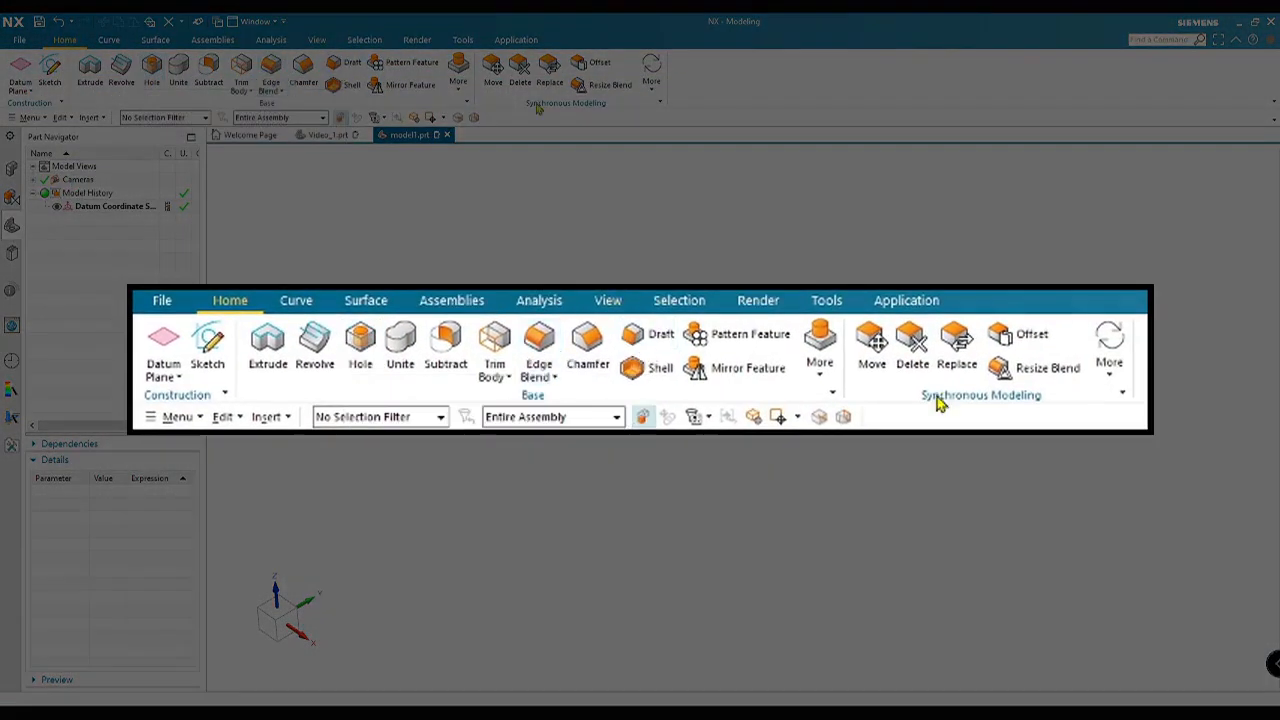
# Examine the command sets for modeling, curves, surfaces, assemblies, analysis, view, selection, rendering and tools, plus the file options
pyautogui.click(214, 45)
pyautogui.click(272, 44)
pyautogui.click(320, 46)
pyautogui.click(365, 41)
pyautogui.click(417, 40)
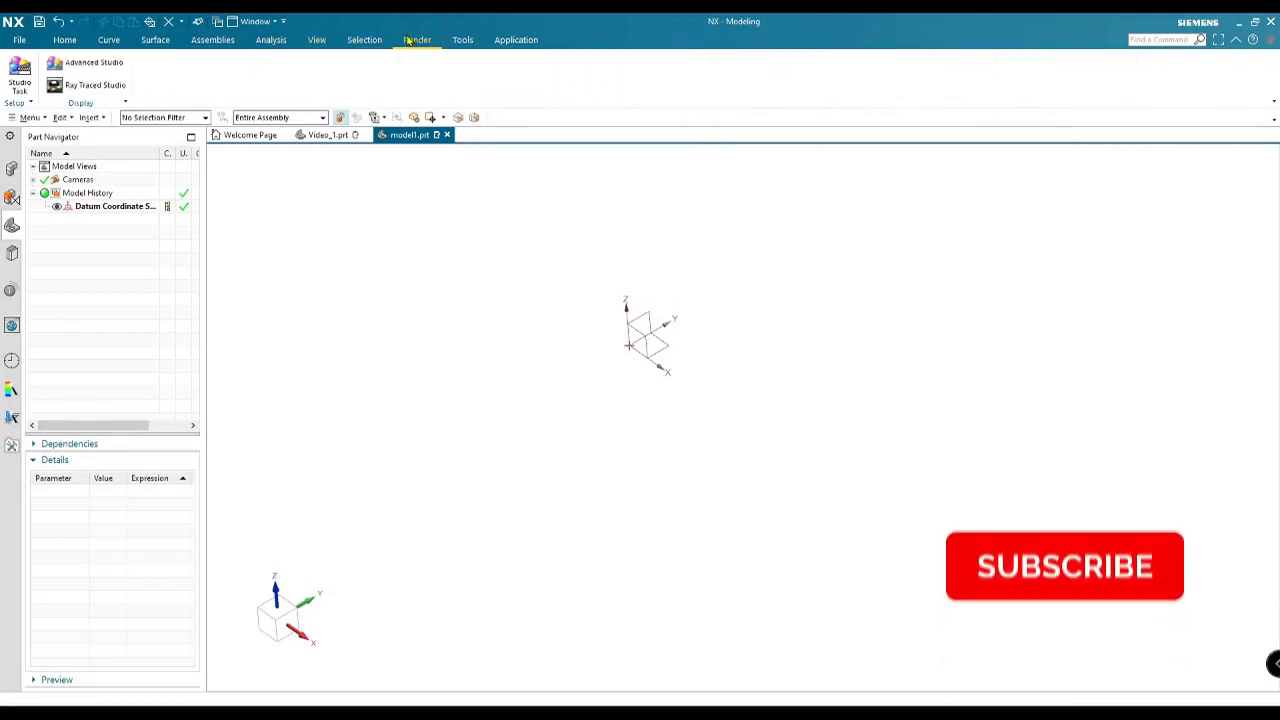
pyautogui.click(463, 40)
pyautogui.click(155, 40)
pyautogui.click(108, 40)
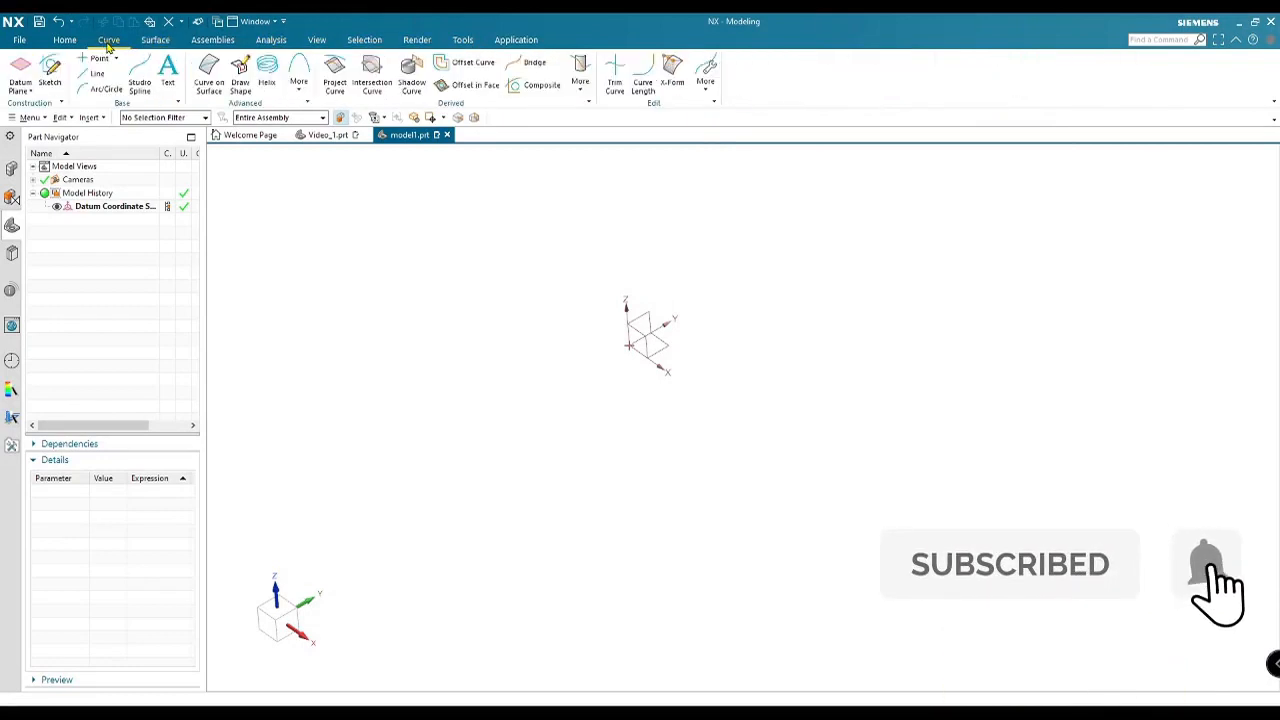
pyautogui.click(64, 40)
pyautogui.click(22, 40)
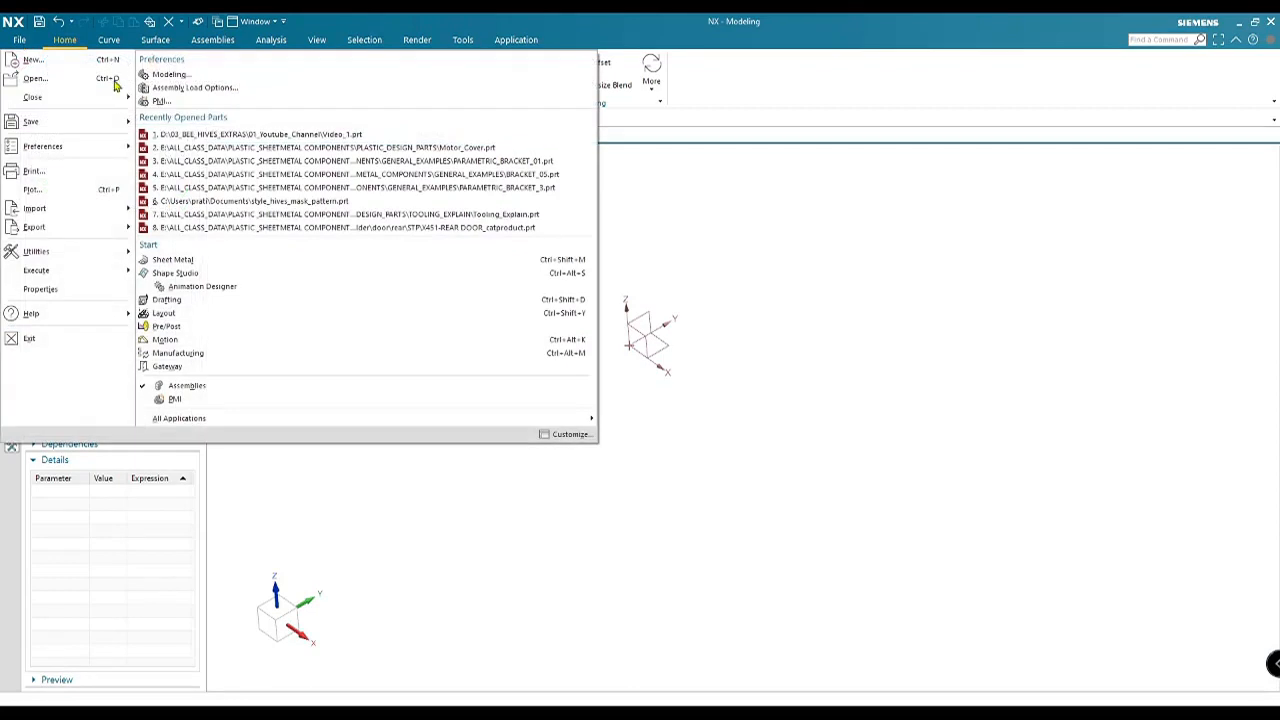
pyautogui.click(738, 214)
# Examine the datum coordinate system from several orientations, including perpendicular to its XZ plane and in a three-dimensional view
pyautogui.moveTo(663, 366); pyautogui.dragTo(615, 430, button='middle')
pyautogui.click(262, 620)
pyautogui.click(290, 618)
pyautogui.moveTo(289, 649); pyautogui.dragTo(331, 655, button='middle')
pyautogui.click(280, 620)
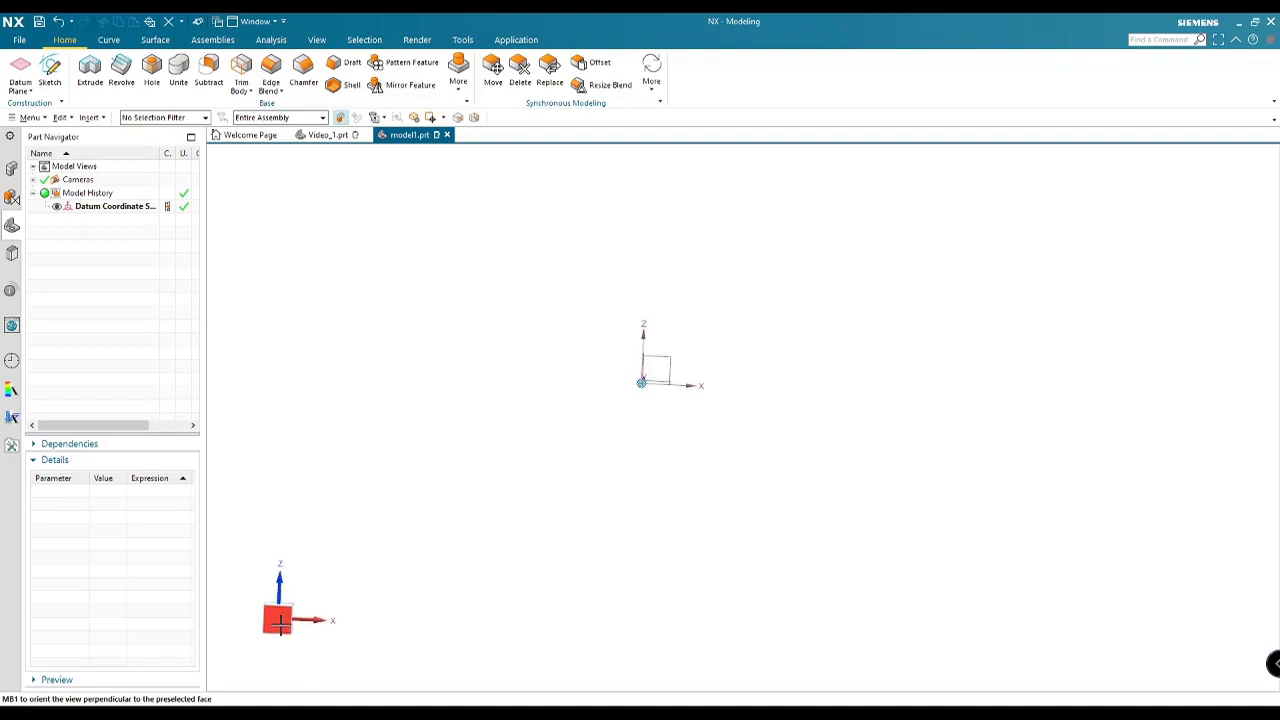
pyautogui.moveTo(663, 521); pyautogui.dragTo(697, 457, button='middle')
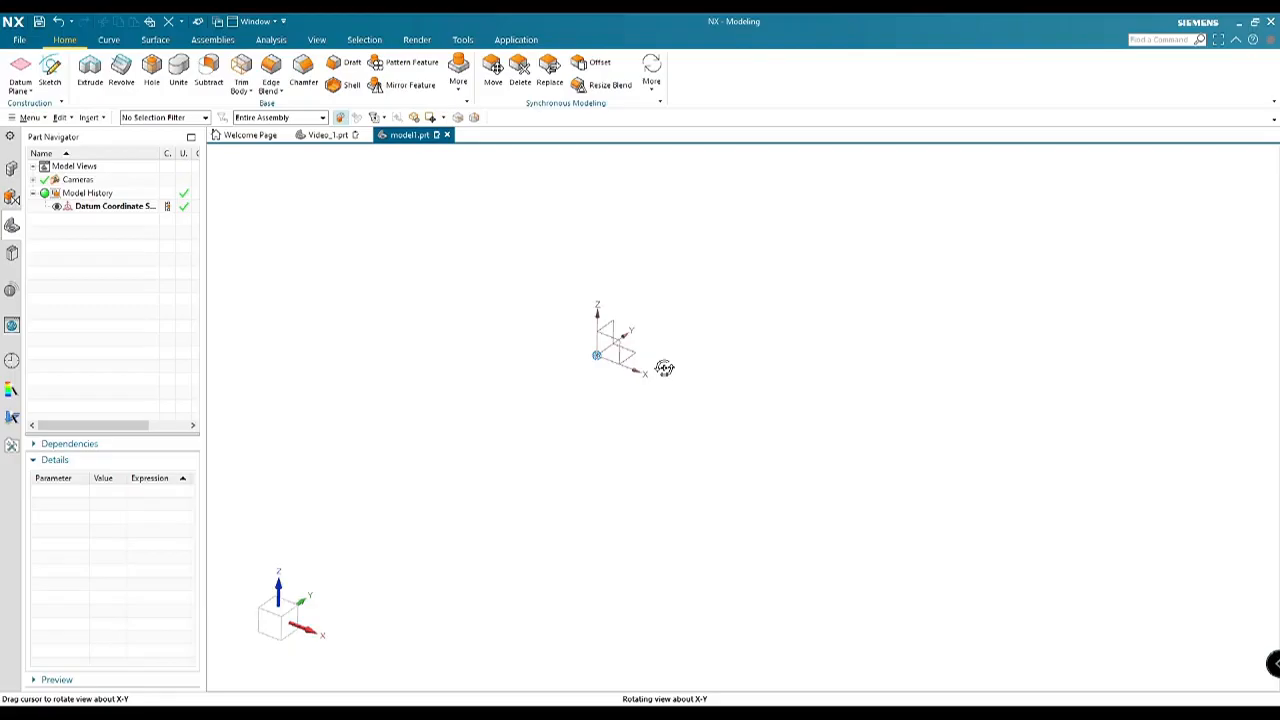
pyautogui.moveTo(664, 368); pyautogui.dragTo(654, 371, button='middle')
pyautogui.keyDown('shift'); pyautogui.moveTo(748, 369); pyautogui.dragTo(712, 337, button='middle'); pyautogui.keyUp('shift')
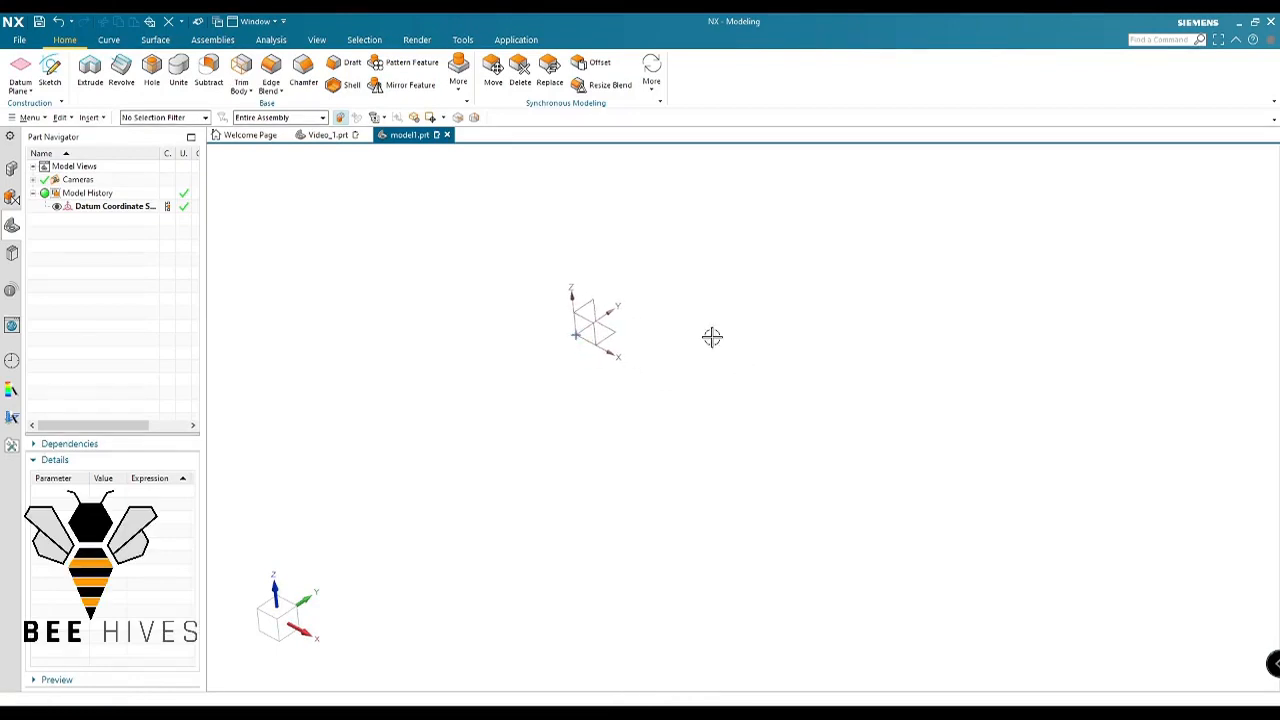
# Create a sketch on the XY plane of the datum coordinate system and leave the Profile command
pyautogui.click(50, 70)
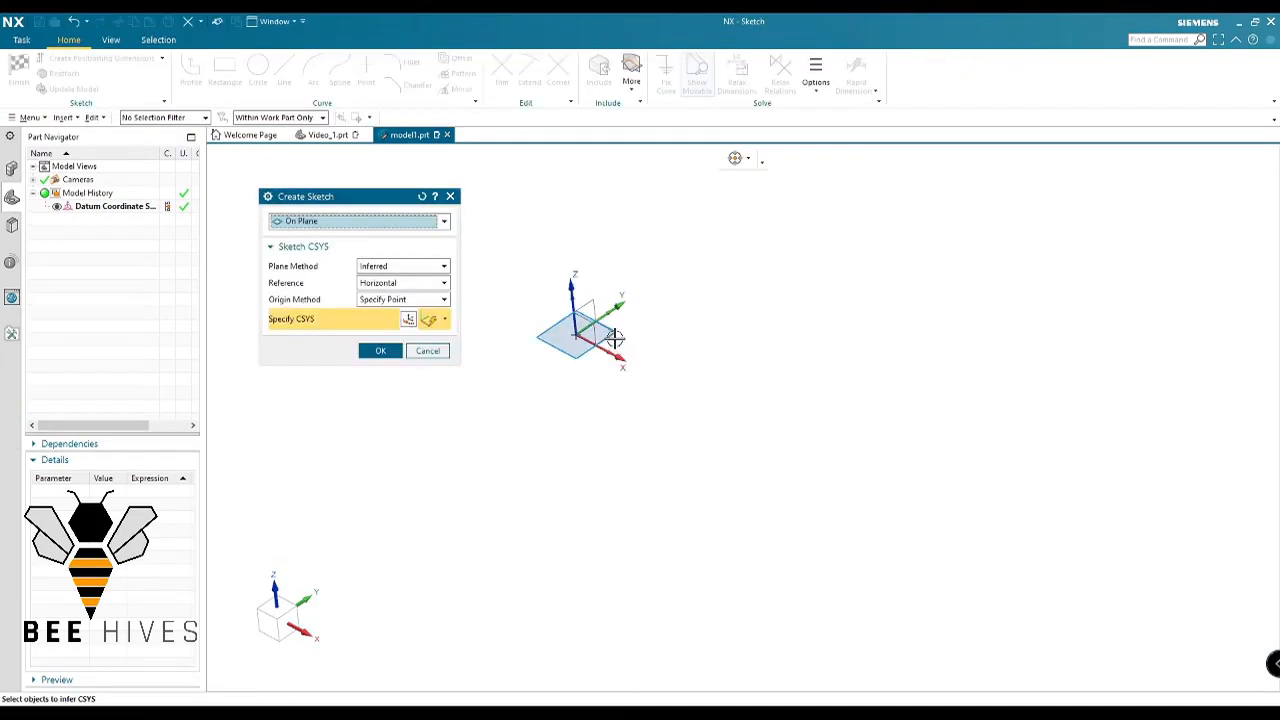
pyautogui.click(380, 351)
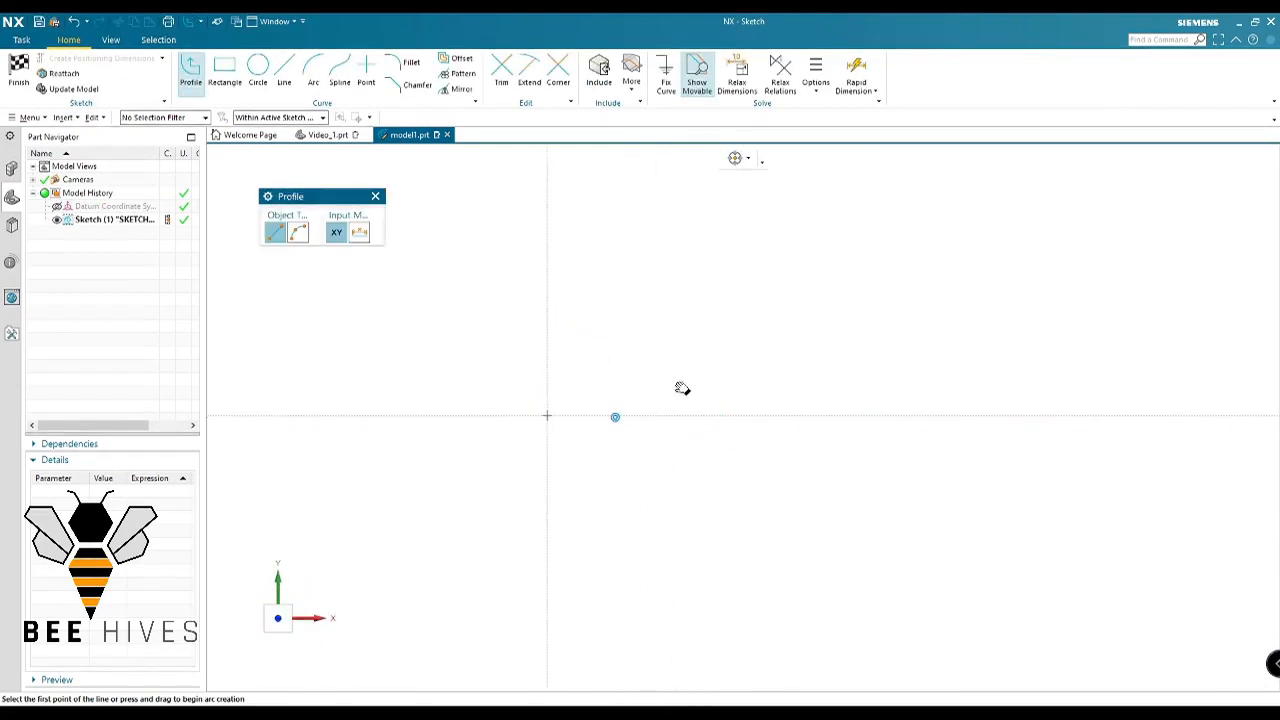
pyautogui.click(376, 198)
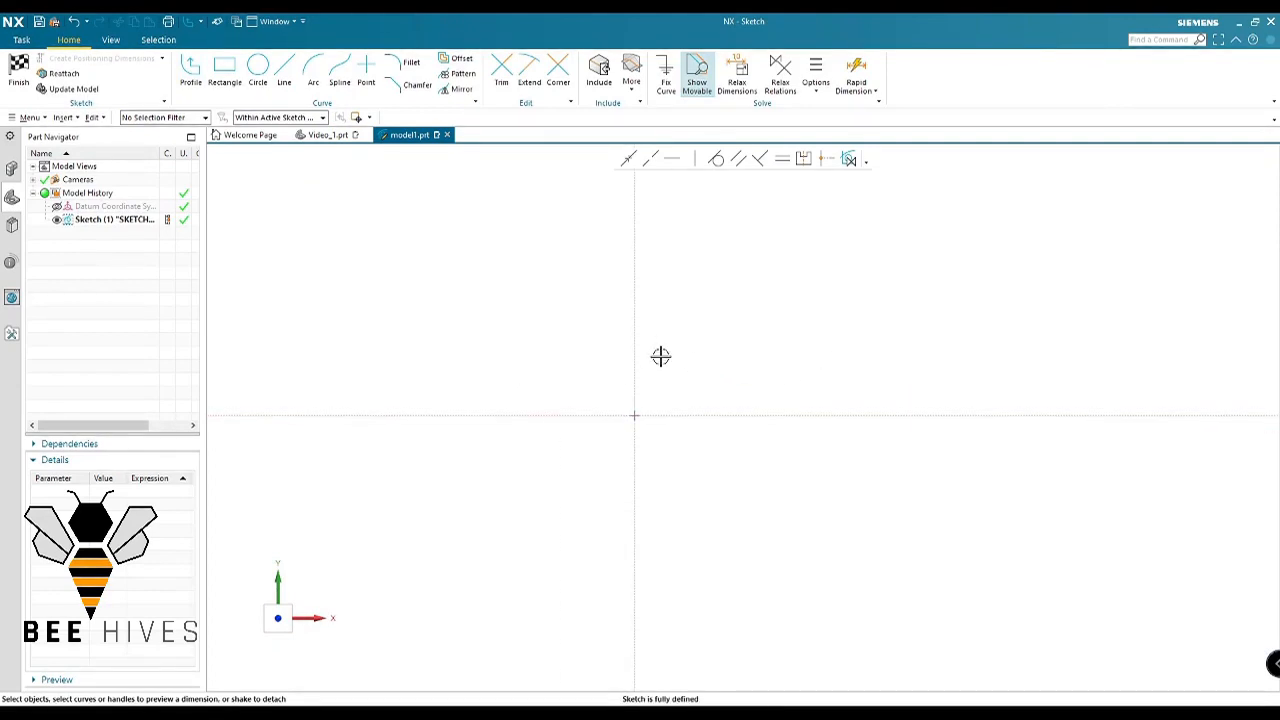
pyautogui.moveTo(868, 367)
pyautogui.keyDown('shift'); pyautogui.mouseDown(button='middle')
pyautogui.moveTo(794, 378)
pyautogui.moveTo(782, 425)
pyautogui.mouseUp(button='middle'); pyautogui.keyUp('shift')
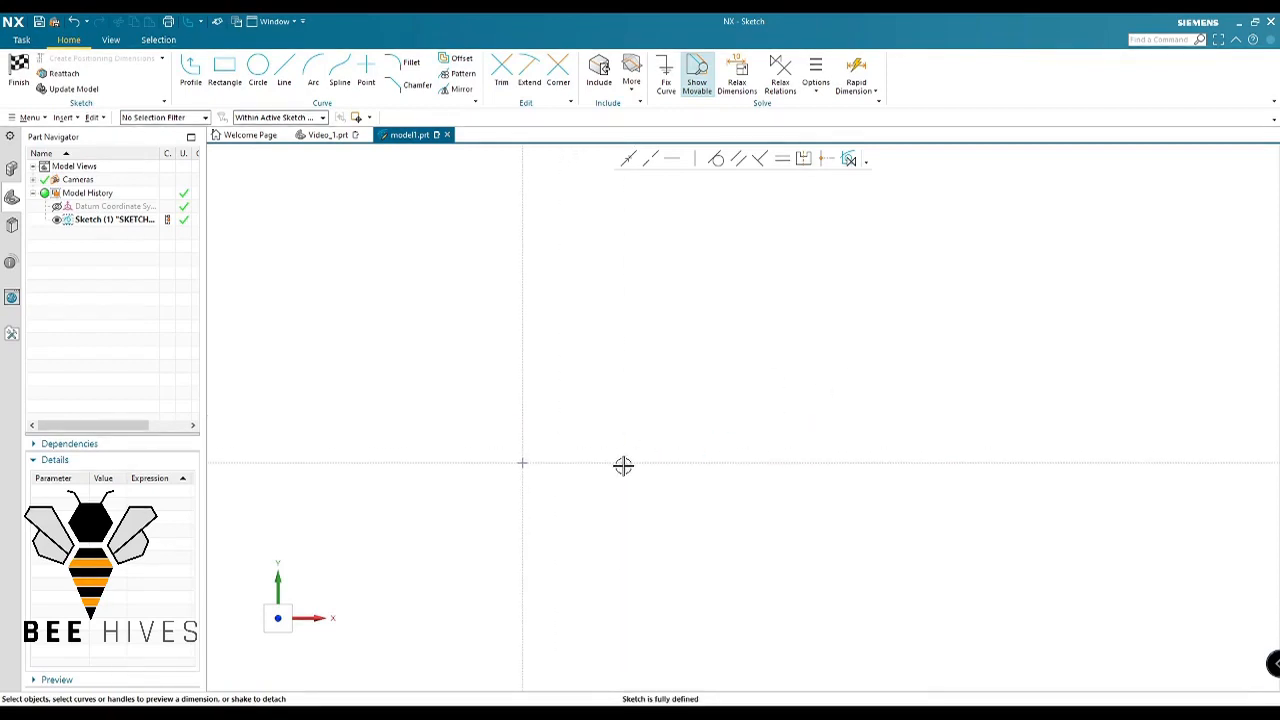
pyautogui.moveTo(579, 458)
pyautogui.keyDown('shift'); pyautogui.mouseDown(button='middle')
pyautogui.moveTo(738, 443)
pyautogui.moveTo(720, 438)
pyautogui.moveTo(720, 514)
pyautogui.moveTo(777, 323)
pyautogui.moveTo(730, 346)
pyautogui.mouseUp(button='middle'); pyautogui.keyUp('shift')
pyautogui.scroll(3, 686, 349)
pyautogui.scroll(3, 634, 403)
pyautogui.keyDown('shift'); pyautogui.moveTo(770, 405); pyautogui.dragTo(746, 463, button='middle'); pyautogui.keyUp('shift')
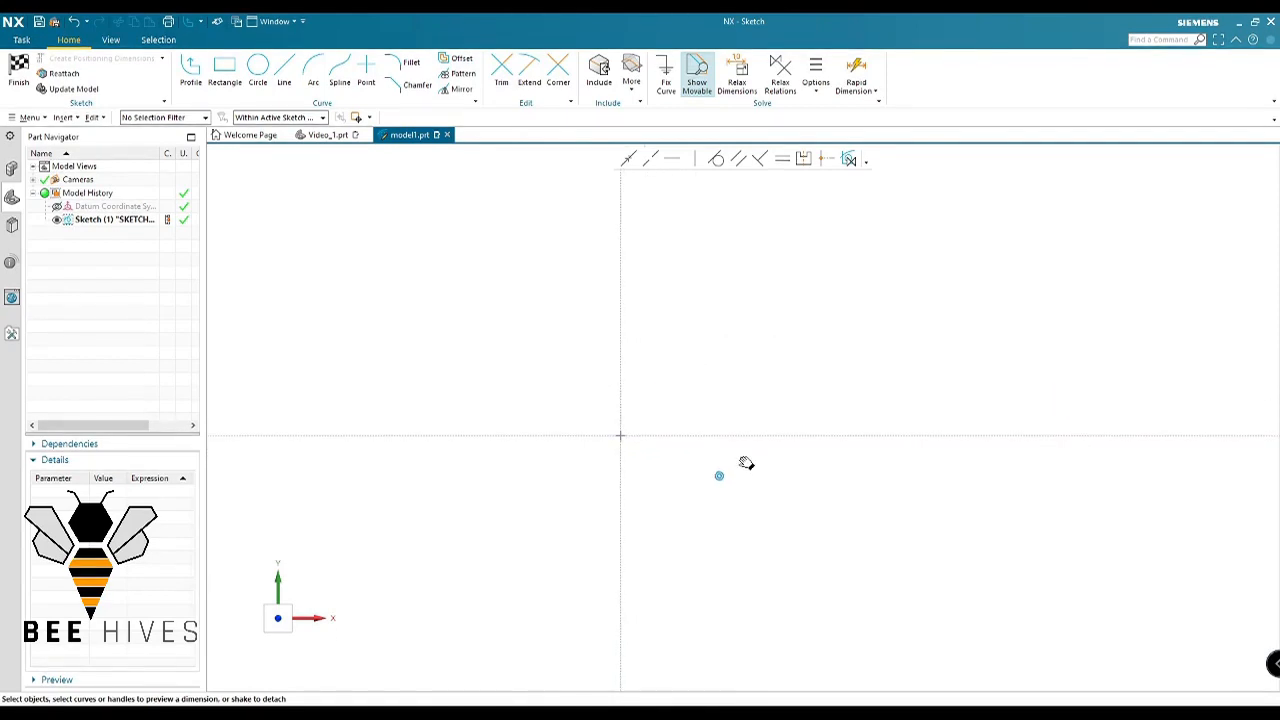
pyautogui.keyDown('shift'); pyautogui.moveTo(557, 437); pyautogui.dragTo(544, 426, button='middle'); pyautogui.keyUp('shift')
pyautogui.keyDown('shift'); pyautogui.moveTo(705, 454); pyautogui.dragTo(747, 499, button='middle'); pyautogui.keyUp('shift')
pyautogui.moveTo(723, 399)
pyautogui.keyDown('shift'); pyautogui.mouseDown(button='middle')
pyautogui.moveTo(748, 375)
pyautogui.moveTo(794, 377)
pyautogui.moveTo(751, 388)
pyautogui.mouseUp(button='middle'); pyautogui.keyUp('shift')
pyautogui.keyDown('shift'); pyautogui.moveTo(668, 335); pyautogui.dragTo(619, 333, button='middle'); pyautogui.keyUp('shift')
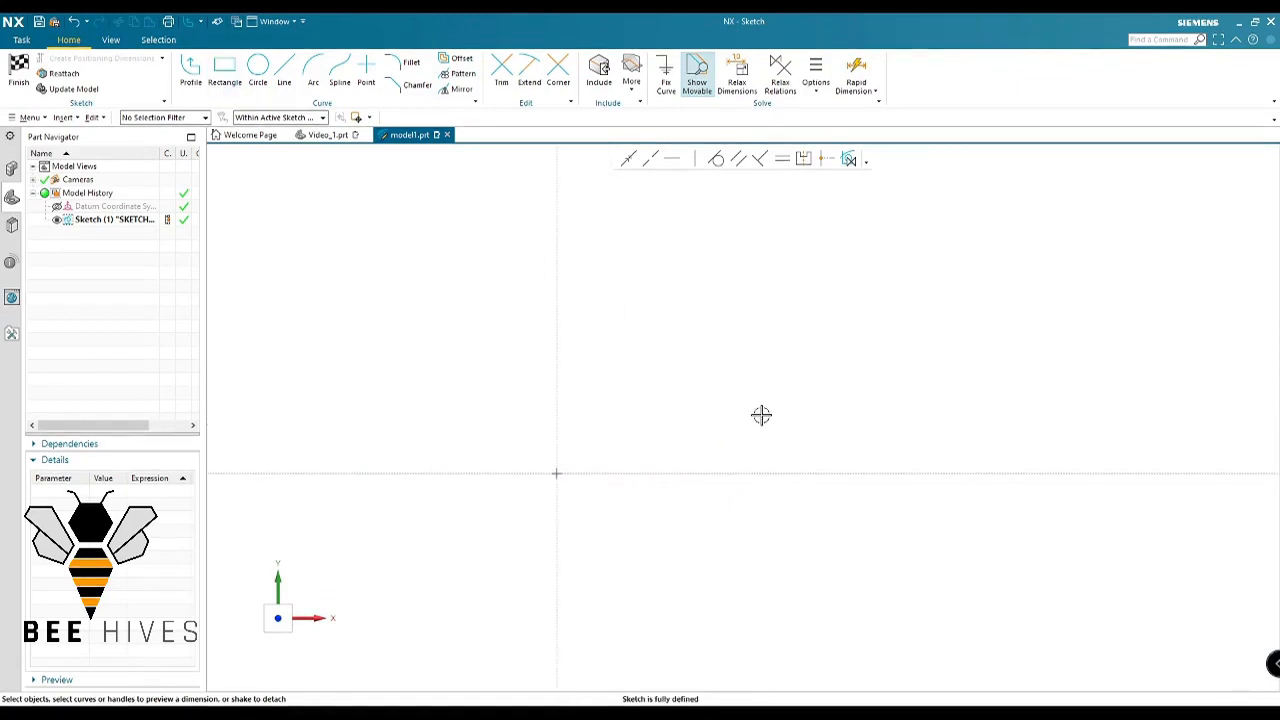
pyautogui.keyDown('shift'); pyautogui.moveTo(695, 371); pyautogui.dragTo(717, 377, button='middle'); pyautogui.keyUp('shift')
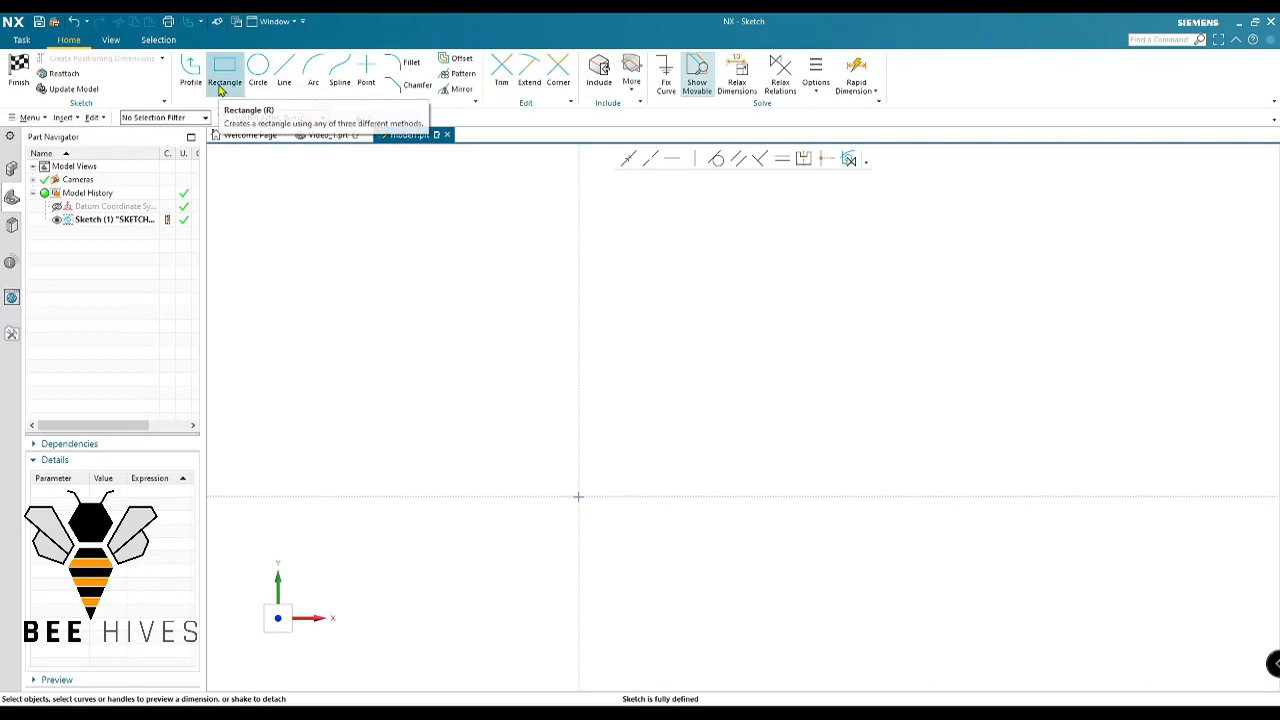
pyautogui.click(63, 117)
pyautogui.moveTo(80, 149)
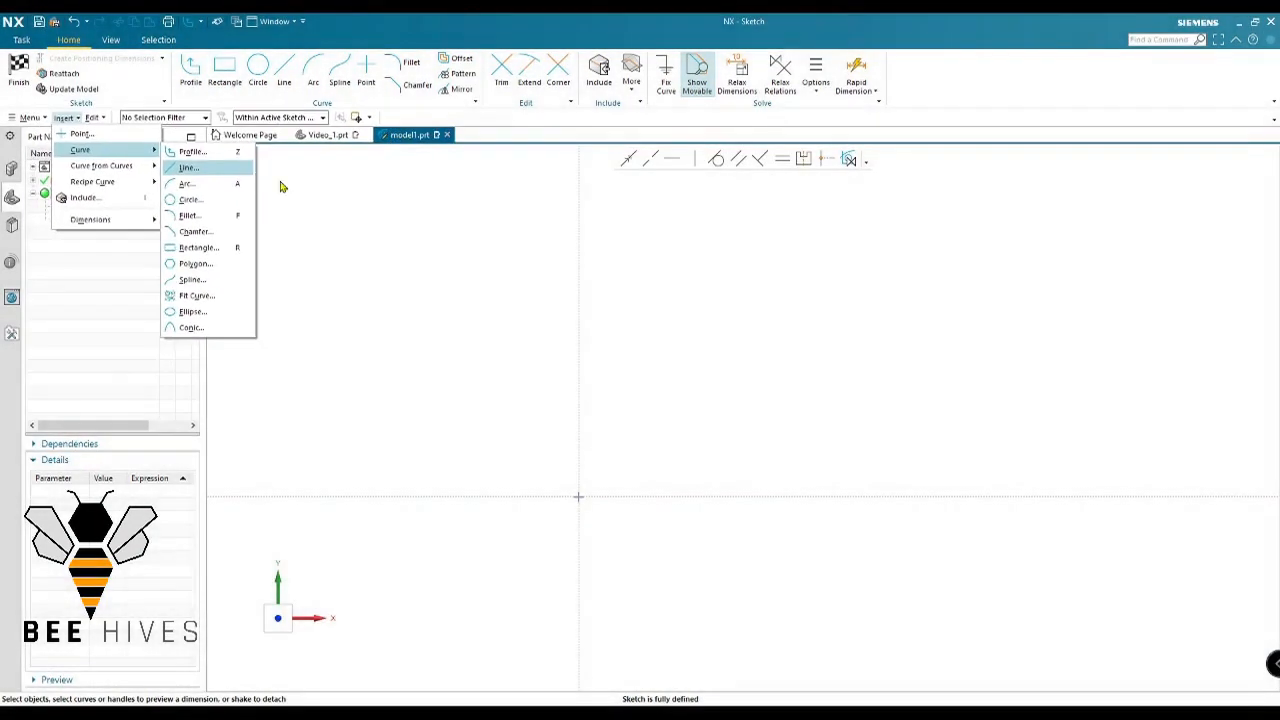
pyautogui.click(241, 233)
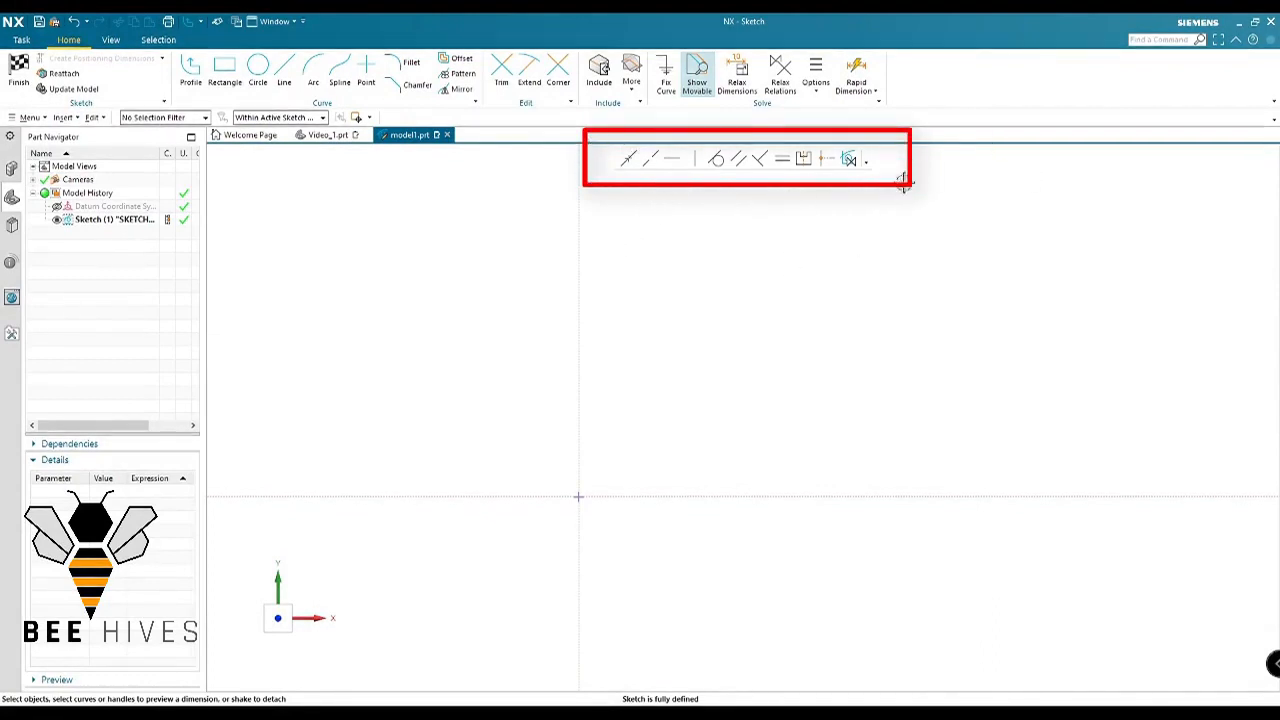
pyautogui.click(867, 160)
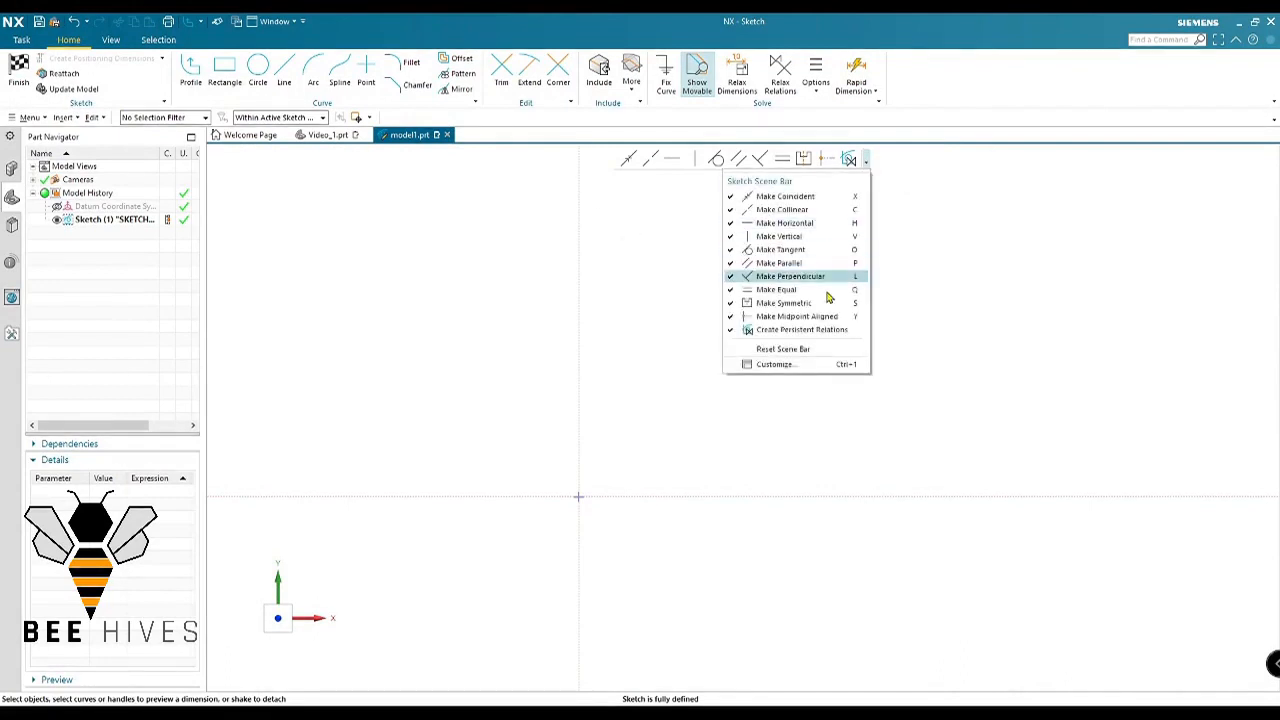
pyautogui.click(649, 218)
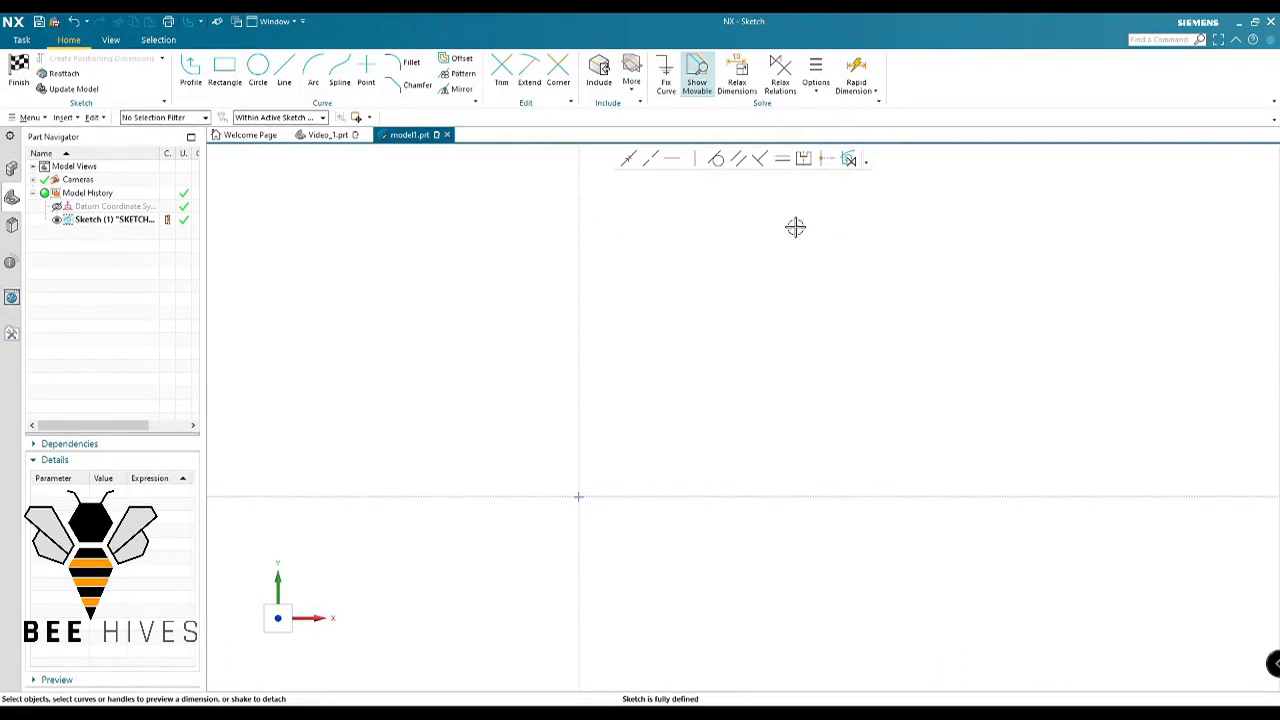
# Sketch a two-point rectangle about 10900 wide and 7700 high around the sketch origin
pyautogui.scroll(-3, 655, 310)
pyautogui.moveTo(799, 324)
pyautogui.keyDown('shift'); pyautogui.mouseDown(button='middle')
pyautogui.moveTo(744, 321)
pyautogui.moveTo(757, 345)
pyautogui.mouseUp(button='middle'); pyautogui.keyUp('shift')
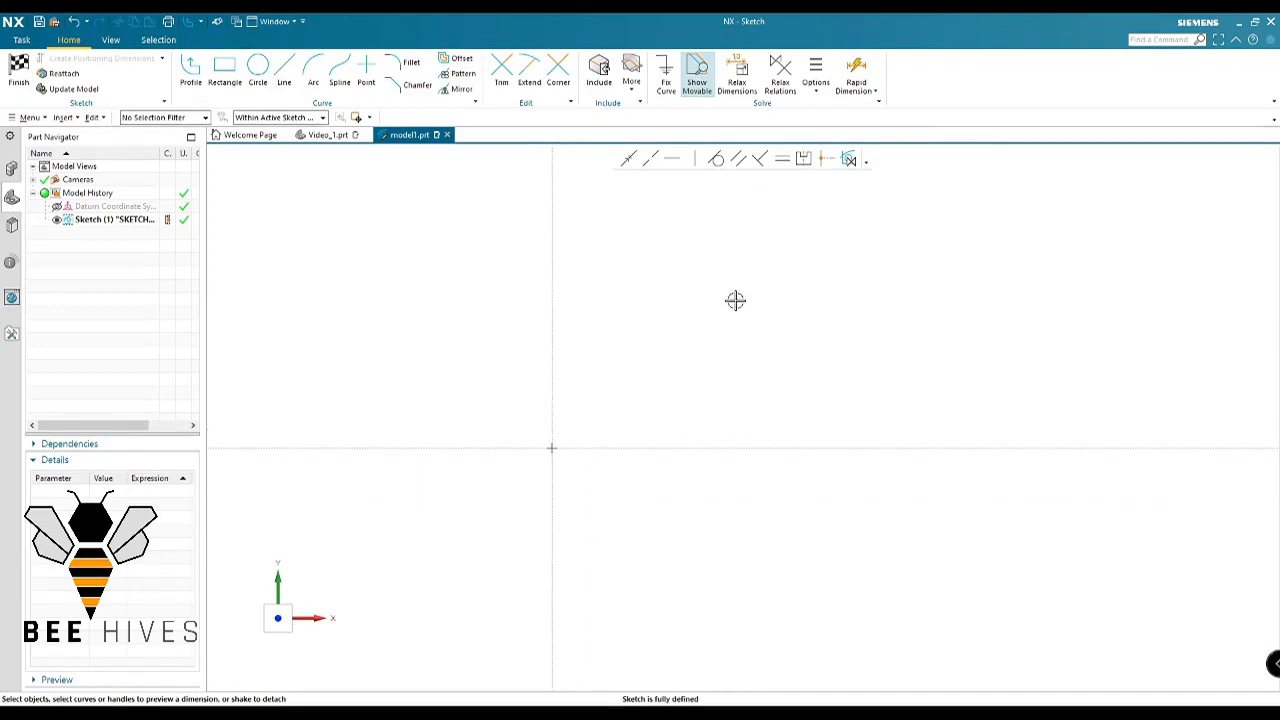
pyautogui.press('r')
pyautogui.keyDown('shift'); pyautogui.moveTo(661, 357); pyautogui.dragTo(726, 357, button='middle'); pyautogui.keyUp('shift')
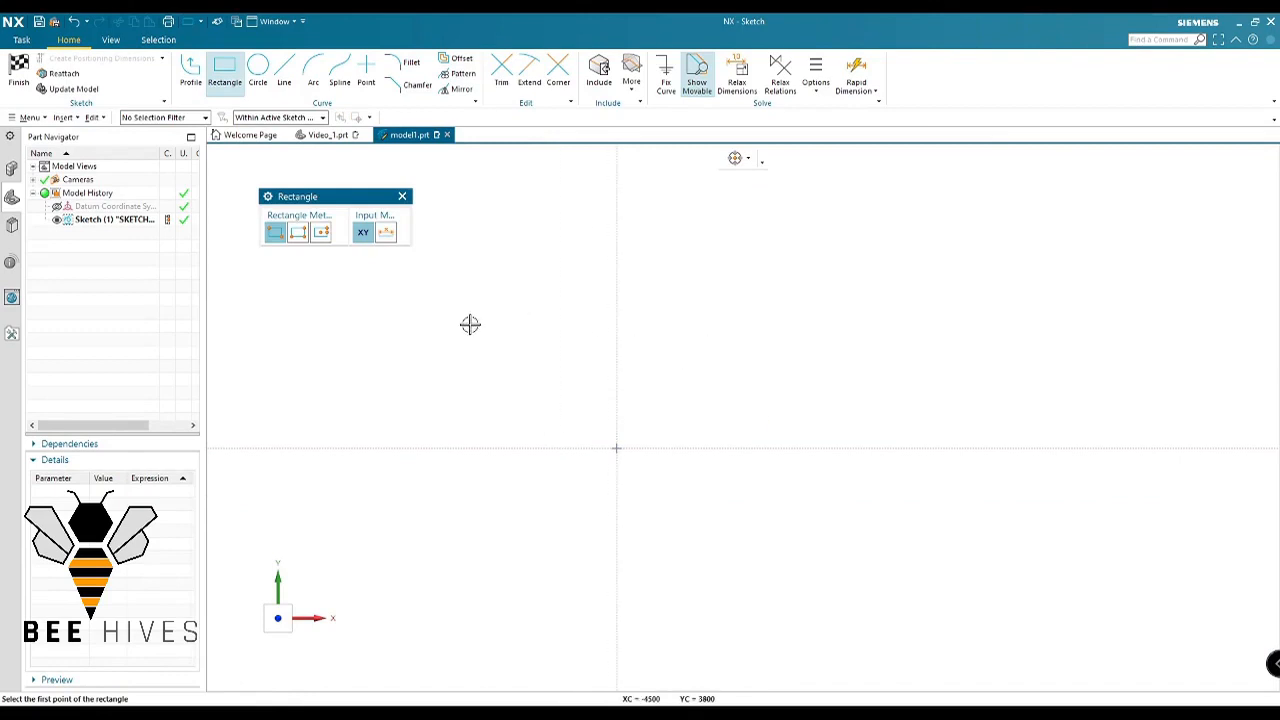
pyautogui.click(470, 324)
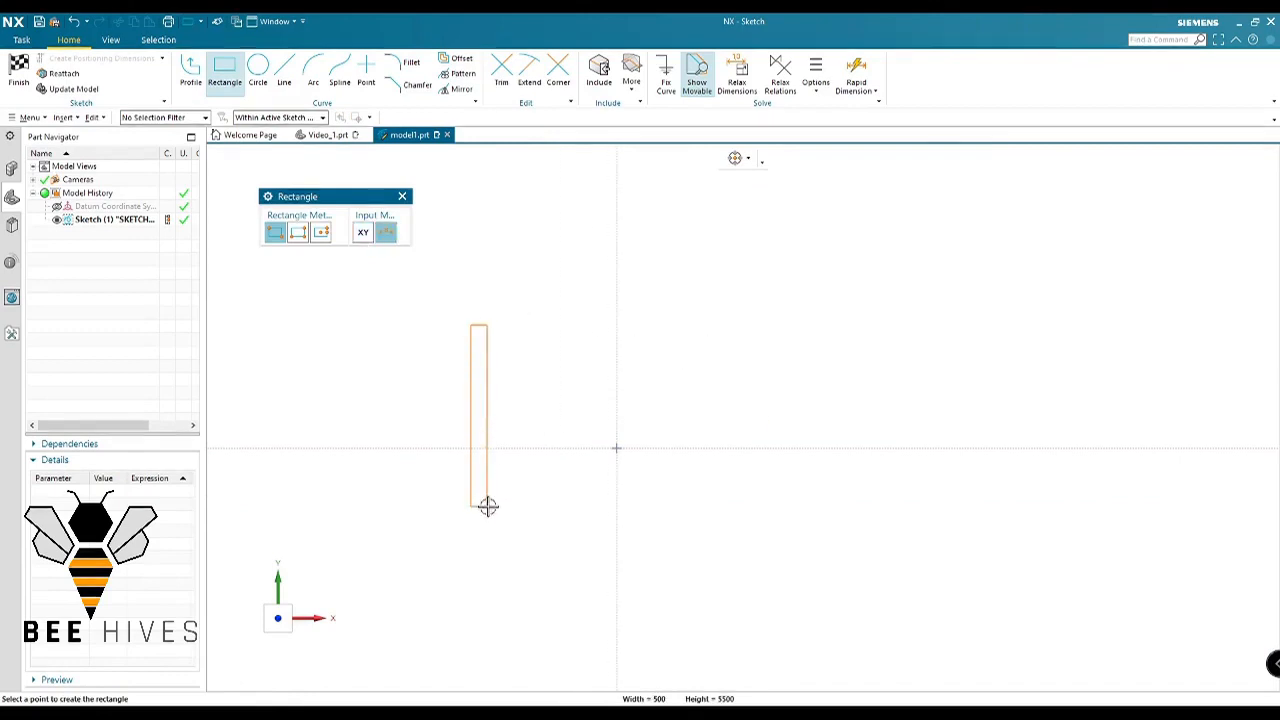
pyautogui.click(824, 574)
pyautogui.press('Escape')
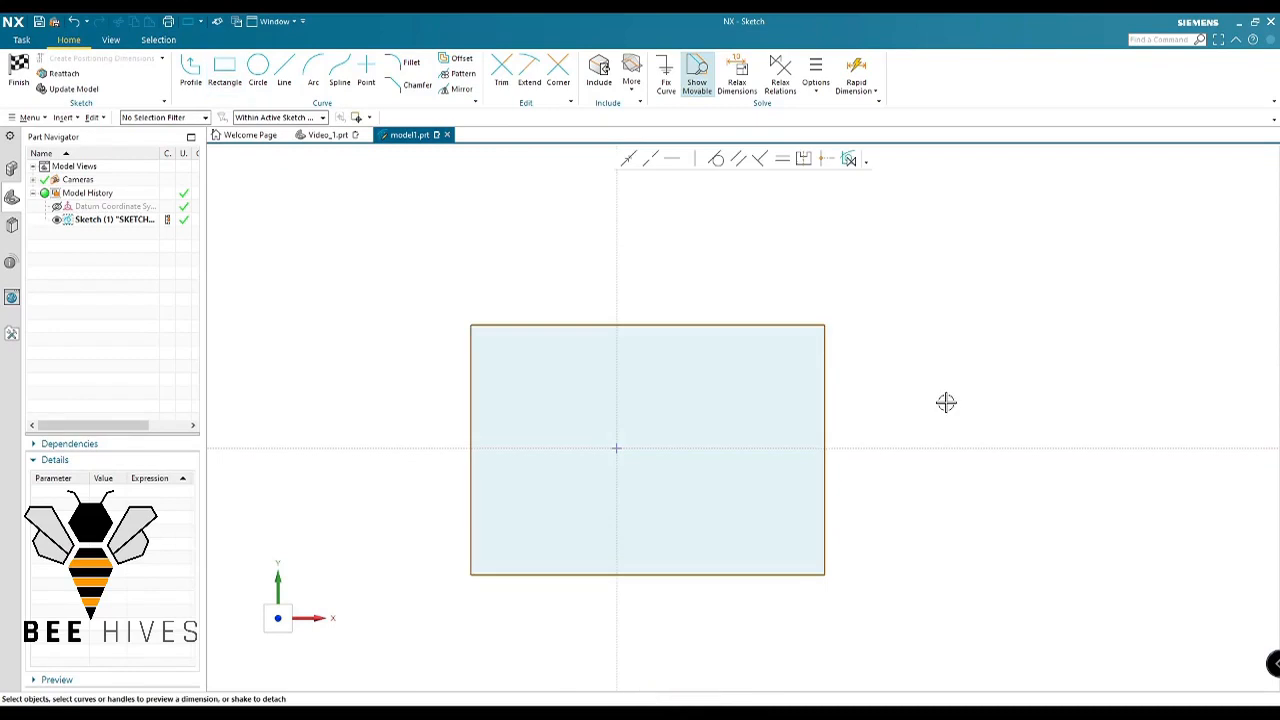
pyautogui.moveTo(937, 423)
pyautogui.keyDown('shift'); pyautogui.mouseDown(button='middle')
pyautogui.moveTo(880, 360)
pyautogui.moveTo(886, 316)
pyautogui.mouseUp(button='middle'); pyautogui.keyUp('shift')
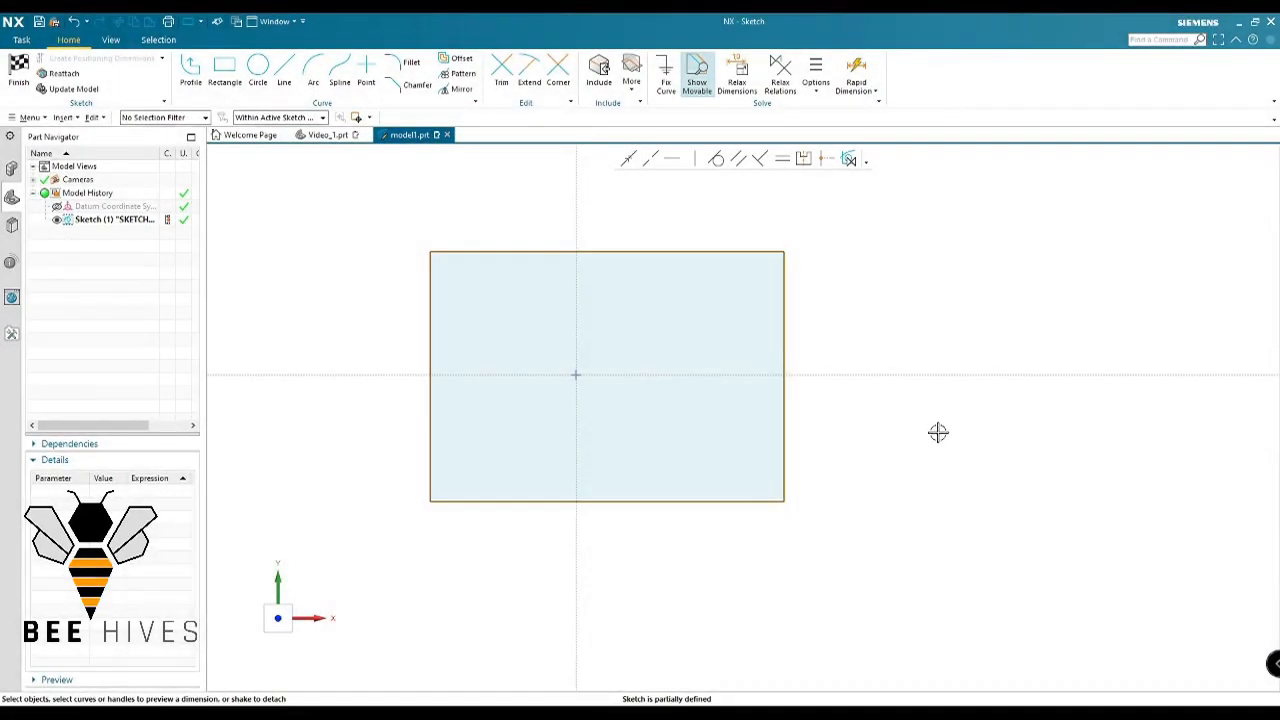
pyautogui.keyDown('shift'); pyautogui.moveTo(937, 431); pyautogui.dragTo(875, 480, button='middle'); pyautogui.keyUp('shift')
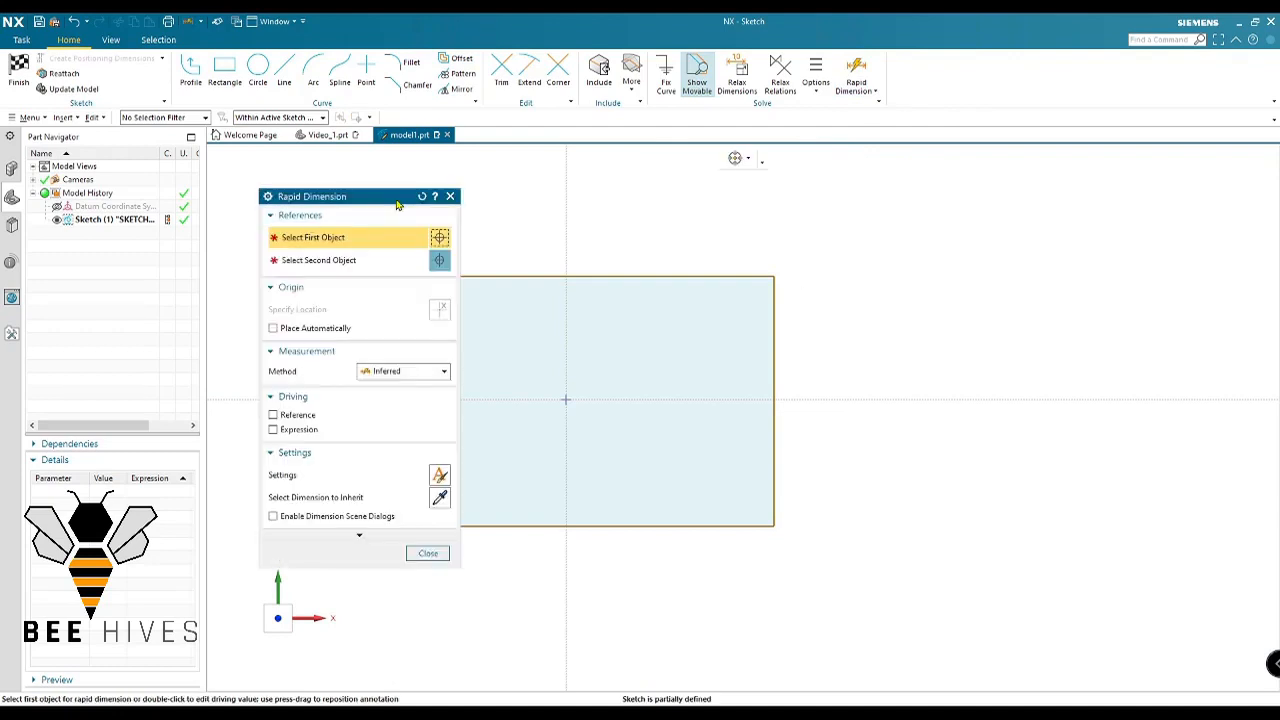
pyautogui.click(450, 196)
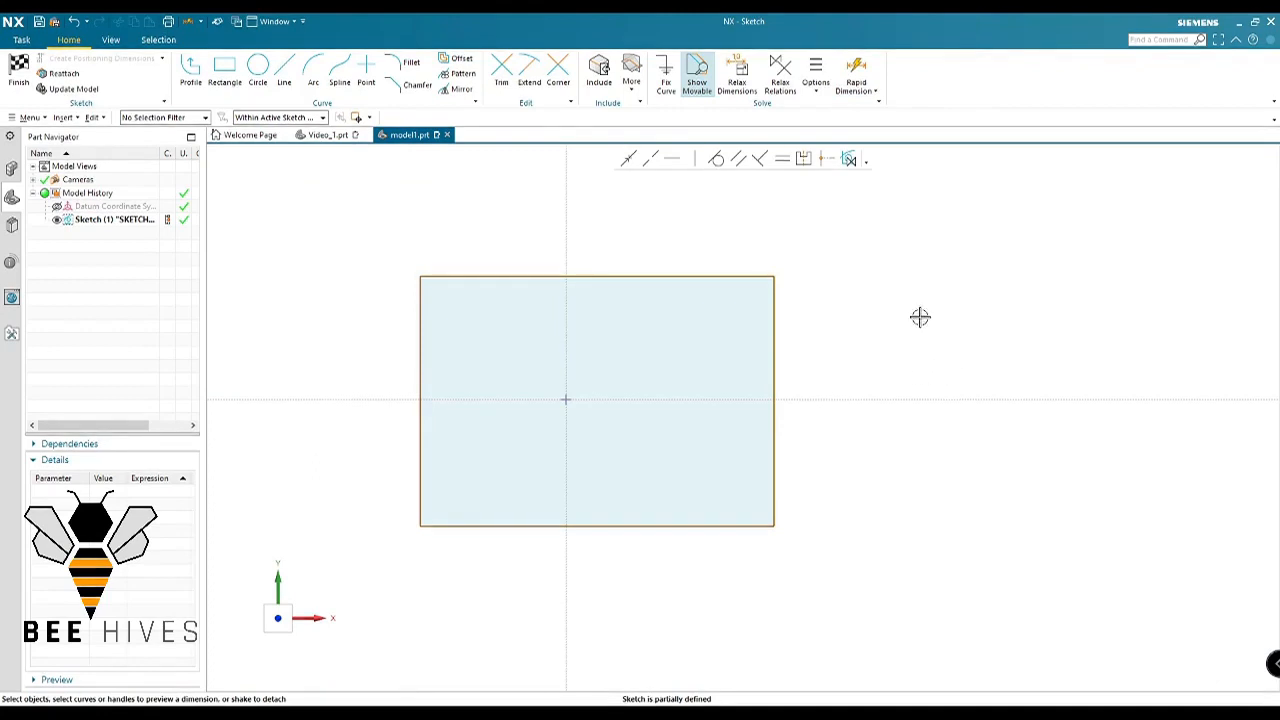
# Dimension the rectangle's height at its right edge and its width above its top edge, accepting the offered values
pyautogui.click(805, 303)
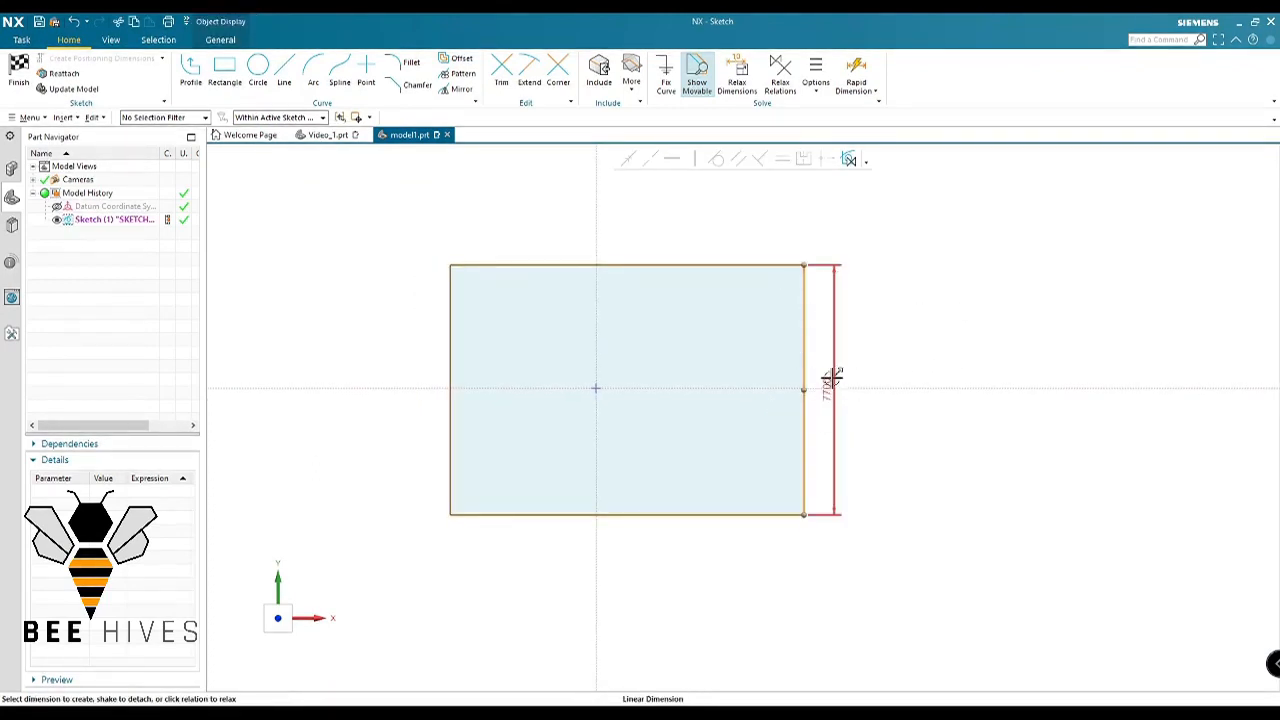
pyautogui.click(895, 366)
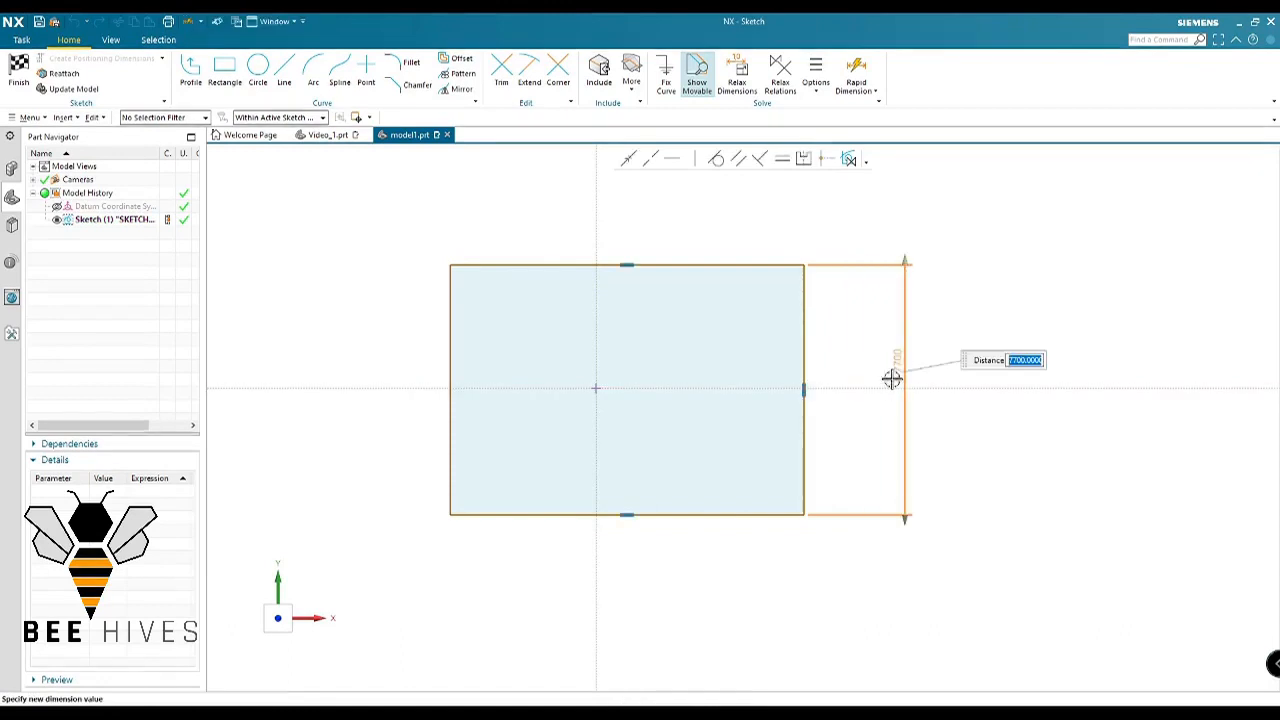
pyautogui.press('Return')
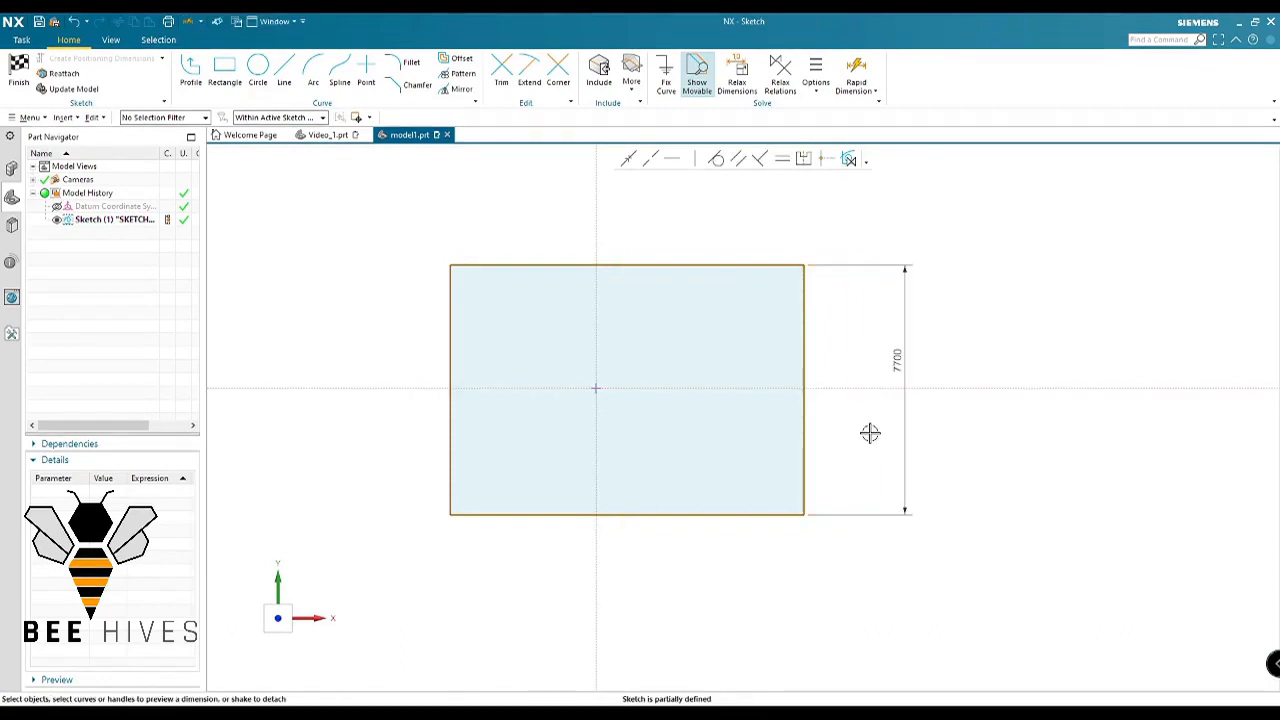
pyautogui.click(700, 265)
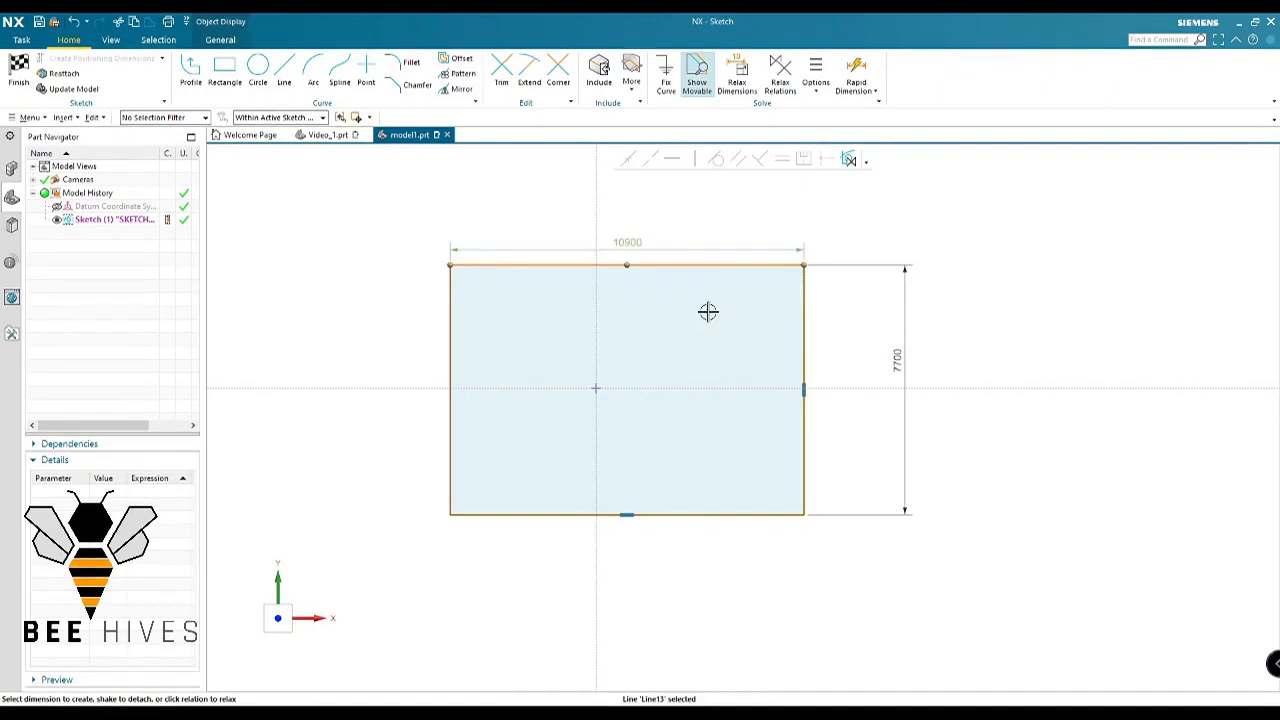
pyautogui.click(629, 215)
pyautogui.press('Return')
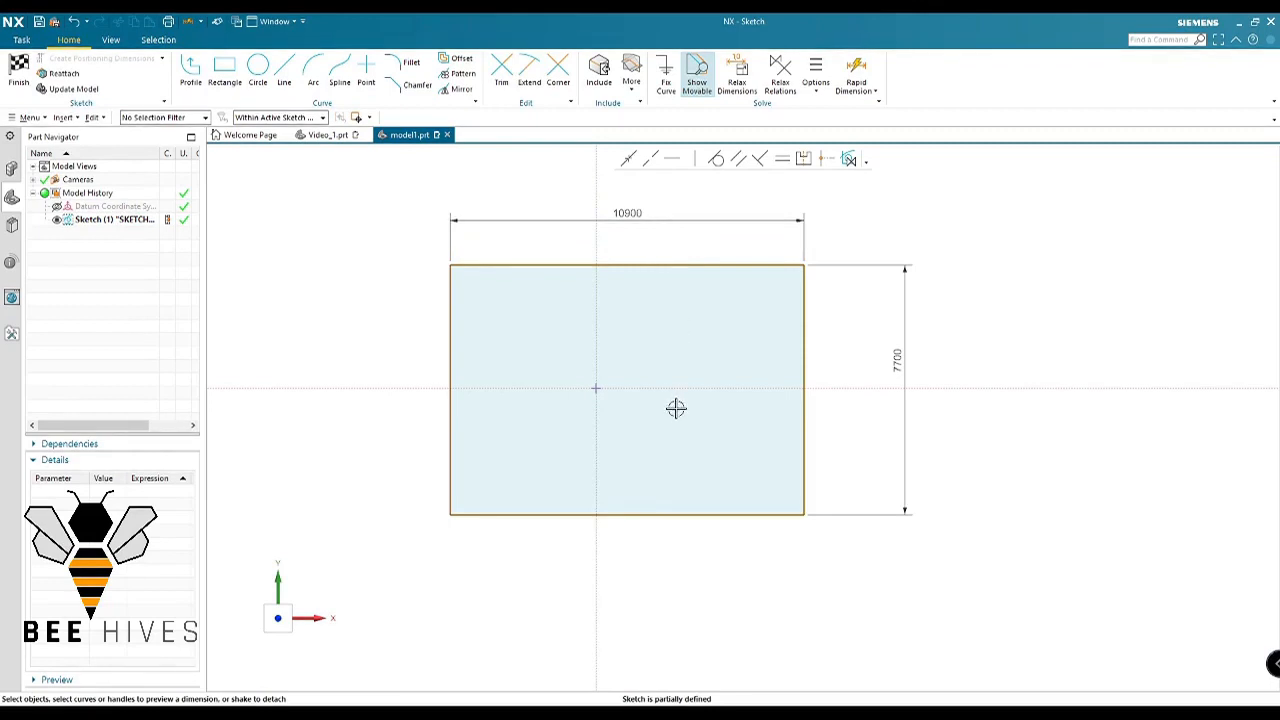
# Dimension the distance from the horizontal sketch axis to the rectangle's top edge, accepting the offered value
pyautogui.click(848, 387)
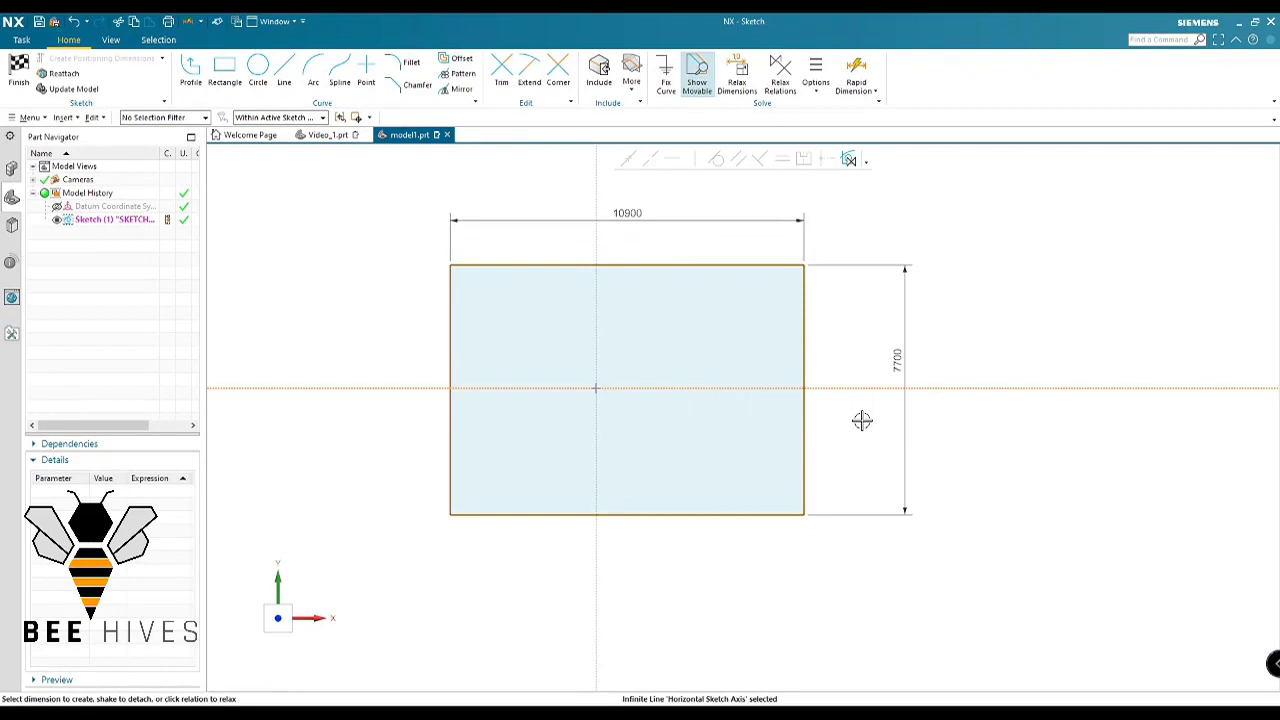
pyautogui.click(765, 265)
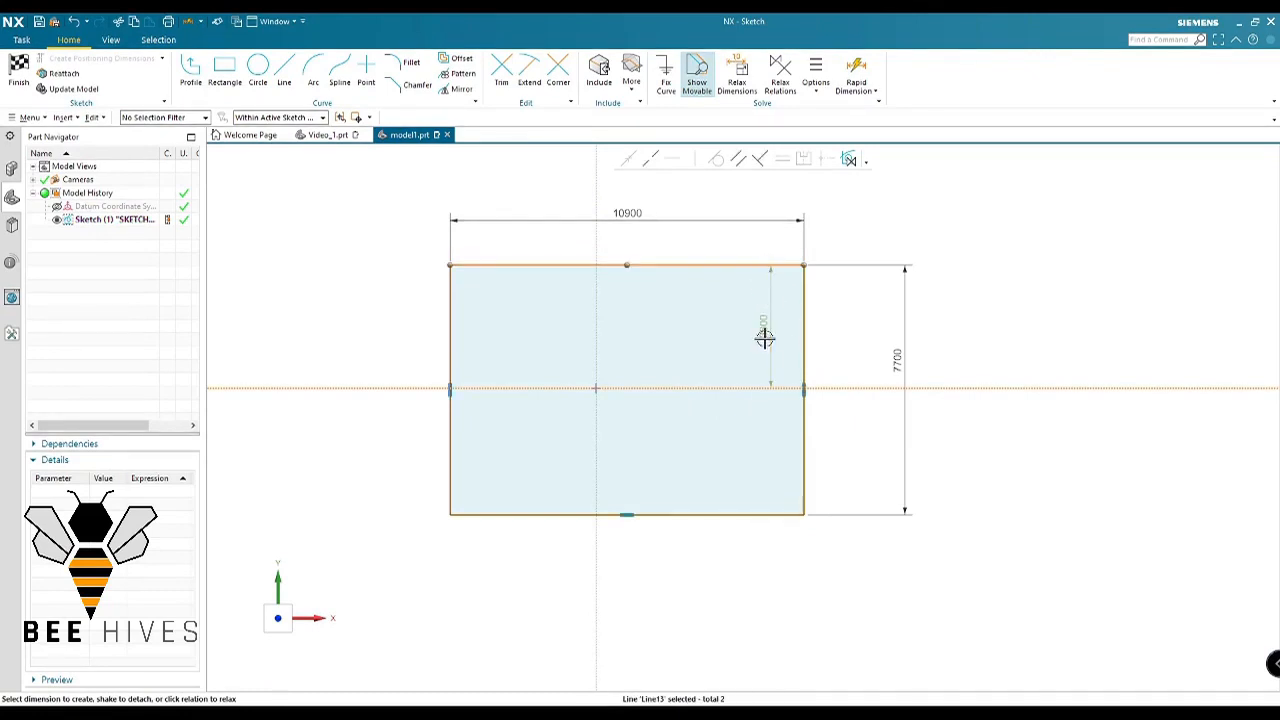
pyautogui.click(823, 341)
pyautogui.doubleClick(831, 339)
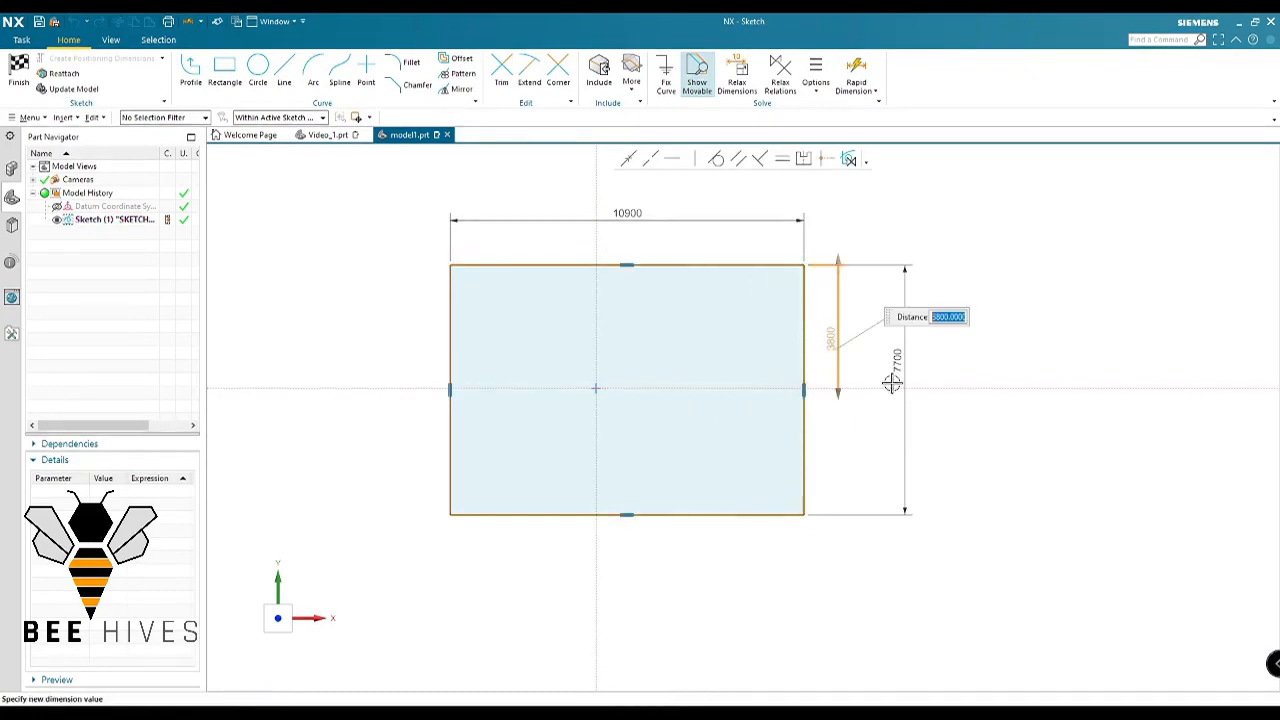
pyautogui.middleClick(869, 292)
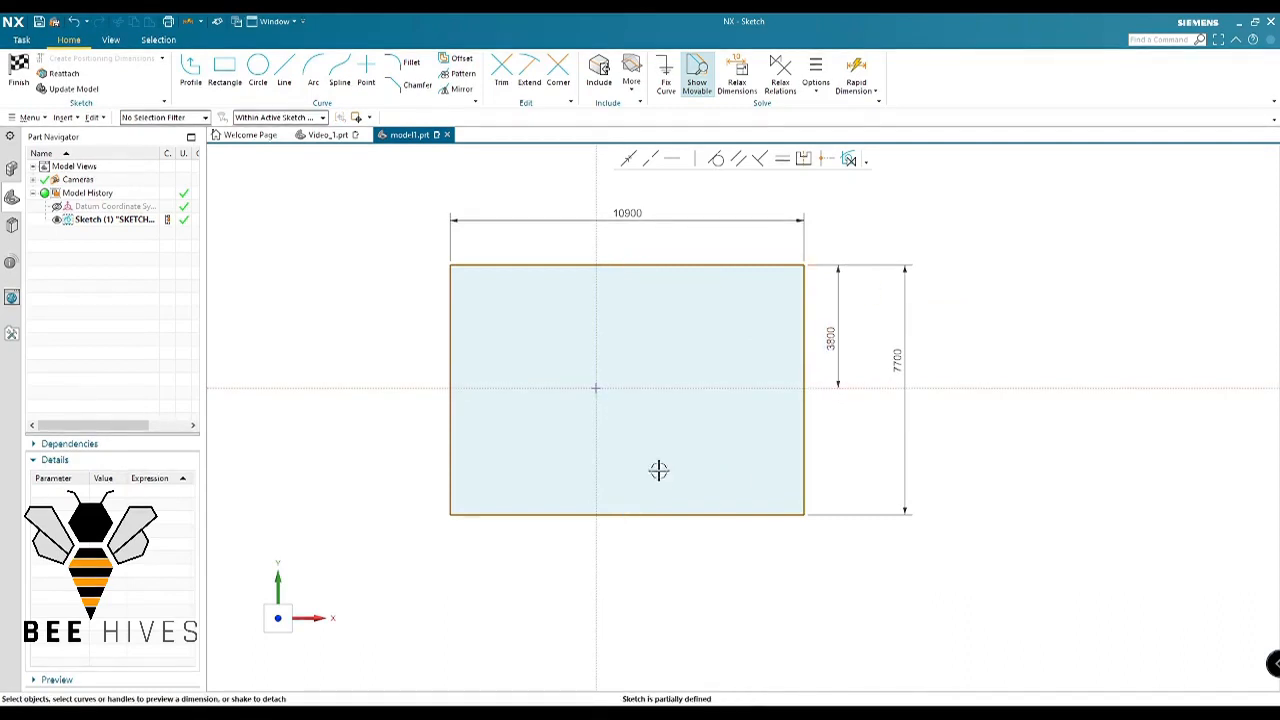
# Dimension the distance from the vertical sketch axis to the rectangle's left edge, placed above the width dimension
pyautogui.click(597, 313)
pyautogui.click(451, 319)
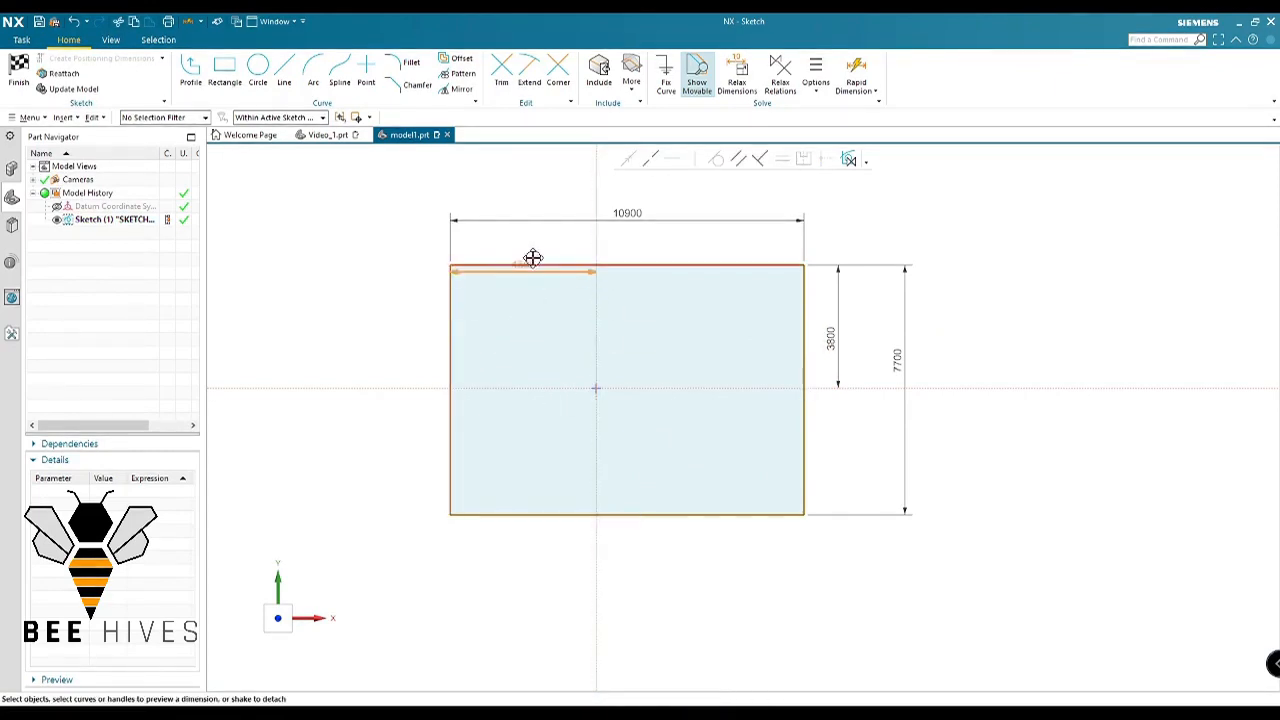
pyautogui.click(508, 201)
pyautogui.press('Return')
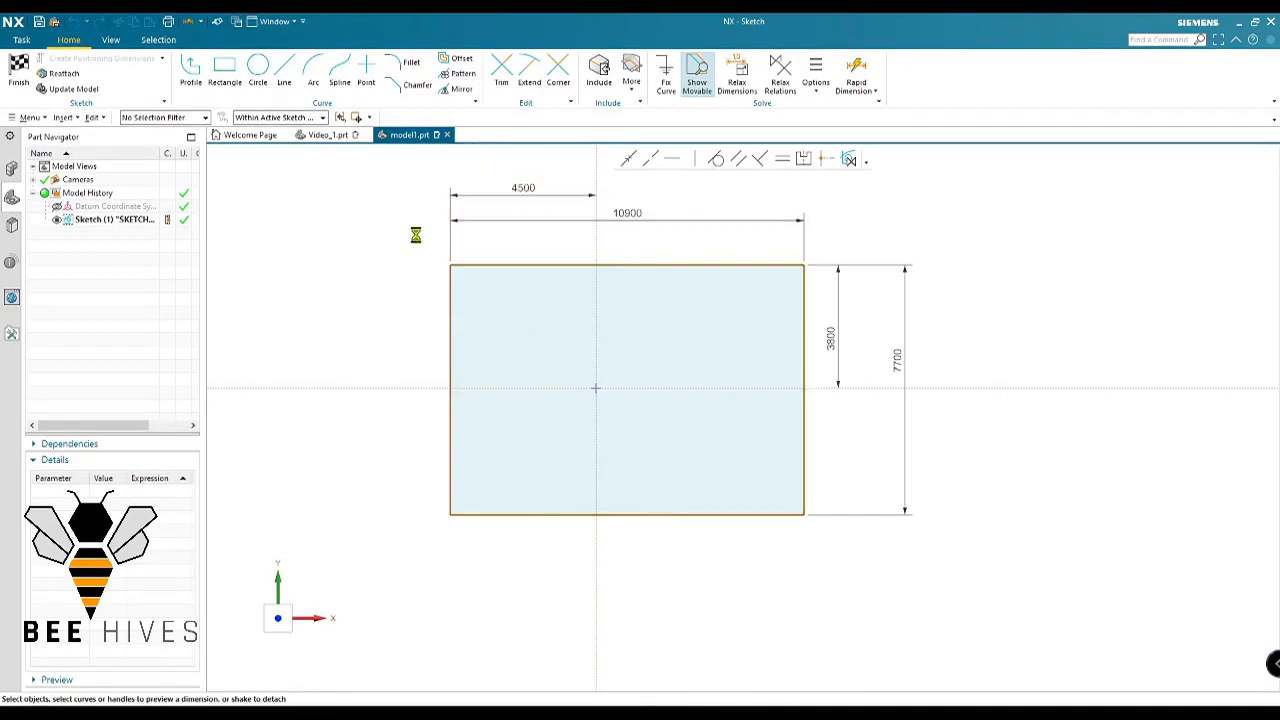
# Set the rectangle's width dimension above the top edge to 7400, pulling in its right side
pyautogui.moveTo(582, 332)
pyautogui.keyDown('shift'); pyautogui.mouseDown(button='middle')
pyautogui.moveTo(563, 440)
pyautogui.moveTo(545, 395)
pyautogui.mouseUp(button='middle'); pyautogui.keyUp('shift')
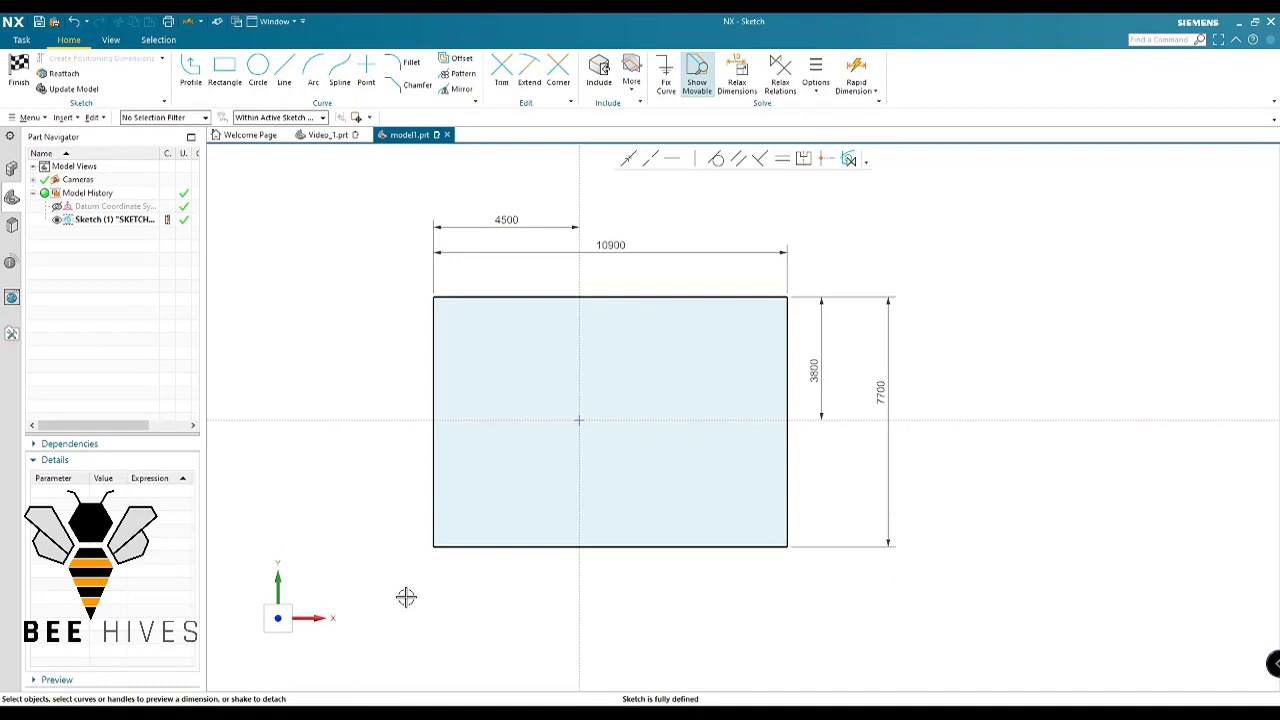
pyautogui.keyDown('shift'); pyautogui.moveTo(475, 597); pyautogui.dragTo(463, 577, button='middle'); pyautogui.keyUp('shift')
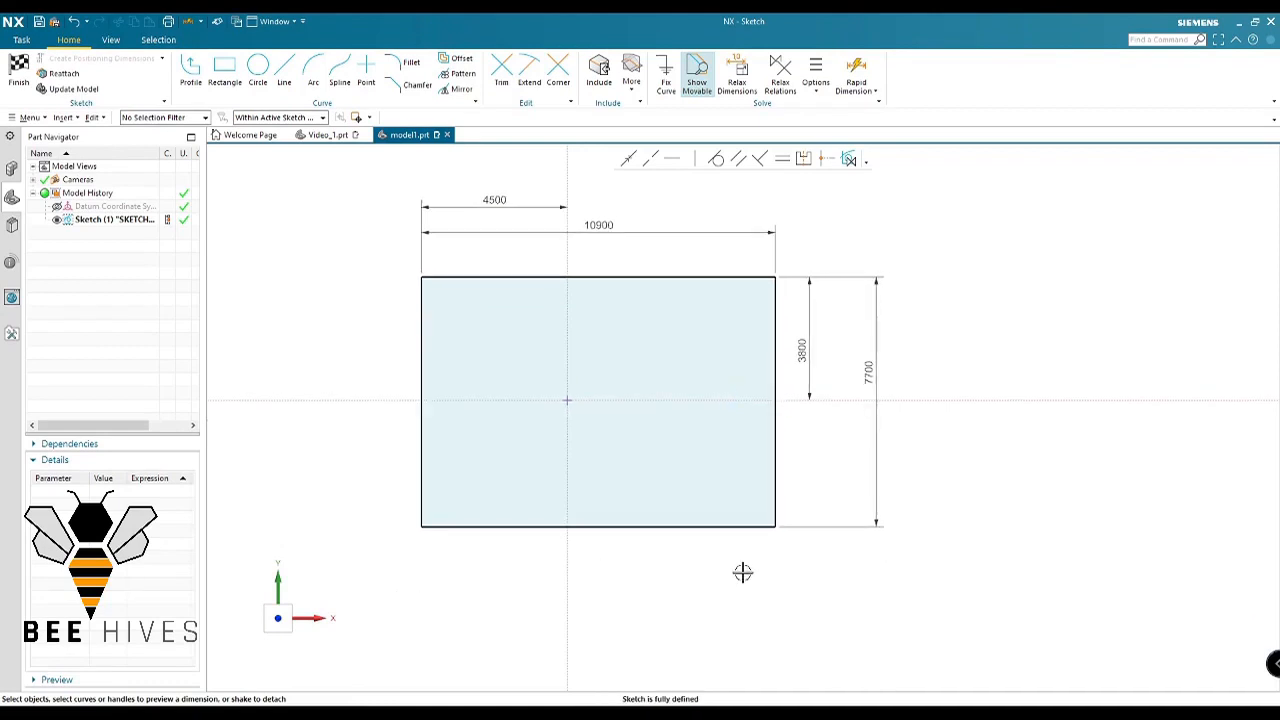
pyautogui.doubleClick(601, 230)
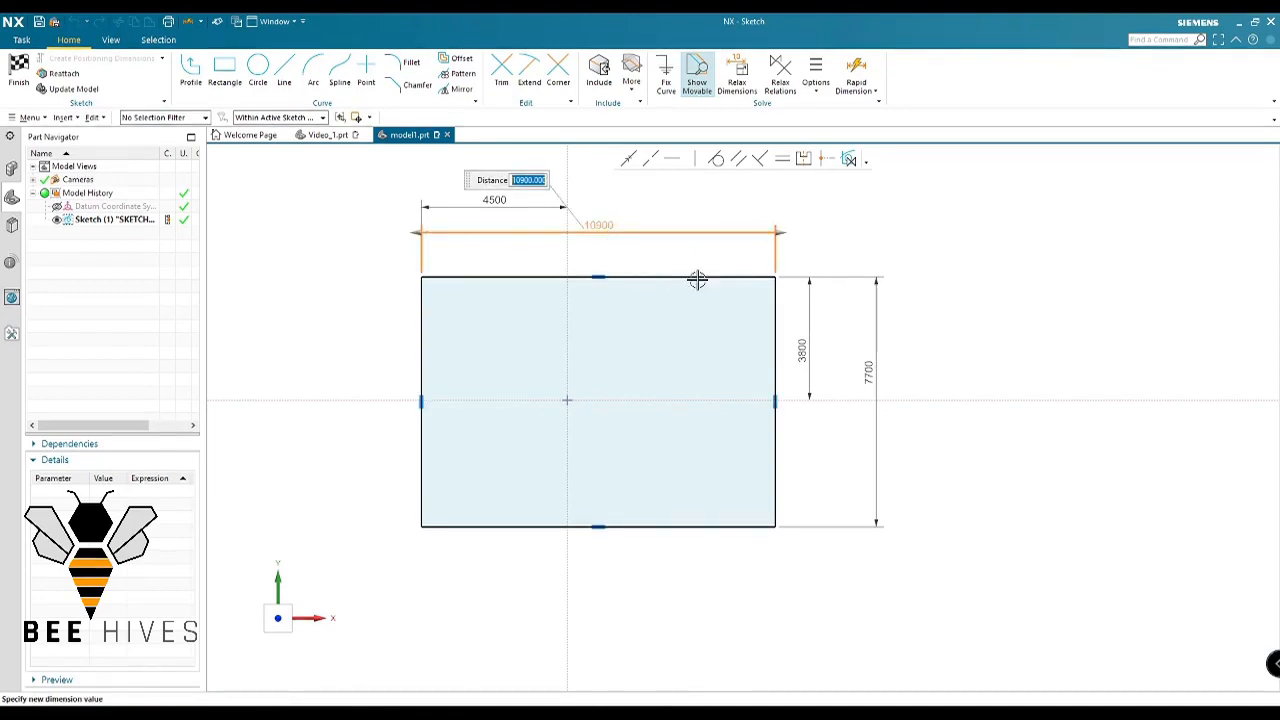
pyautogui.moveTo(787, 231); pyautogui.dragTo(675, 259)
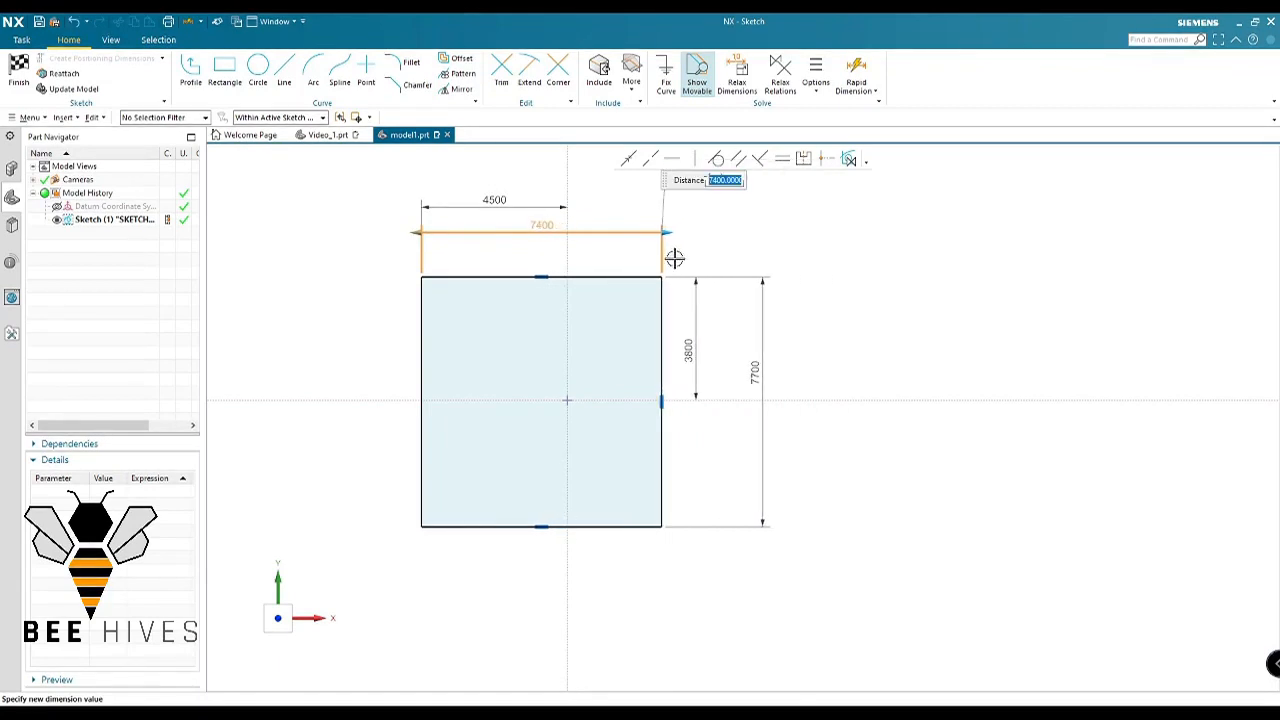
pyautogui.click(722, 423)
# Set the distance from the horizontal sketch axis to the rectangle's top edge to 3400
pyautogui.doubleClick(688, 350)
pyautogui.moveTo(696, 274)
pyautogui.mouseDown()
pyautogui.moveTo(694, 321)
pyautogui.moveTo(694, 274)
pyautogui.moveTo(694, 286)
pyautogui.mouseUp()
pyautogui.click(880, 449)
pyautogui.keyDown('shift'); pyautogui.moveTo(663, 476); pyautogui.dragTo(755, 454, button='middle'); pyautogui.keyUp('shift')
pyautogui.keyDown('shift'); pyautogui.moveTo(773, 584); pyautogui.dragTo(810, 549, button='middle'); pyautogui.keyUp('shift')
pyautogui.keyDown('shift'); pyautogui.moveTo(904, 488); pyautogui.dragTo(859, 573, button='middle'); pyautogui.keyUp('shift')
pyautogui.keyDown('shift'); pyautogui.moveTo(952, 525); pyautogui.dragTo(943, 522, button='middle'); pyautogui.keyUp('shift')
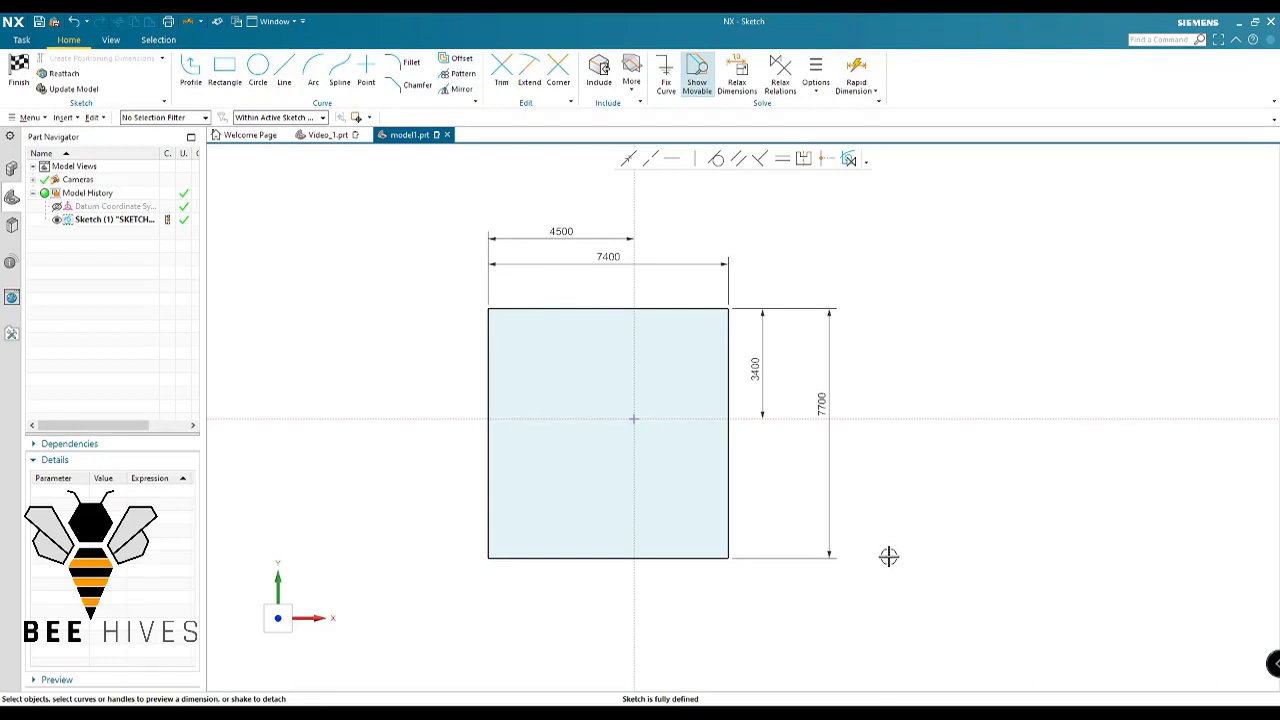
# Move the upper width dimension closer to the rectangle and dimension the bottom edge's length below it, accepting the offered value
pyautogui.moveTo(608, 252); pyautogui.dragTo(608, 271)
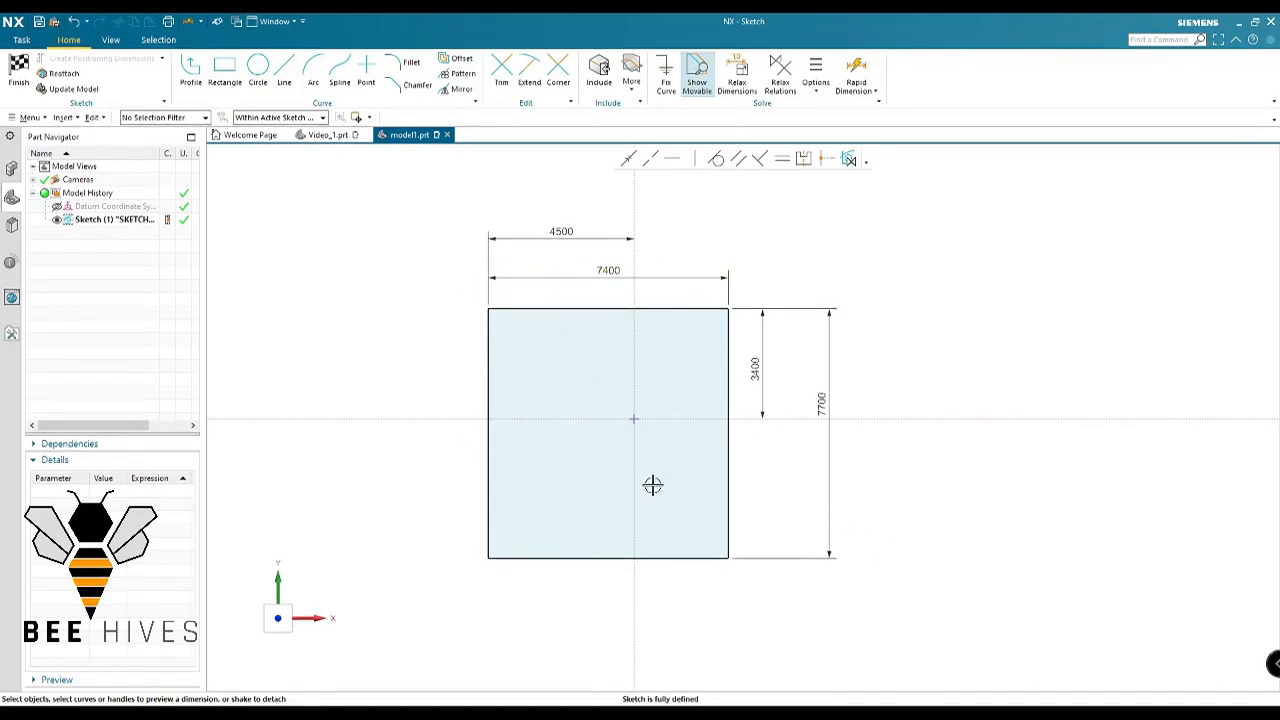
pyautogui.click(610, 557)
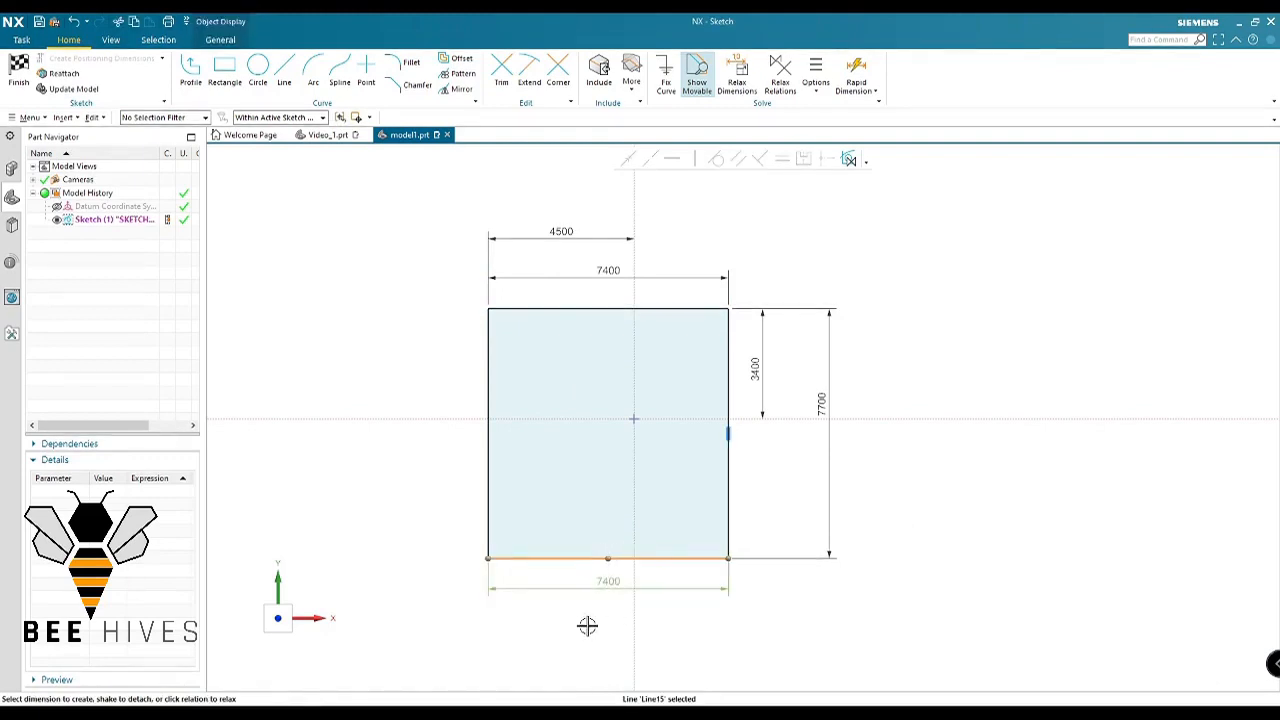
pyautogui.click(596, 615)
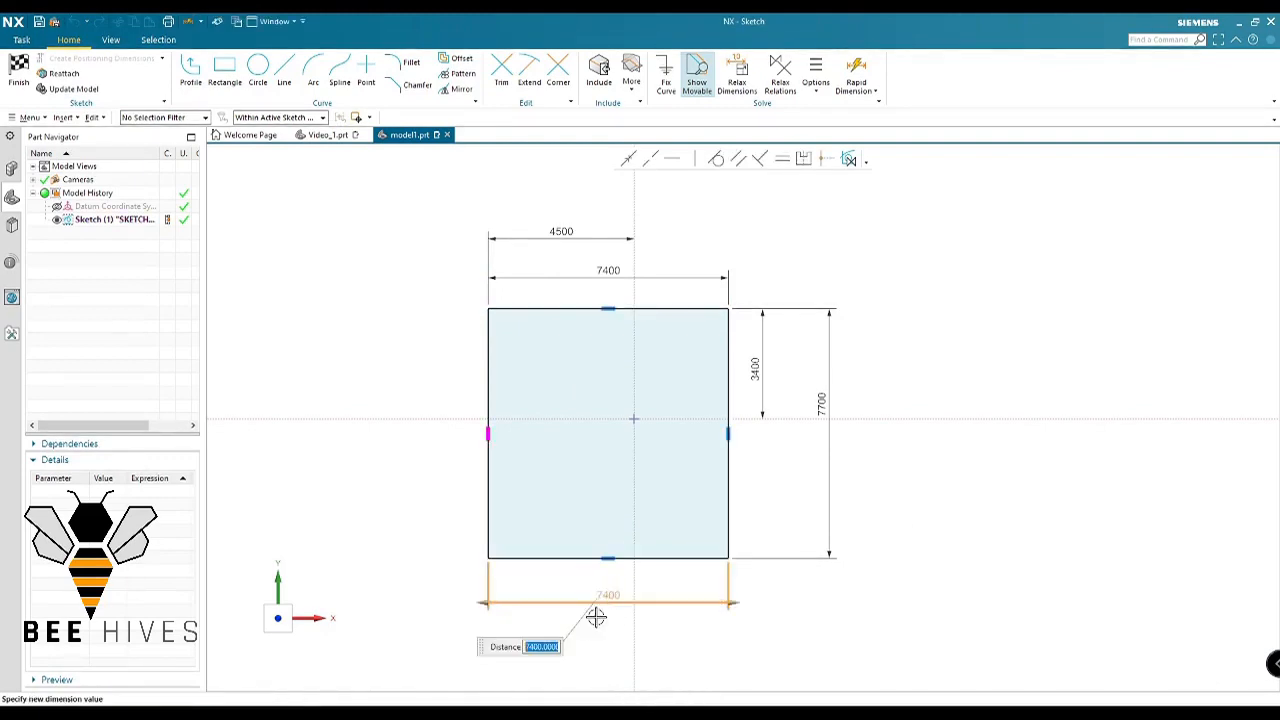
pyautogui.press('Return')
pyautogui.moveTo(609, 595); pyautogui.dragTo(609, 583)
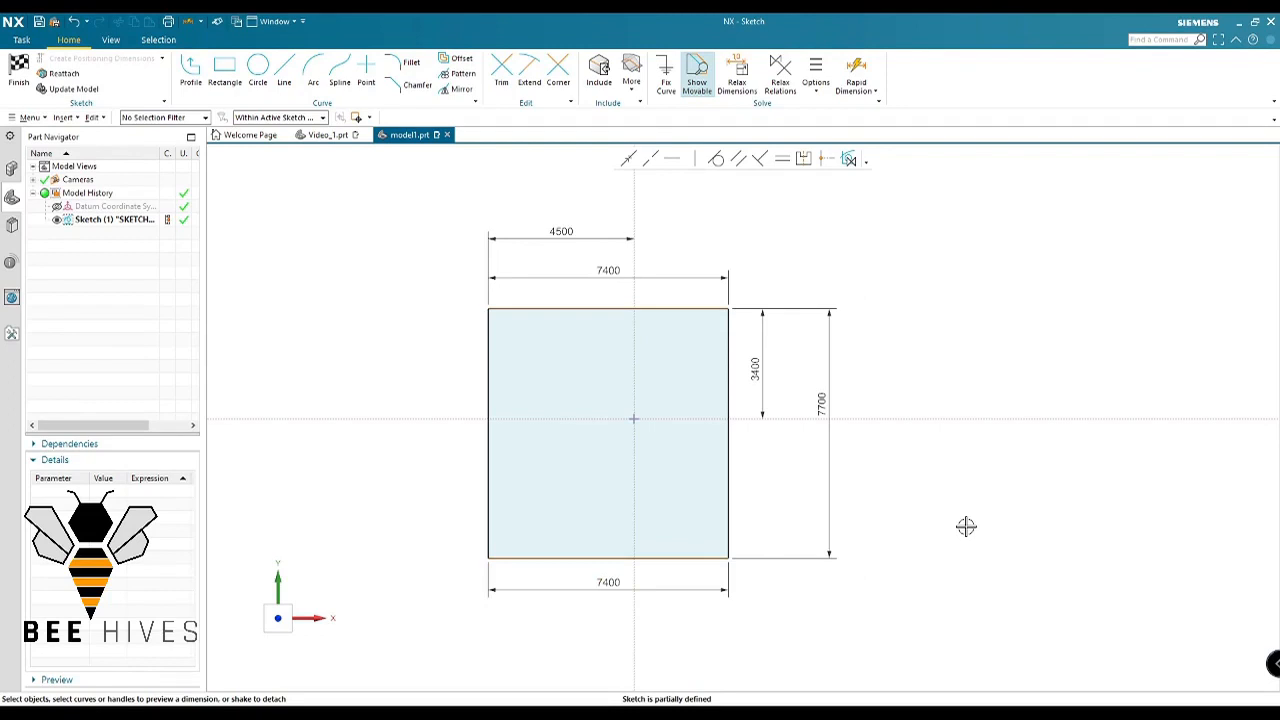
pyautogui.keyDown('shift'); pyautogui.moveTo(889, 593); pyautogui.dragTo(927, 552, button='middle'); pyautogui.keyUp('shift')
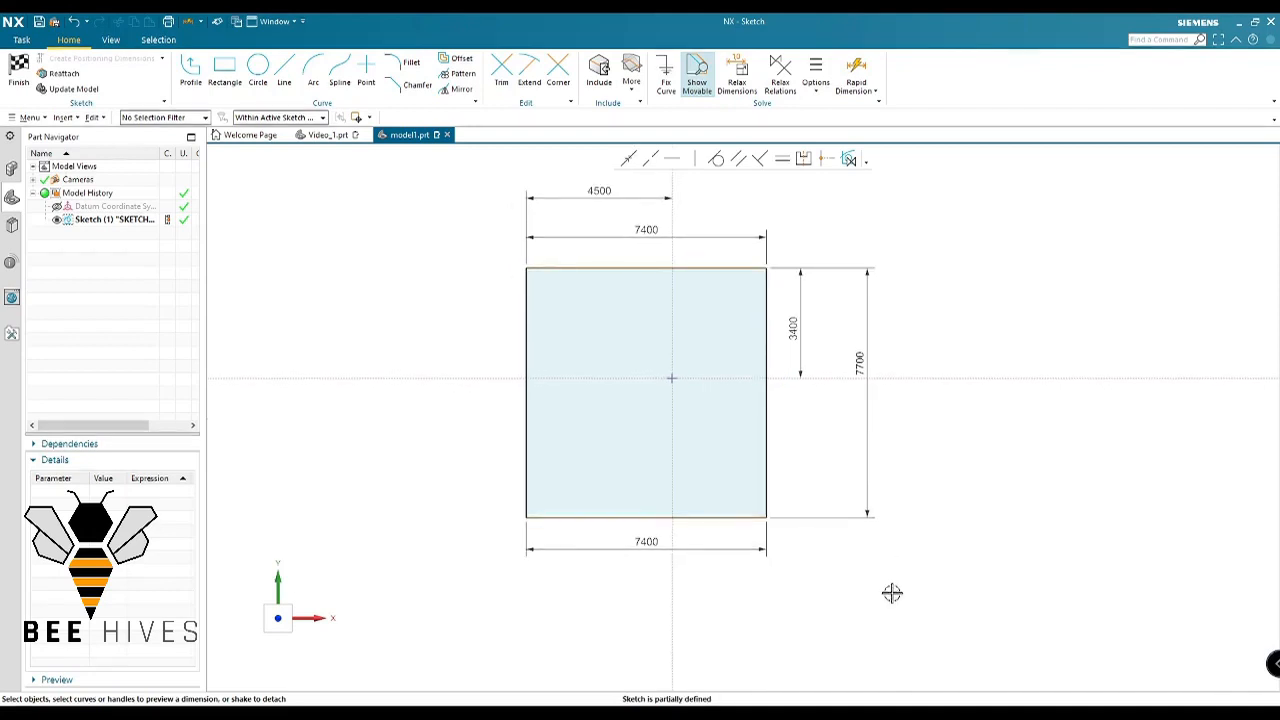
# Set the bottom edge's length to 12500 by extending its left end, so the left side becomes slanted
pyautogui.click(639, 545)
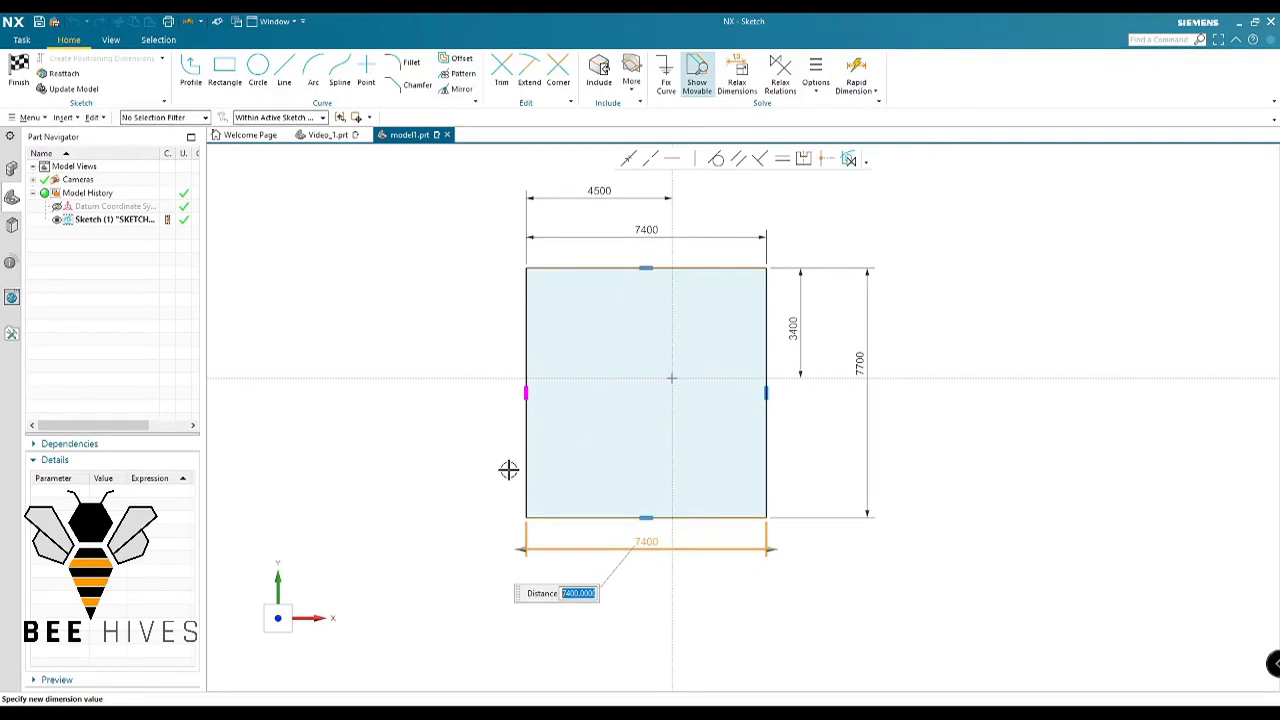
pyautogui.moveTo(521, 548); pyautogui.dragTo(358, 548)
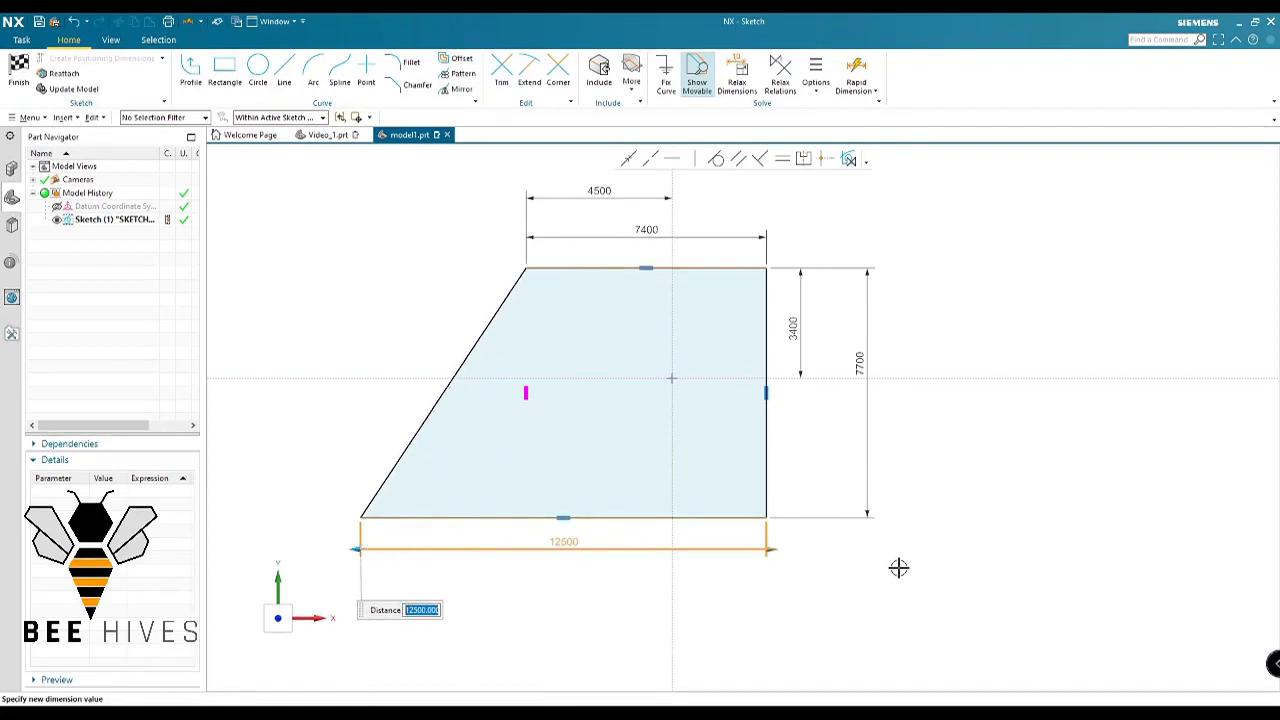
pyautogui.click(980, 532)
pyautogui.scroll(-1, 646, 570)
pyautogui.moveTo(921, 505)
pyautogui.keyDown('shift'); pyautogui.mouseDown(button='middle')
pyautogui.moveTo(889, 474)
pyautogui.moveTo(870, 487)
pyautogui.mouseUp(button='middle'); pyautogui.keyUp('shift')
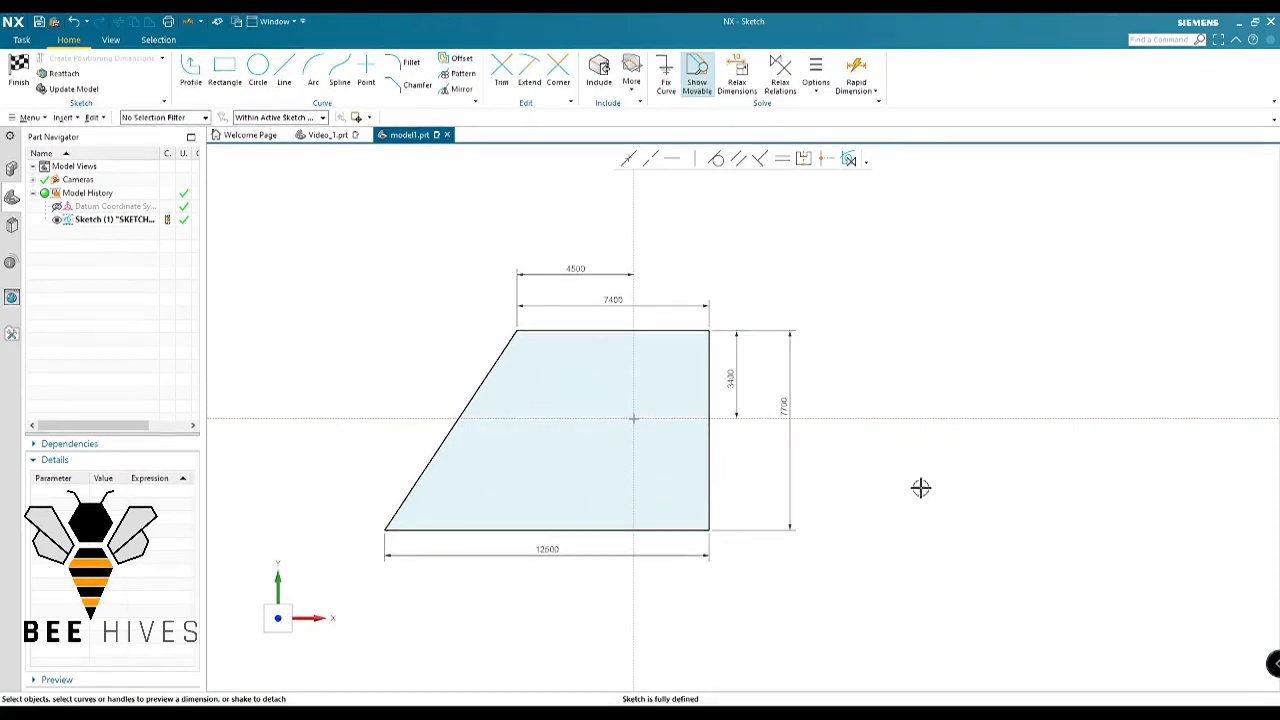
pyautogui.keyDown('shift'); pyautogui.moveTo(915, 478); pyautogui.dragTo(937, 458, button='middle'); pyautogui.keyUp('shift')
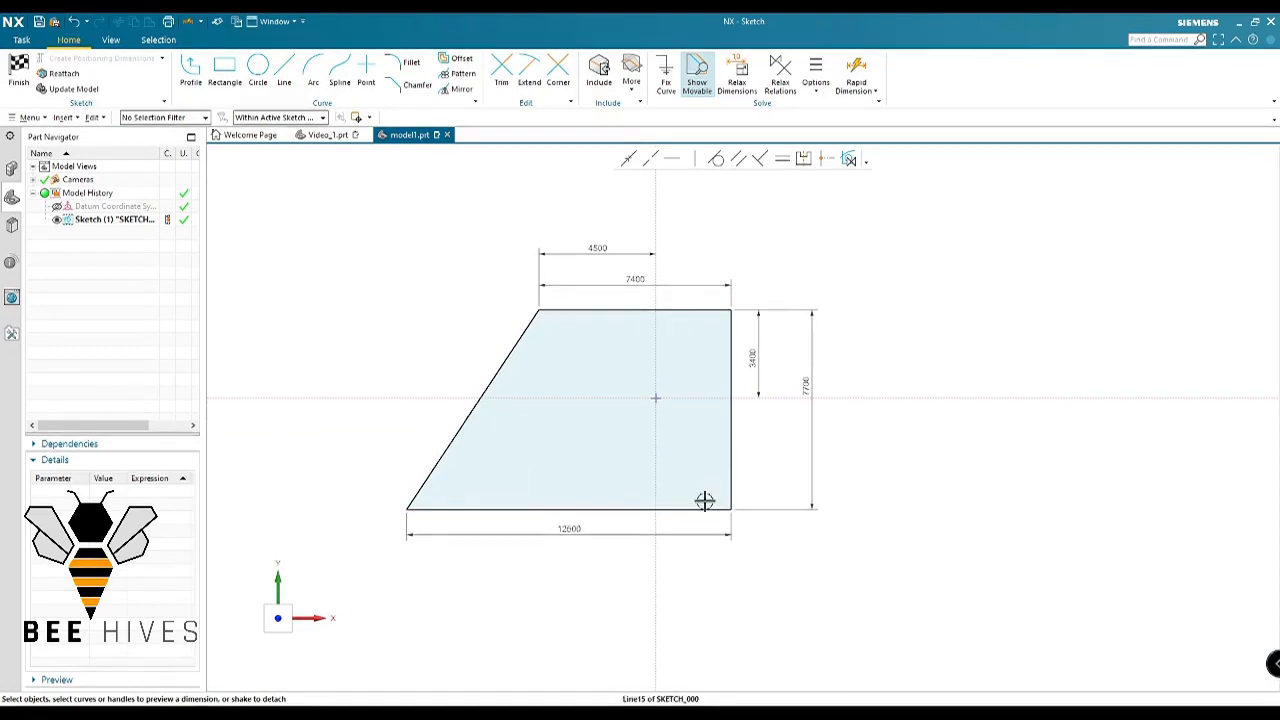
pyautogui.scroll(2, 537, 294)
pyautogui.scroll(-2, 579, 417)
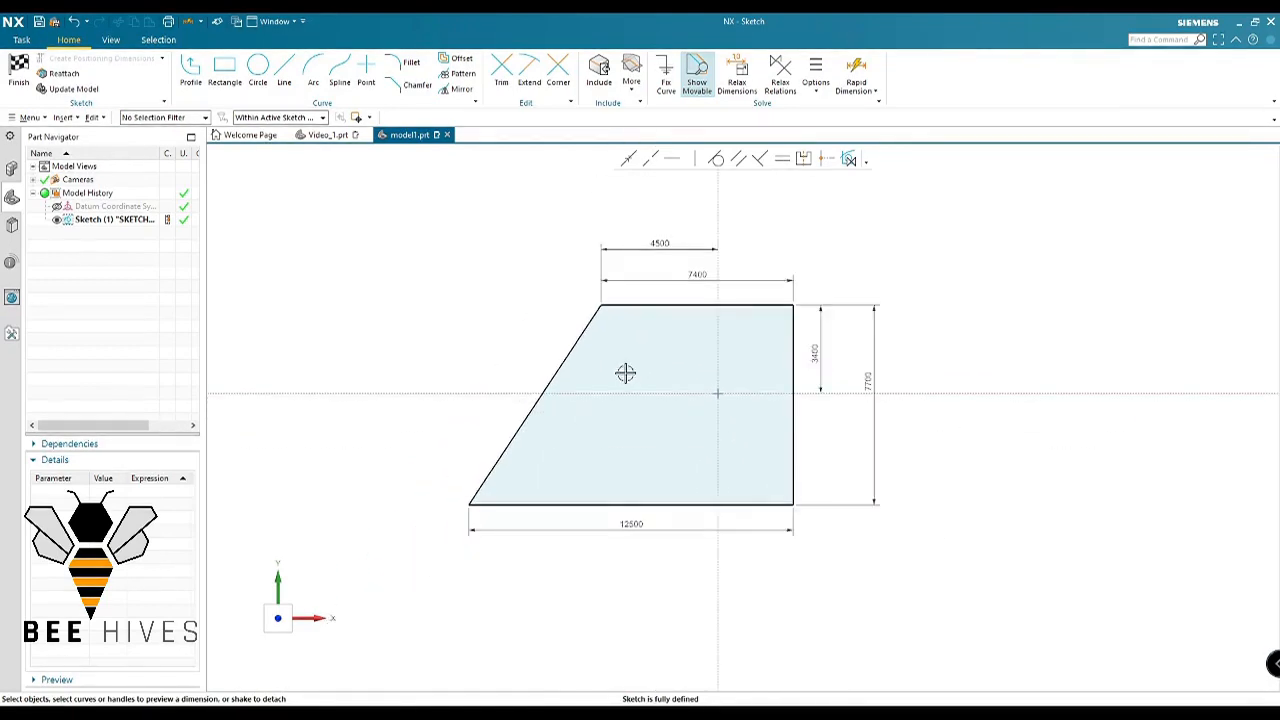
# Finish the sketch and switch to the Video_1.prt part
pyautogui.rightClick(409, 258)
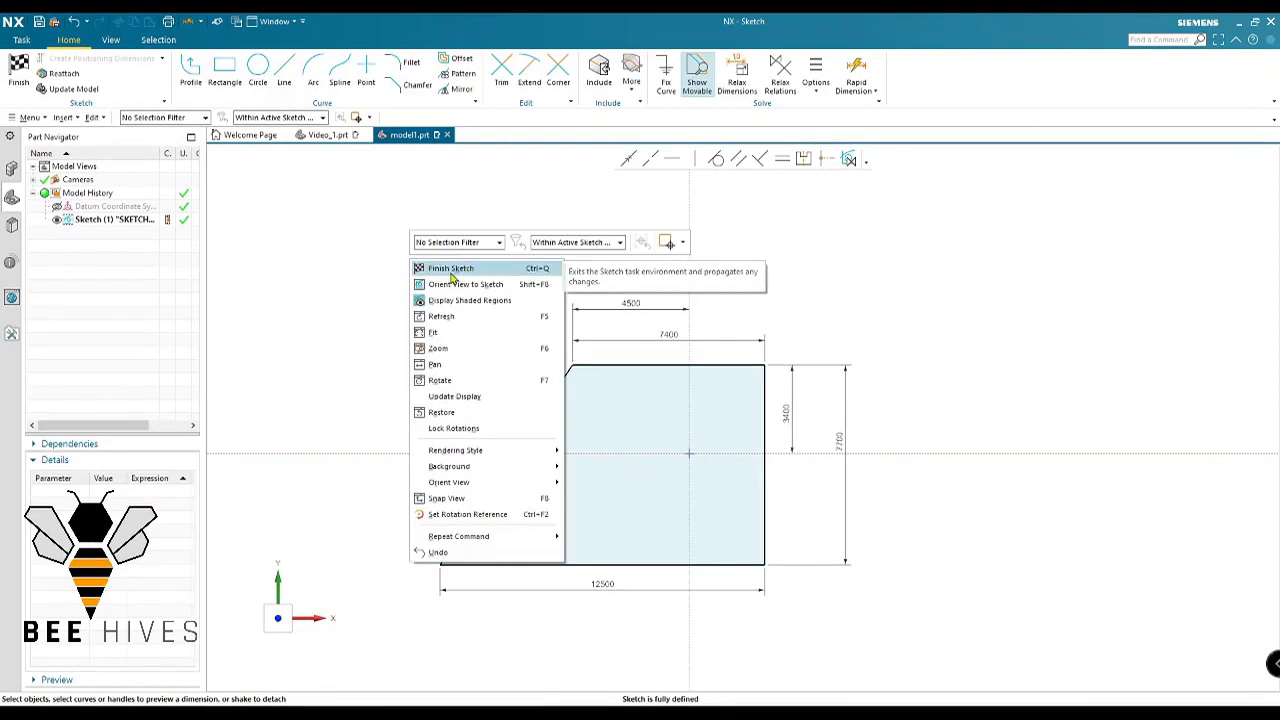
pyautogui.click(451, 270)
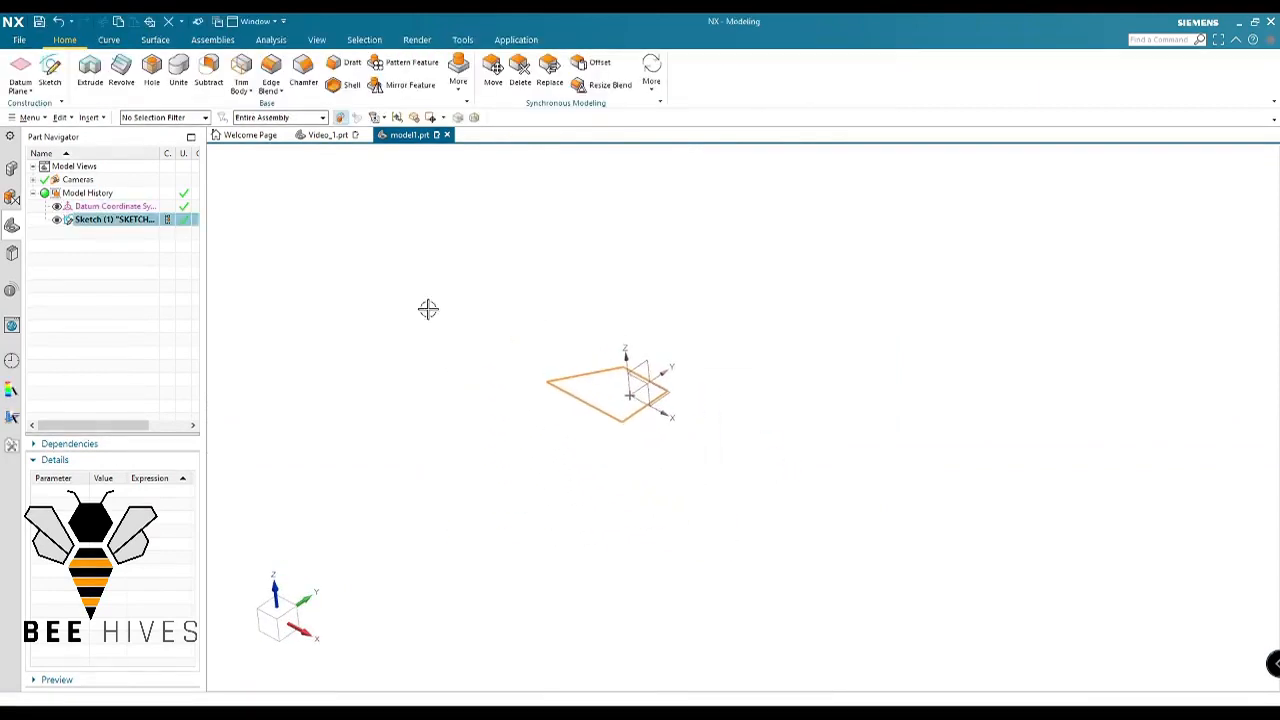
pyautogui.press('Escape')
pyautogui.click(325, 141)
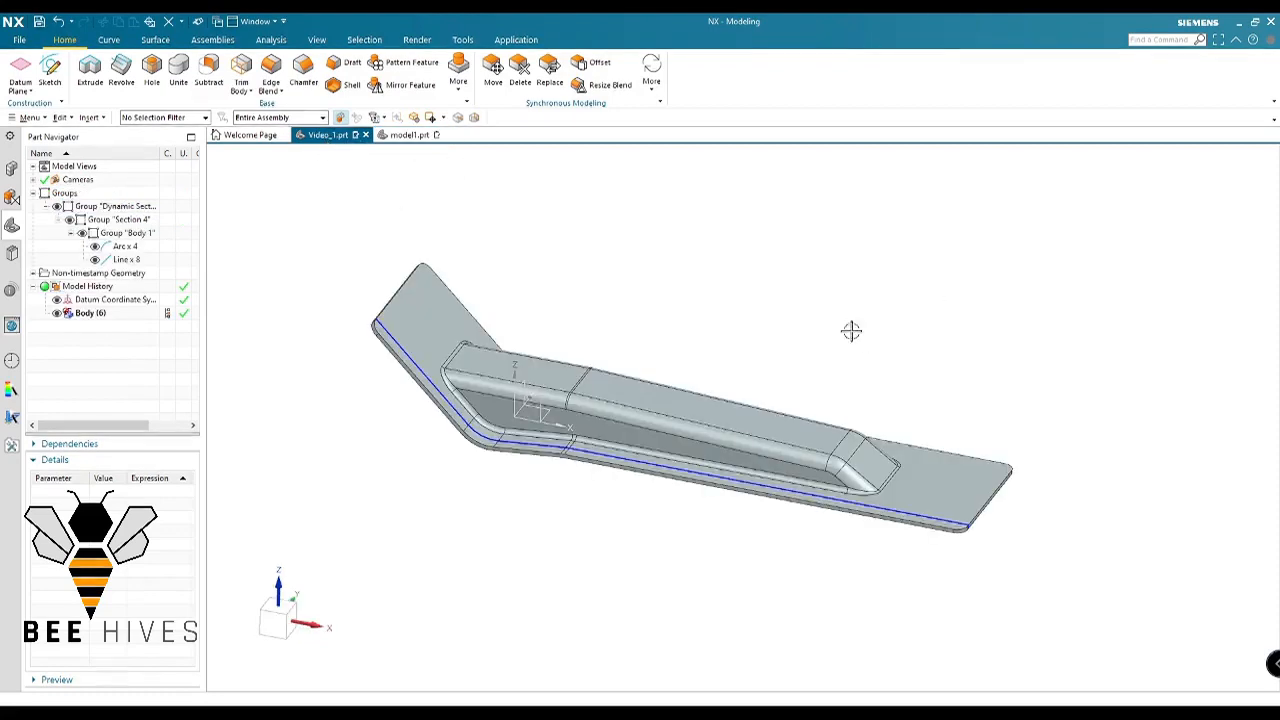
# Examine the formed body and the blue section curve running along its length from several angles
pyautogui.keyDown('shift'); pyautogui.moveTo(851, 330); pyautogui.dragTo(847, 295, button='middle'); pyautogui.keyUp('shift')
pyautogui.moveTo(550, 433); pyautogui.dragTo(602, 528, button='middle')
pyautogui.keyDown('shift'); pyautogui.moveTo(709, 607); pyautogui.dragTo(708, 570, button='middle'); pyautogui.keyUp('shift')
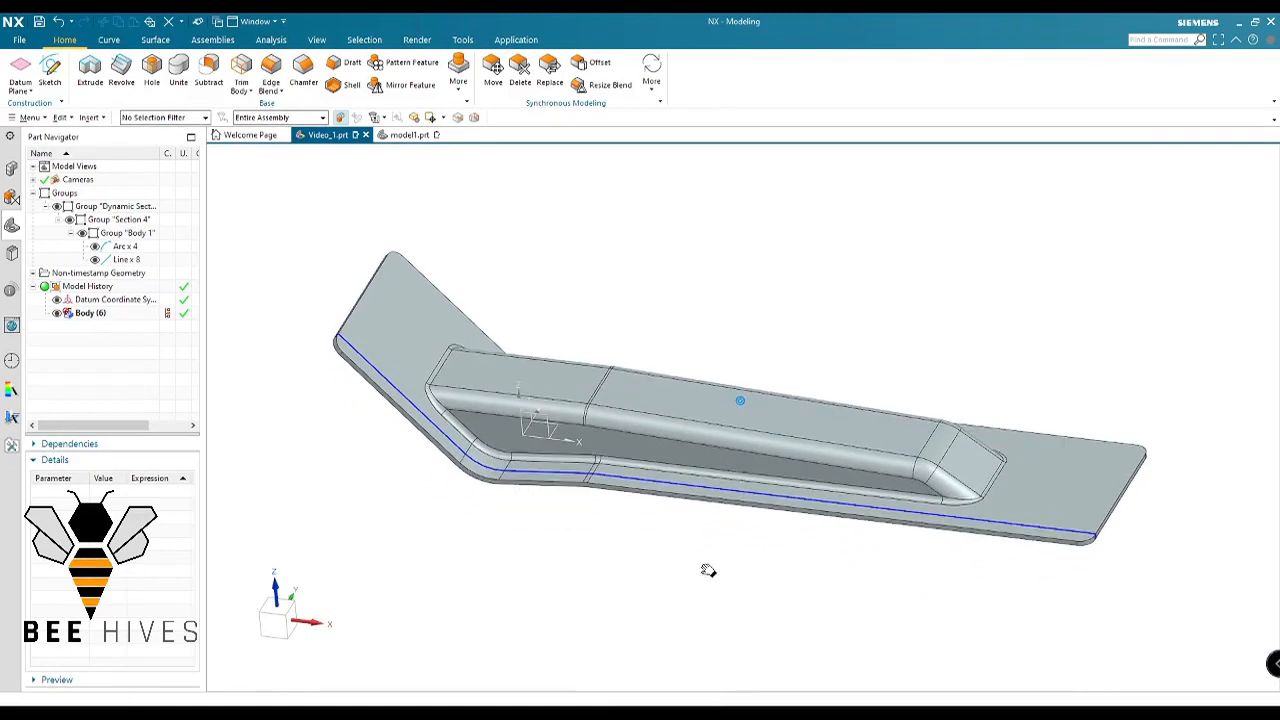
pyautogui.moveTo(814, 560); pyautogui.dragTo(745, 518, button='middle')
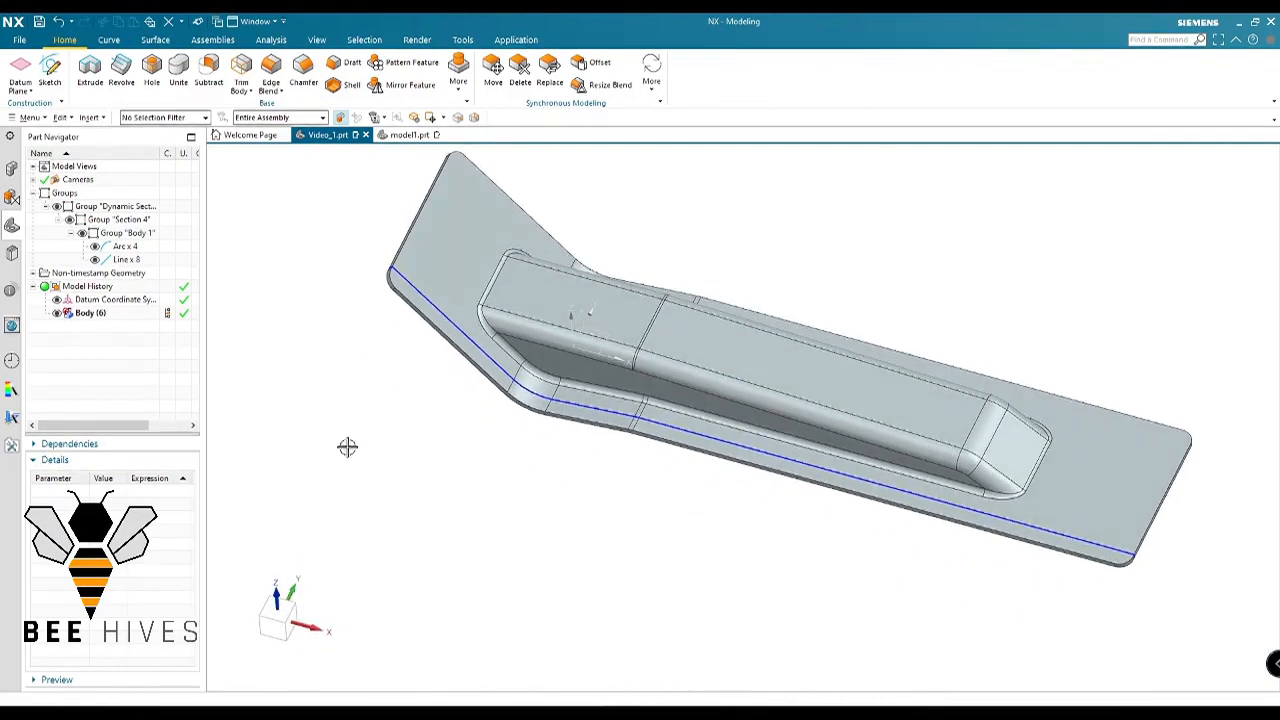
pyautogui.keyDown('shift'); pyautogui.moveTo(346, 449); pyautogui.dragTo(311, 421, button='middle'); pyautogui.keyUp('shift')
pyautogui.keyDown('shift'); pyautogui.moveTo(464, 457); pyautogui.dragTo(509, 491, button='middle'); pyautogui.keyUp('shift')
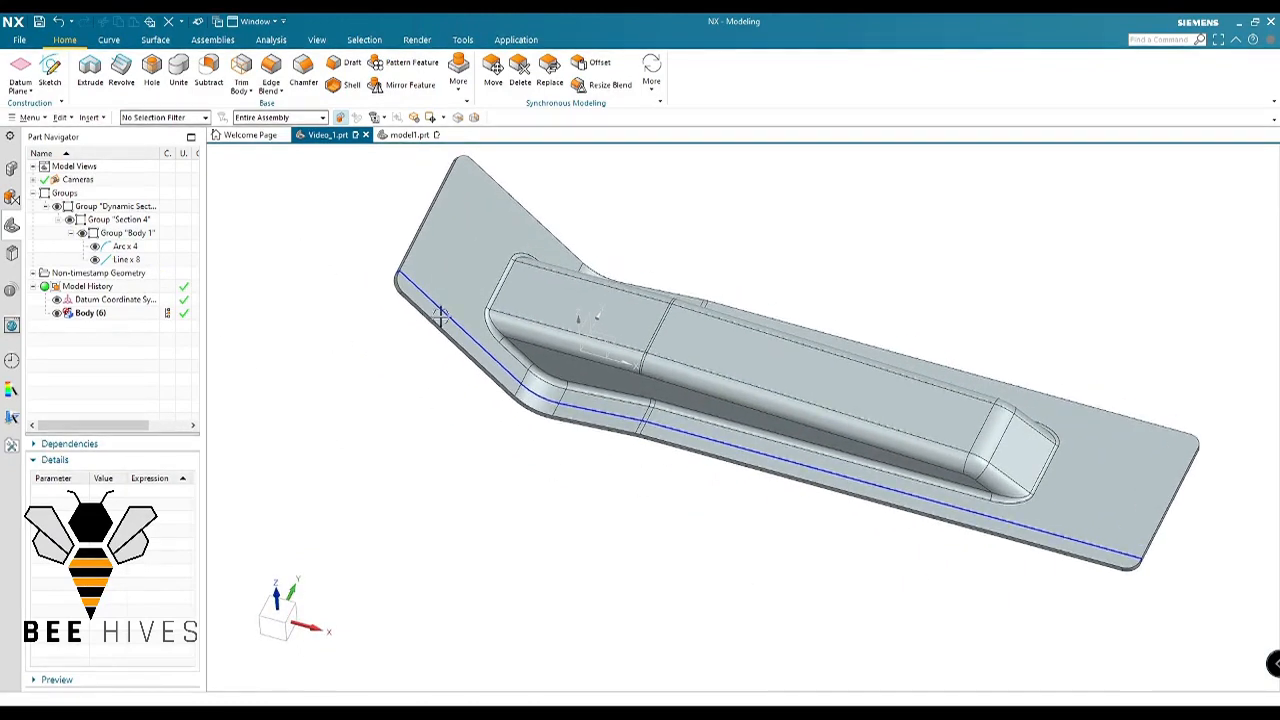
pyautogui.scroll(6, 400, 271)
pyautogui.scroll(-5, 390, 268)
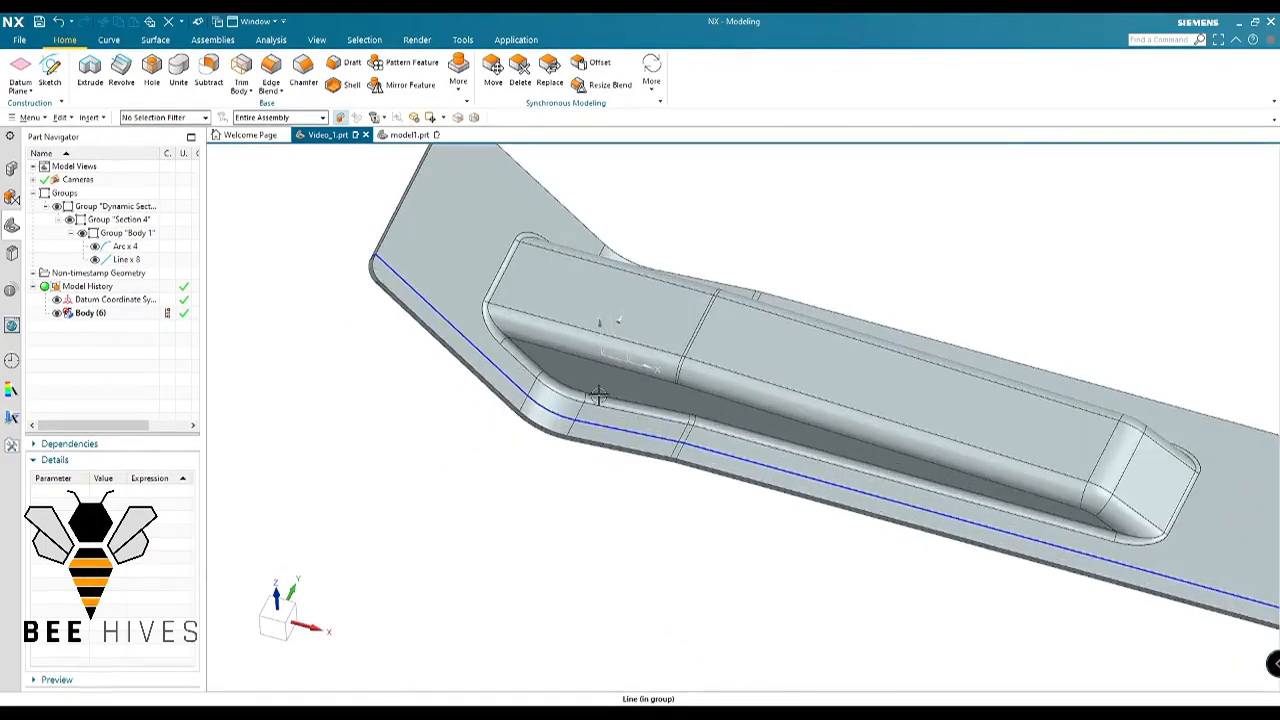
pyautogui.scroll(-2, 692, 554)
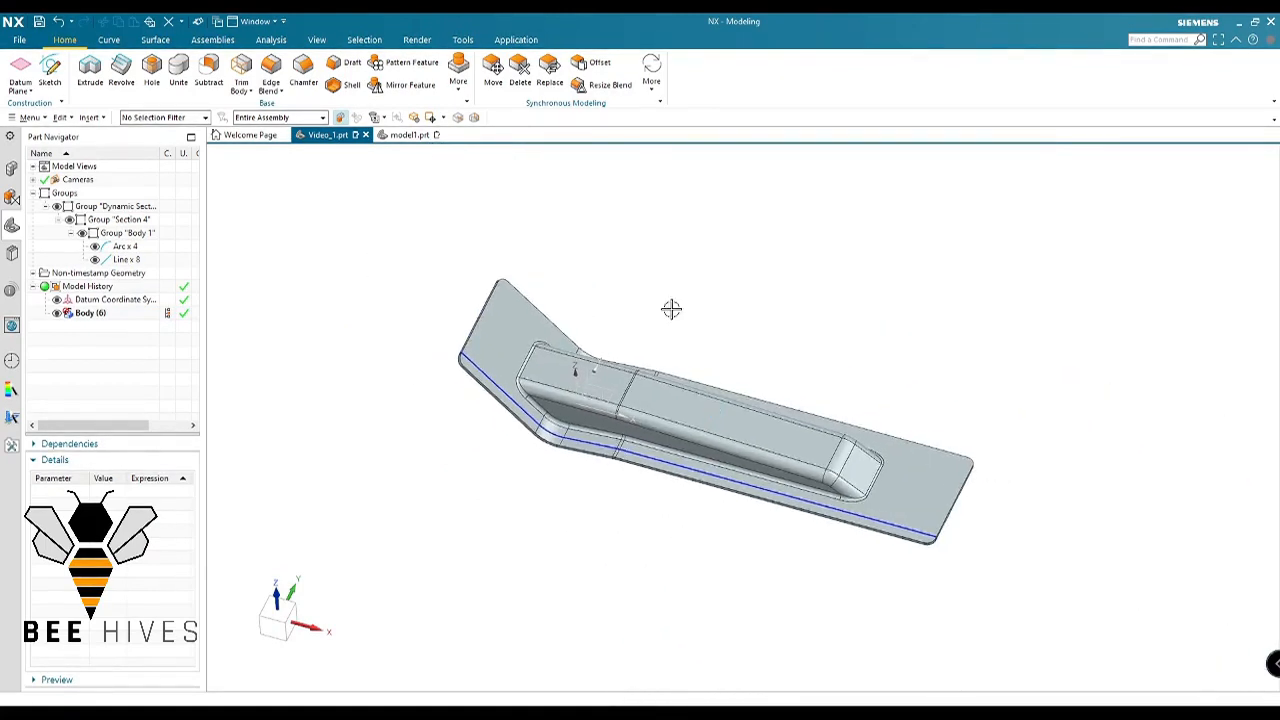
pyautogui.hotkey('ctrl', 'h')
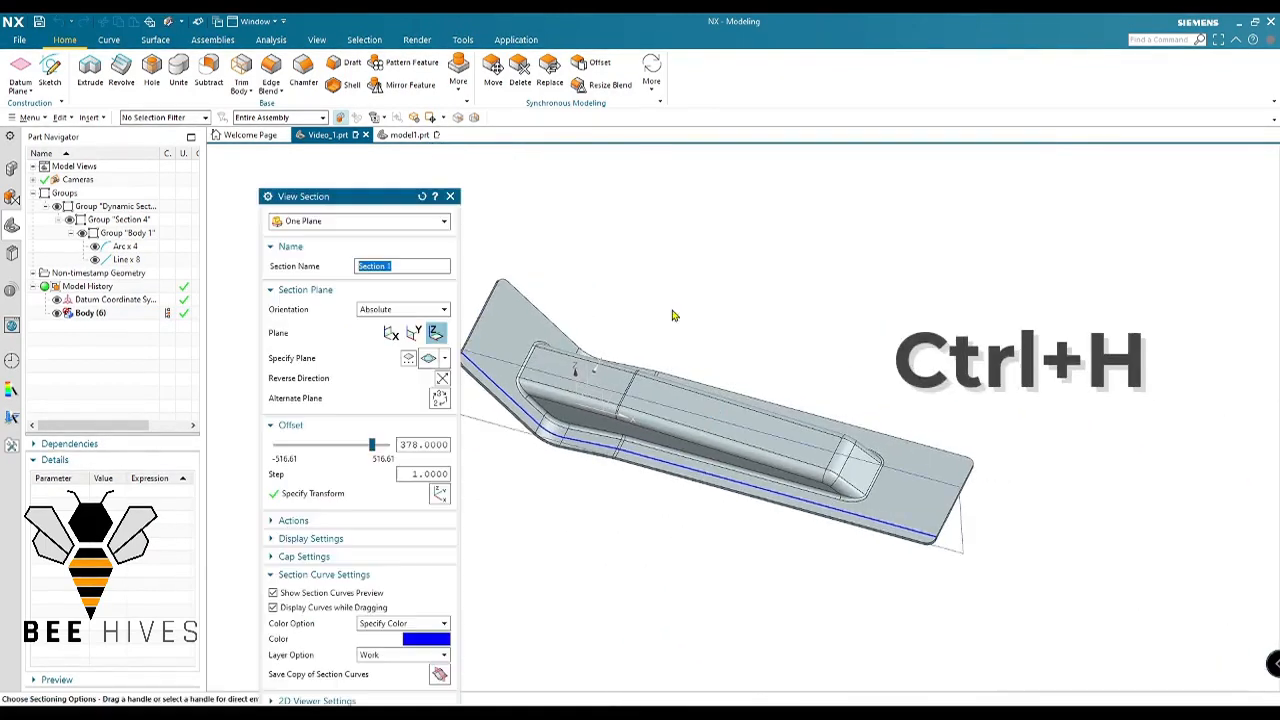
pyautogui.moveTo(330, 199); pyautogui.dragTo(289, 51)
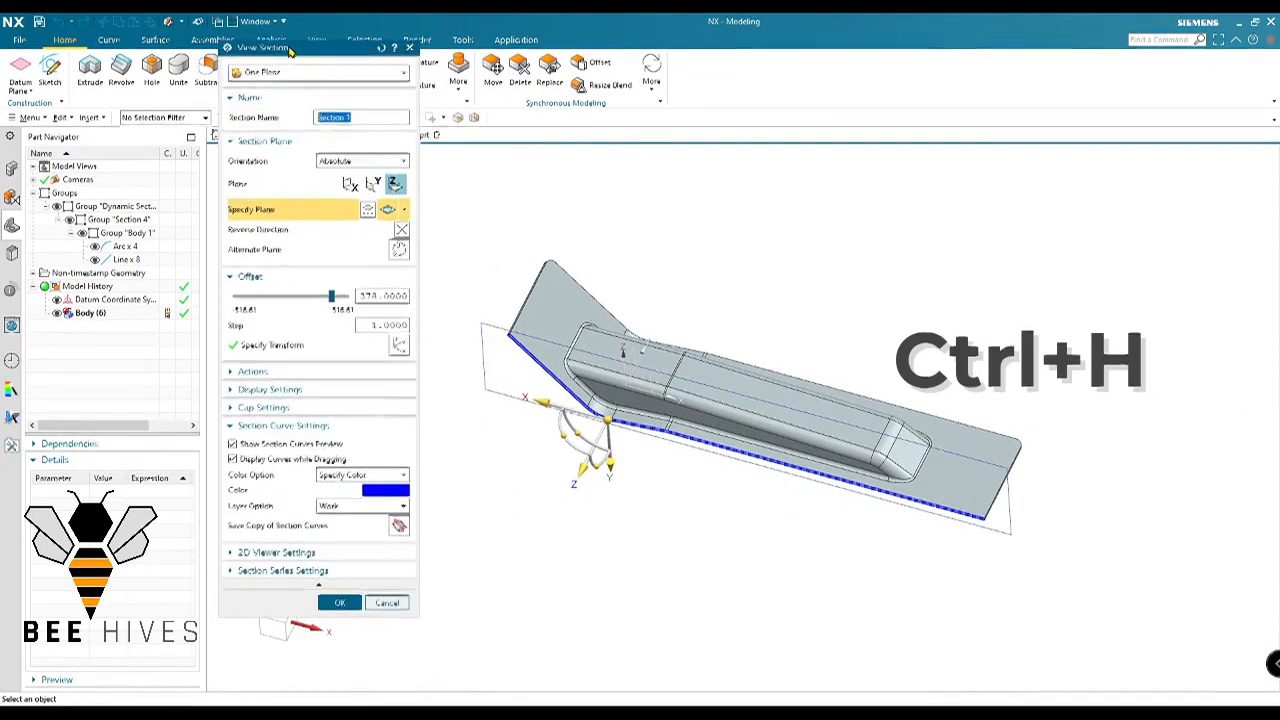
pyautogui.click(386, 603)
# Hide the solid body in the model history so that only the section curves and datum coordinate system show
pyautogui.scroll(3, 691, 586)
pyautogui.scroll(5, 596, 511)
pyautogui.scroll(-3, 620, 471)
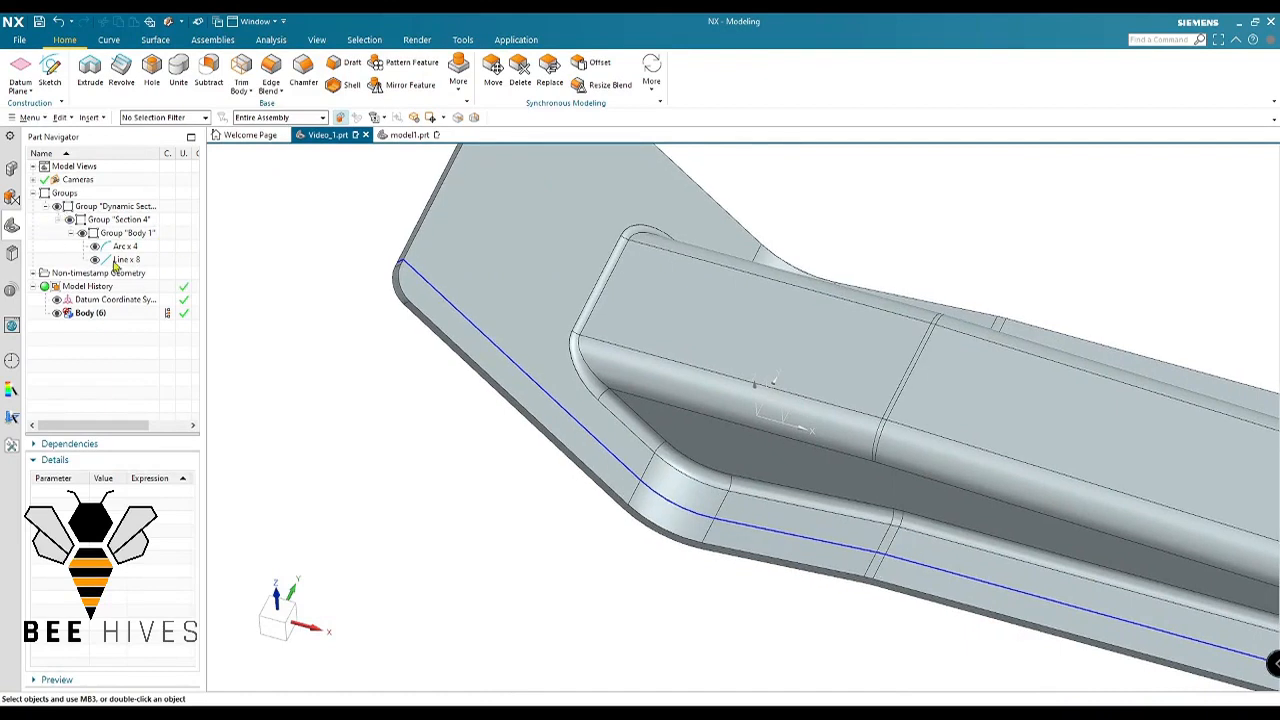
pyautogui.scroll(-5, 486, 477)
pyautogui.moveTo(531, 557); pyautogui.dragTo(453, 459, button='middle')
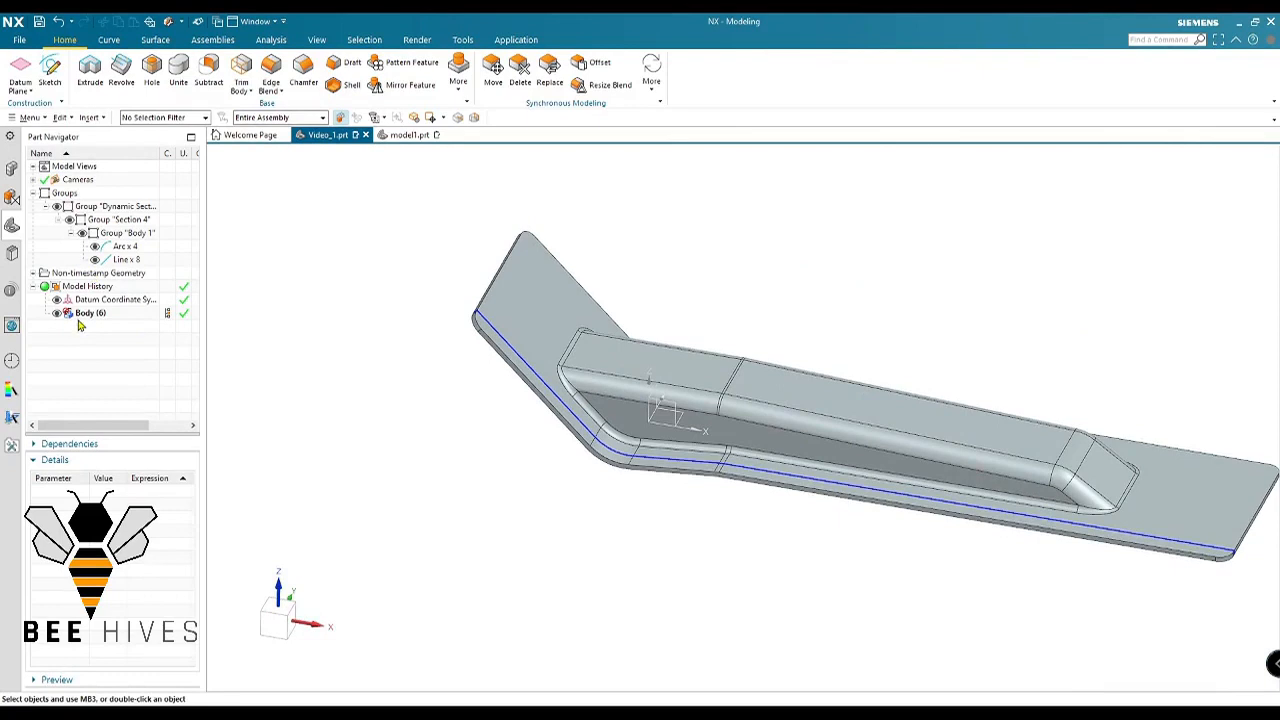
pyautogui.rightClick(90, 314)
pyautogui.click(120, 325)
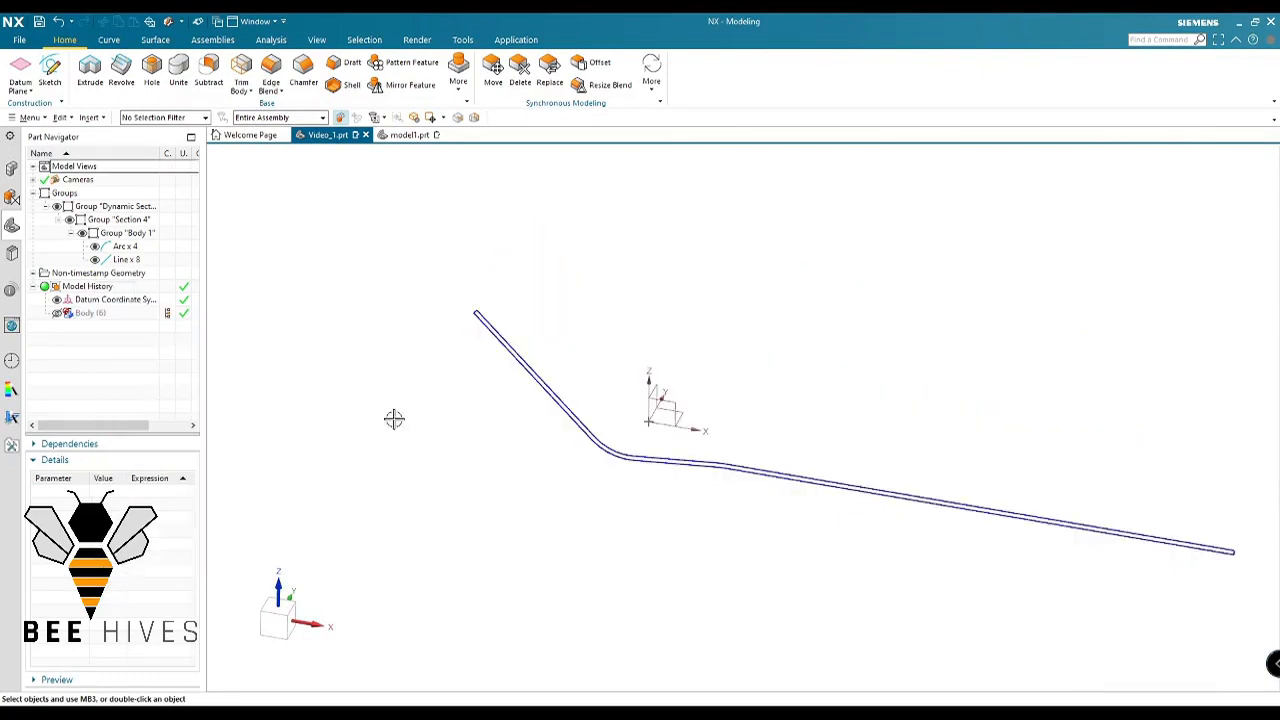
pyautogui.keyDown('shift'); pyautogui.moveTo(716, 517); pyautogui.dragTo(740, 523, button='middle'); pyautogui.keyUp('shift')
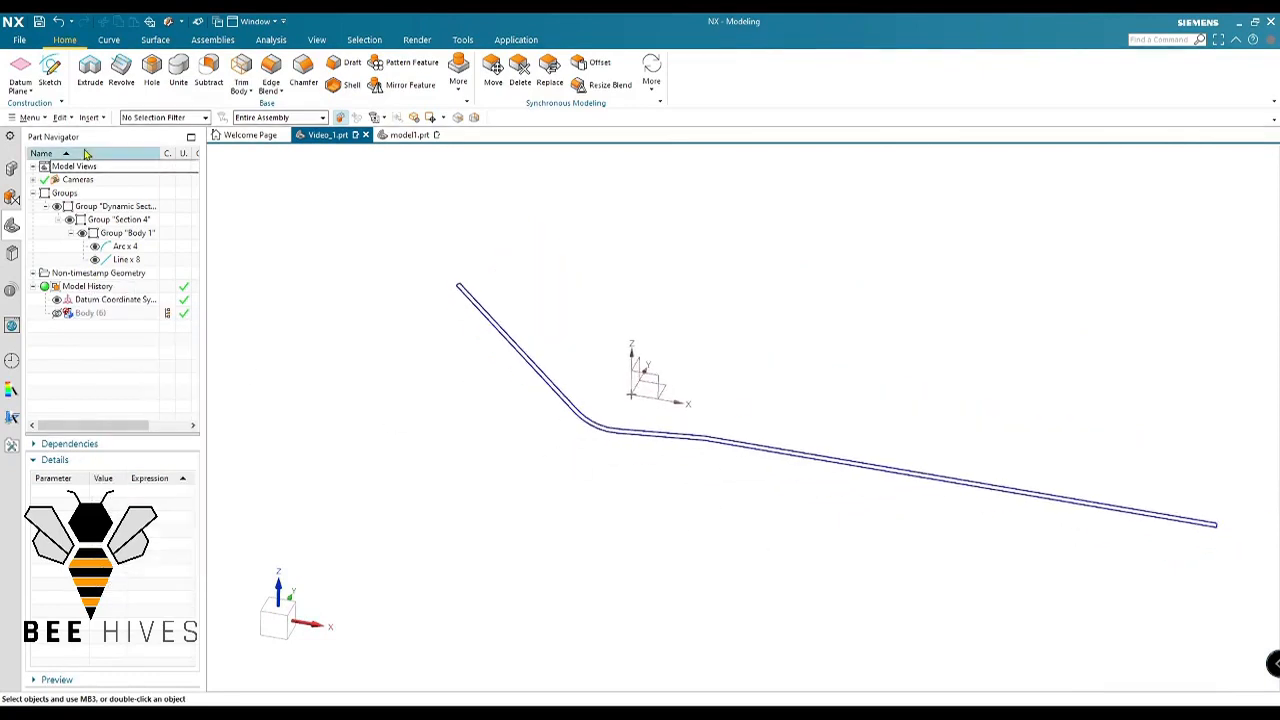
# Create a sketch on the inferred XZ plane and leave the Profile tool that starts with it
pyautogui.click(42, 70)
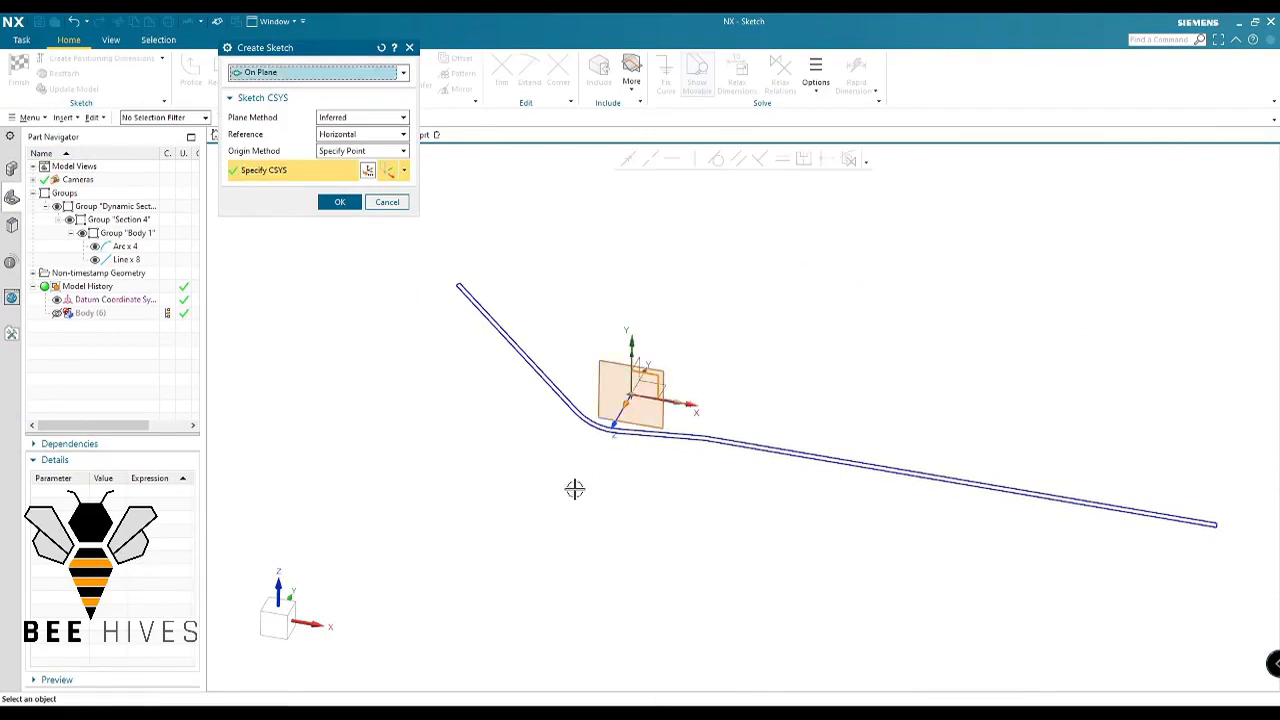
pyautogui.click(342, 207)
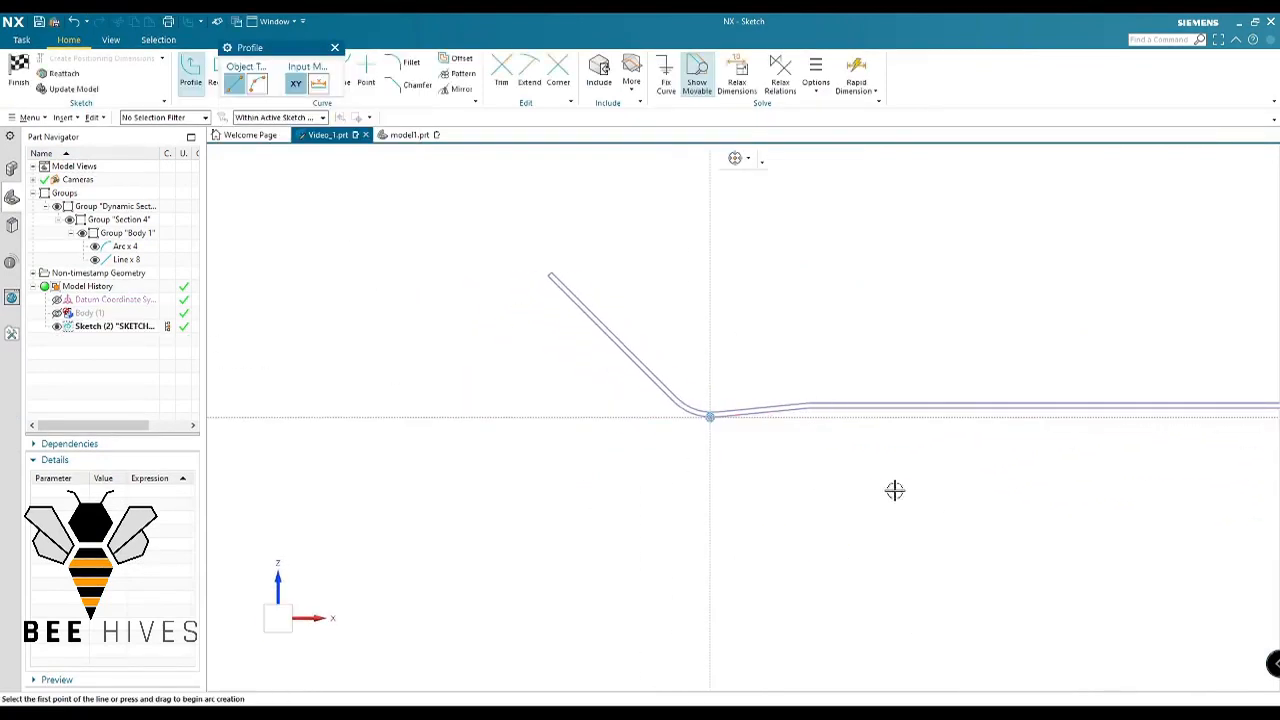
pyautogui.press('Escape')
# Project all the section curves into the sketch with Project Curve and hide the Dynamic Section group
pyautogui.click(63, 117)
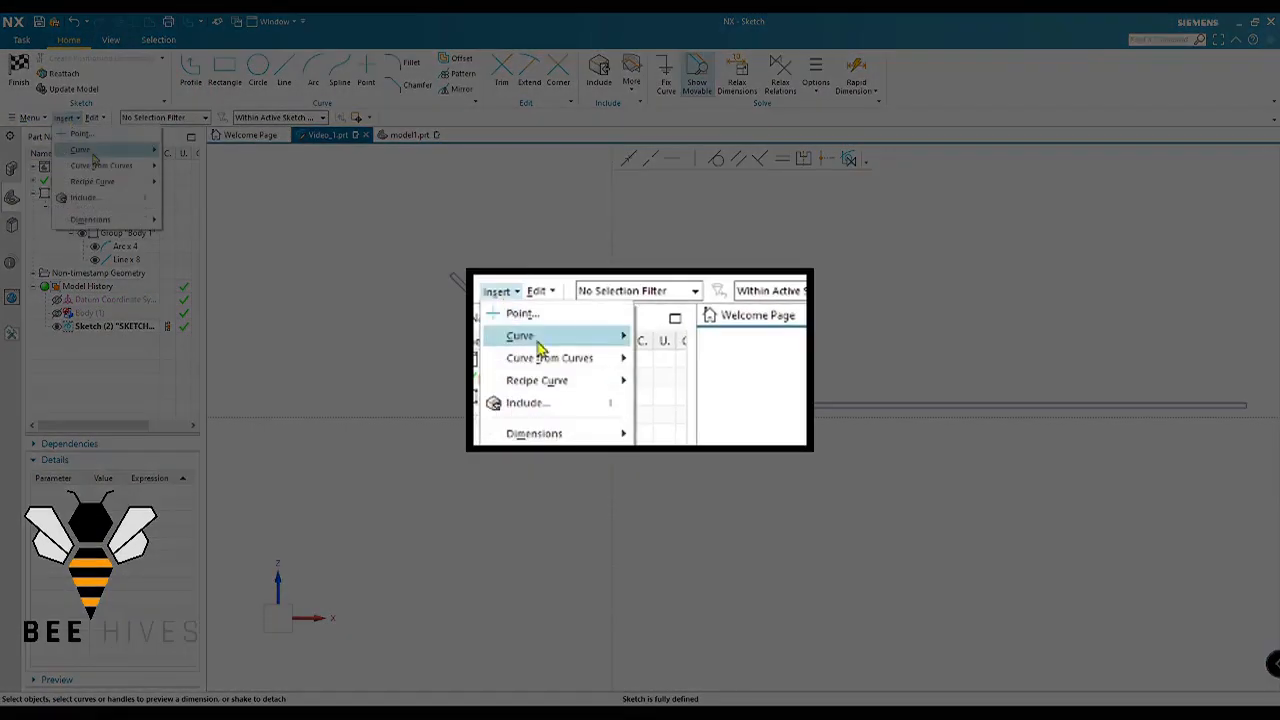
pyautogui.moveTo(105, 188)
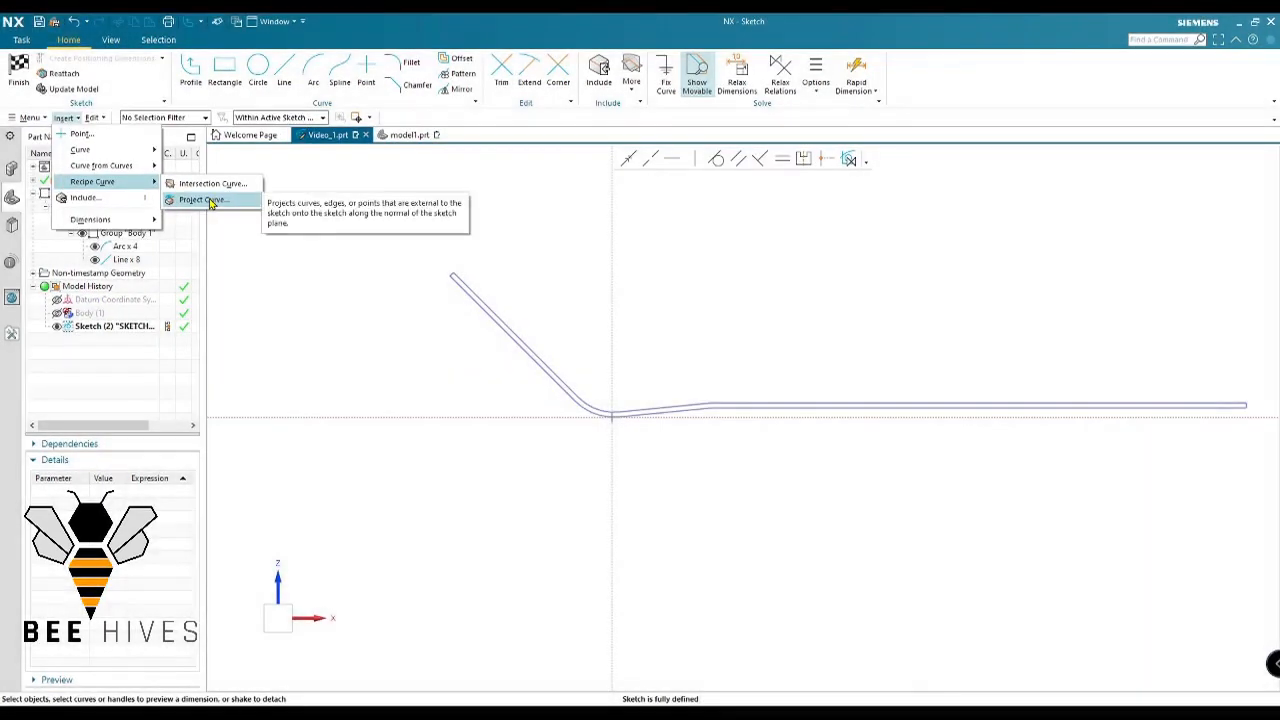
pyautogui.click(200, 197)
pyautogui.scroll(-4, 600, 460)
pyautogui.moveTo(371, 307)
pyautogui.mouseDown()
pyautogui.moveTo(829, 486)
pyautogui.moveTo(950, 479)
pyautogui.moveTo(905, 470)
pyautogui.mouseUp()
pyautogui.scroll(3, 731, 366)
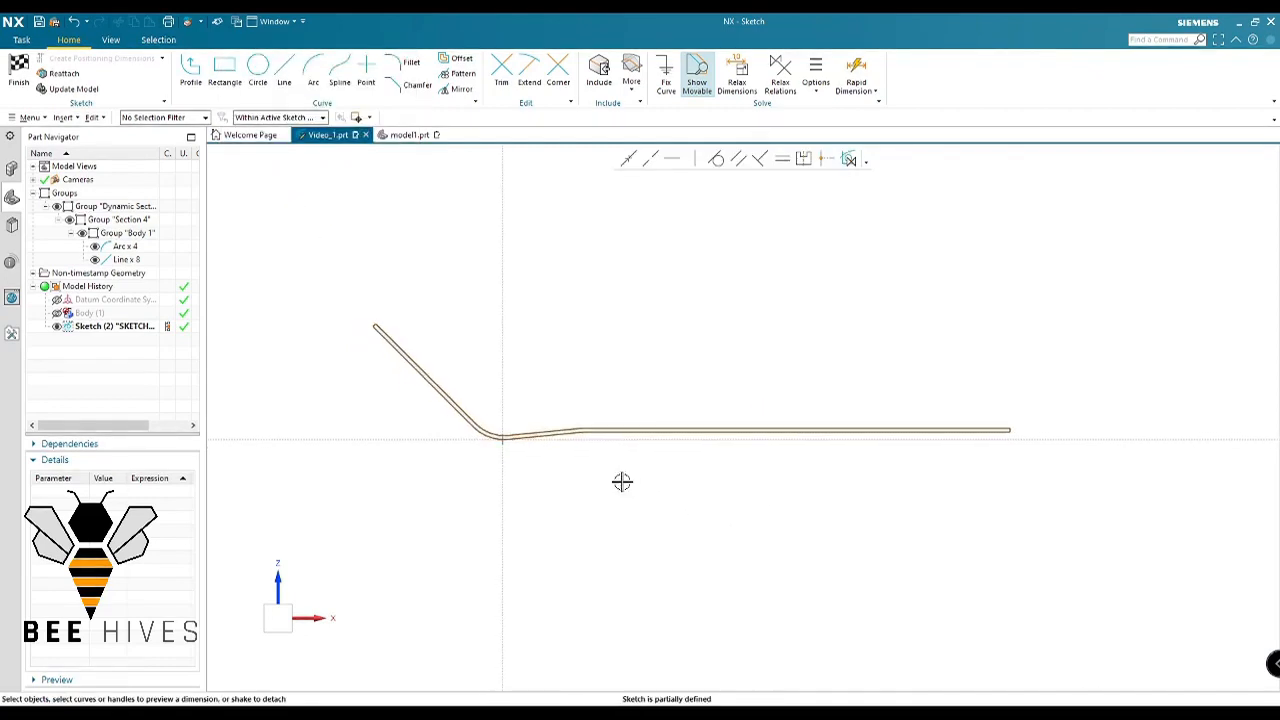
pyautogui.click(57, 207)
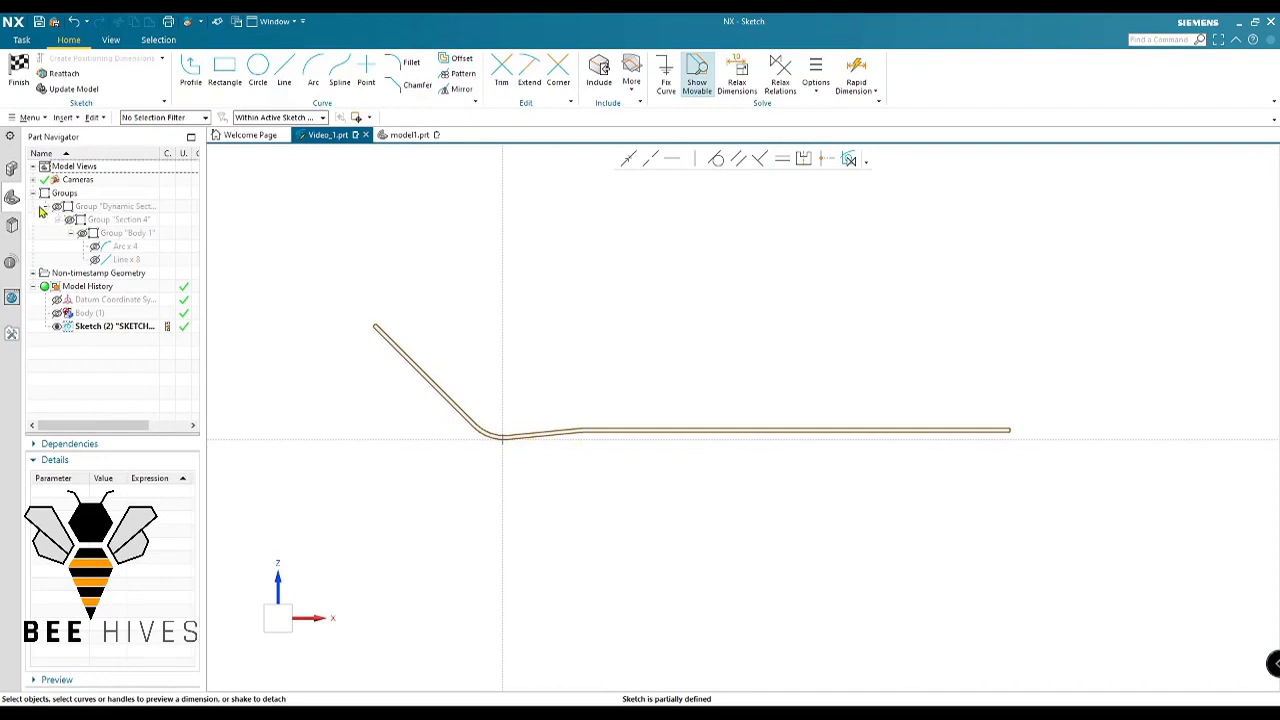
# Collapse the Dynamic Section group and raise the profile's long horizontal segment so the middle segment slopes more steeply
pyautogui.click(46, 207)
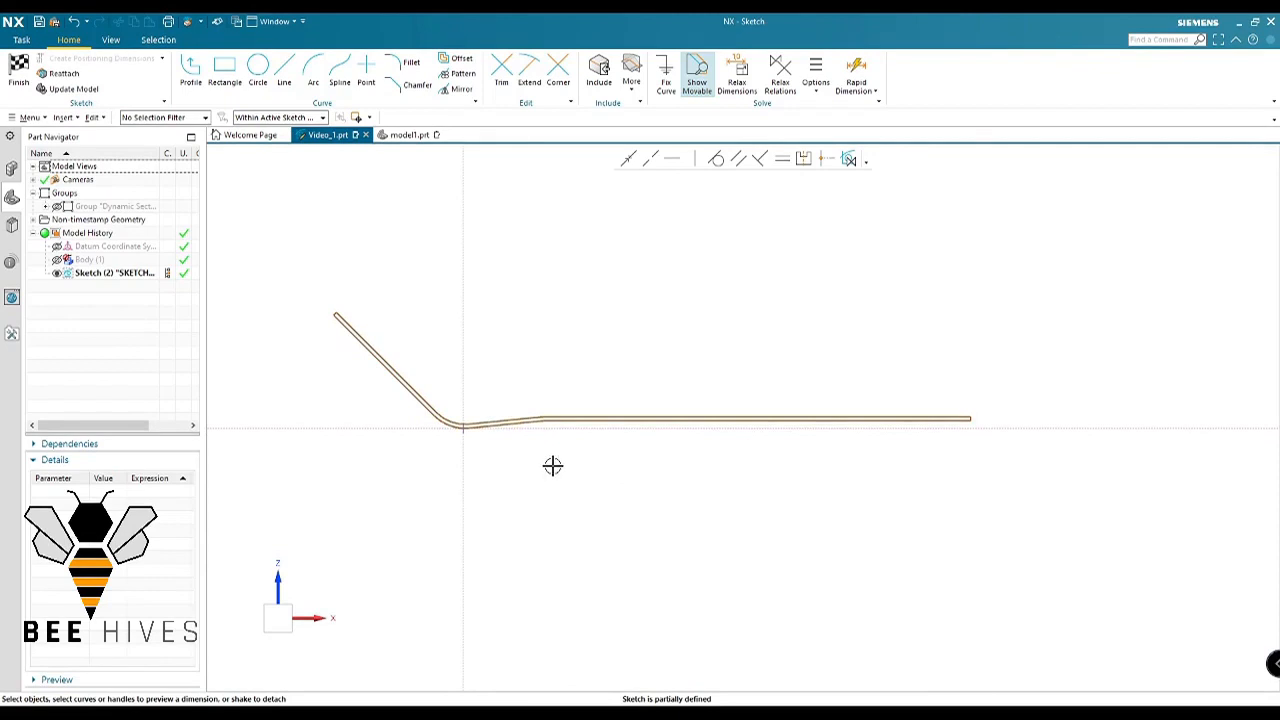
pyautogui.scroll(3, 560, 460)
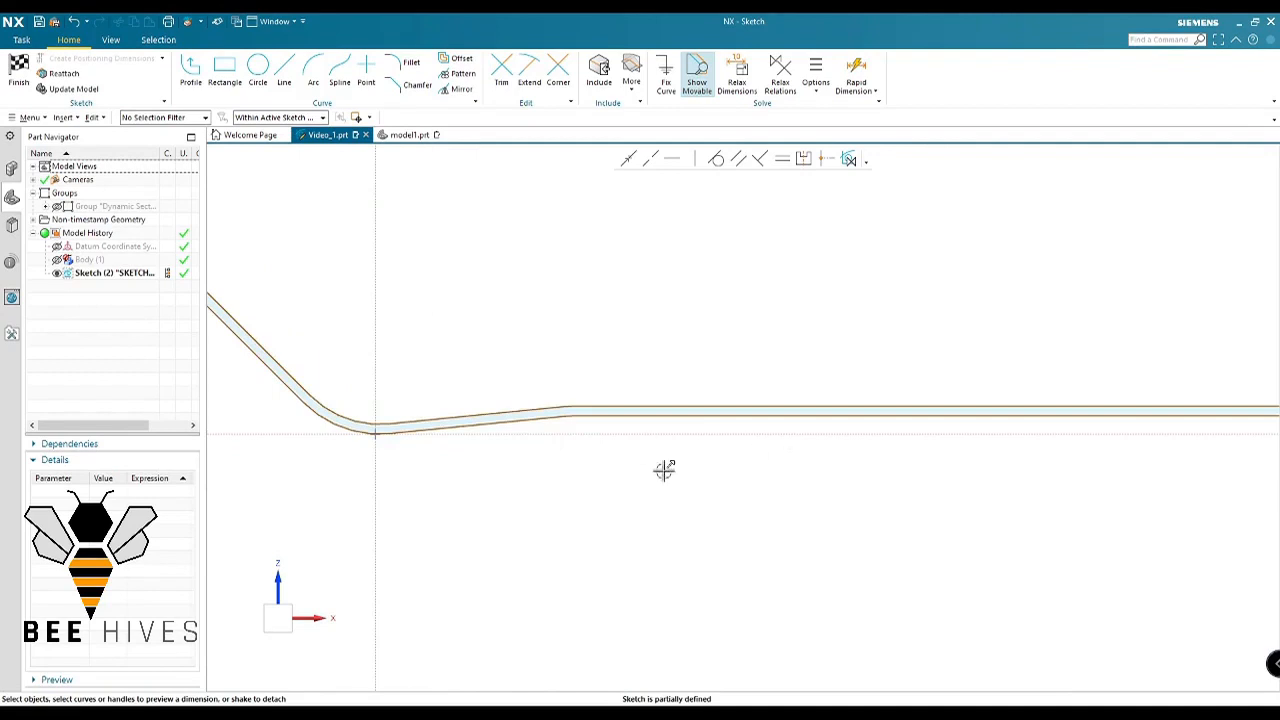
pyautogui.scroll(-1, 665, 466)
pyautogui.scroll(-2, 670, 468)
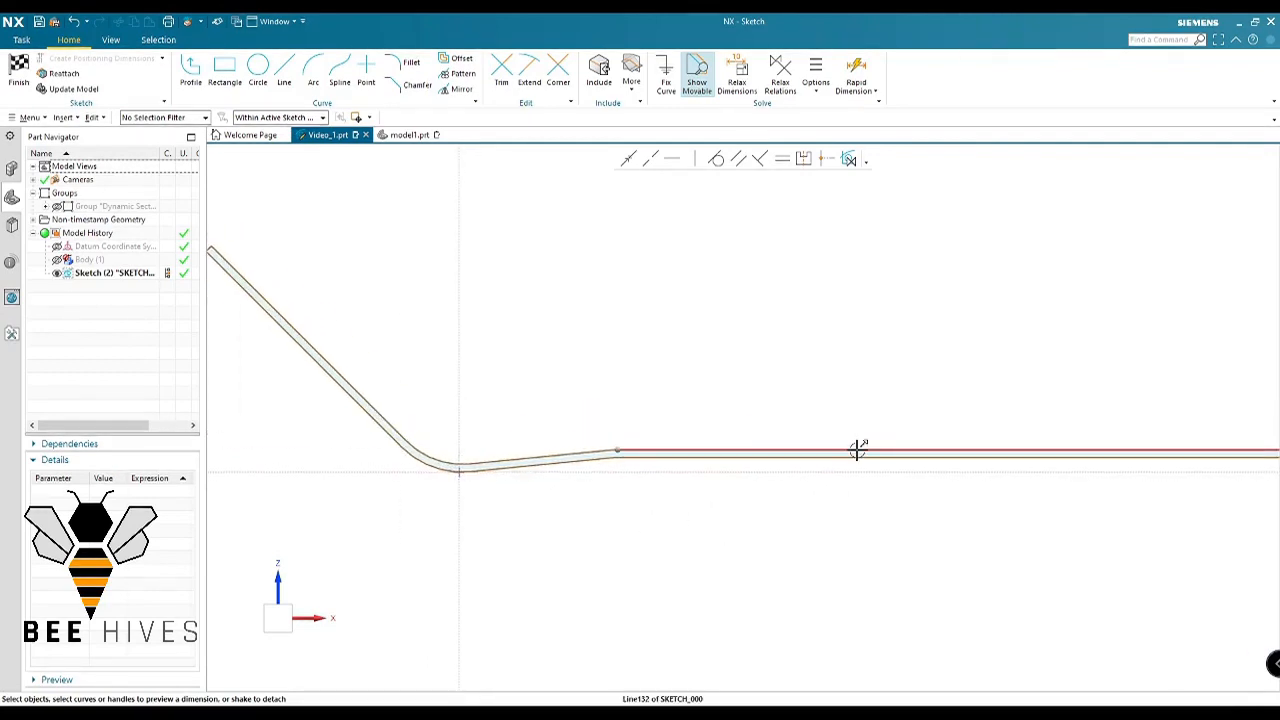
pyautogui.moveTo(858, 449); pyautogui.dragTo(854, 434)
pyautogui.scroll(-2, 674, 455)
pyautogui.click(637, 440)
pyautogui.scroll(1, 638, 440)
pyautogui.moveTo(761, 421); pyautogui.dragTo(717, 352)
pyautogui.scroll(-1, 680, 400)
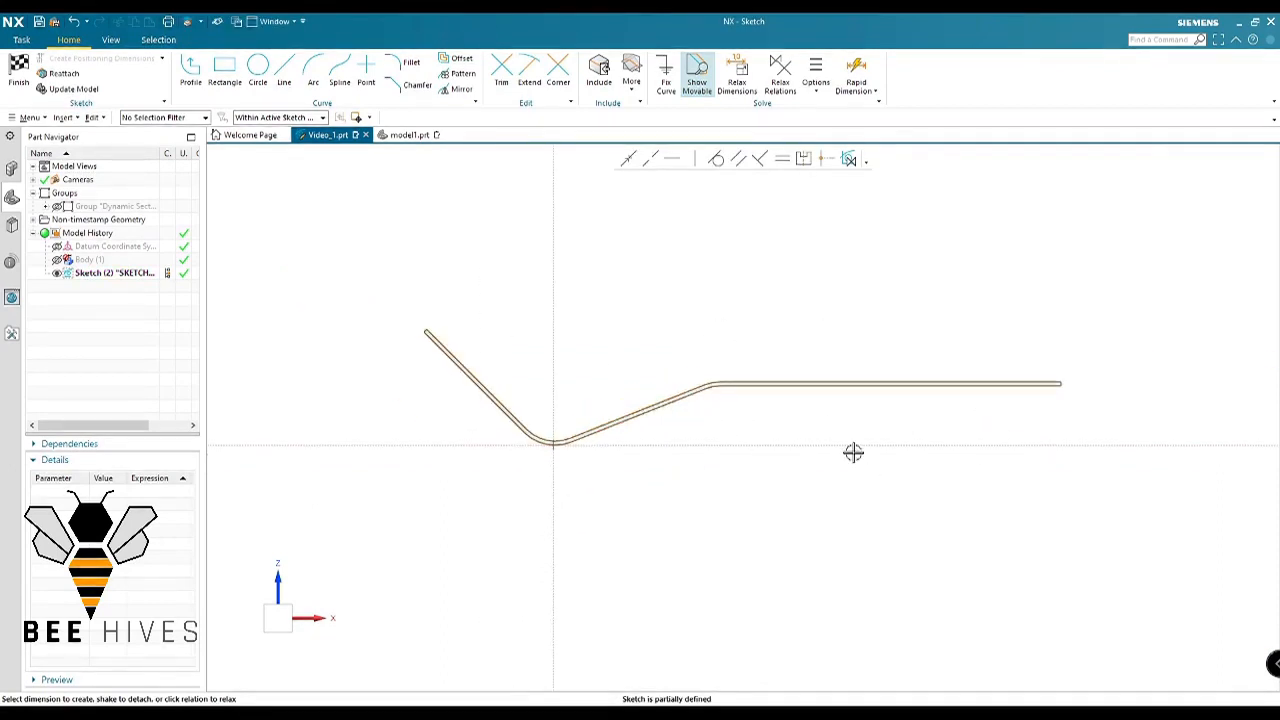
# Move the profile's lower bend arc upward, off the horizontal sketch axis
pyautogui.scroll(2, 723, 387)
pyautogui.scroll(-1, 723, 387)
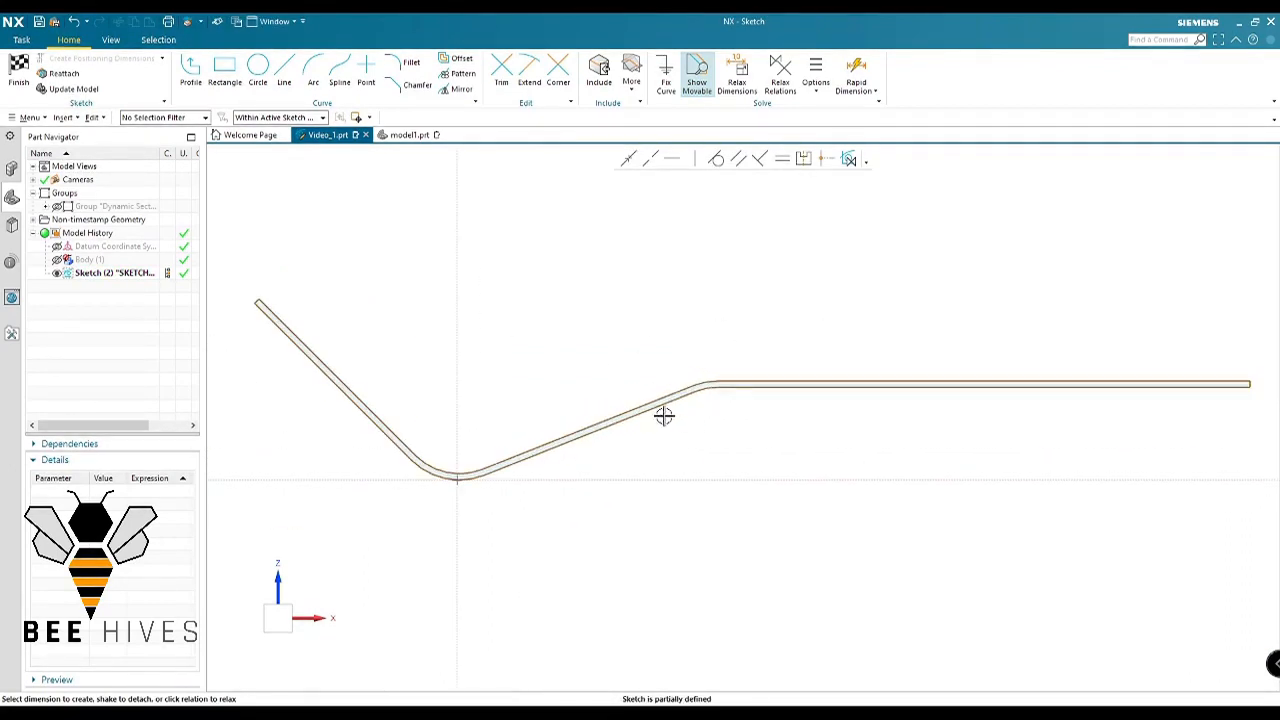
pyautogui.keyDown('shift'); pyautogui.moveTo(608, 482); pyautogui.dragTo(729, 483, button='middle'); pyautogui.keyUp('shift')
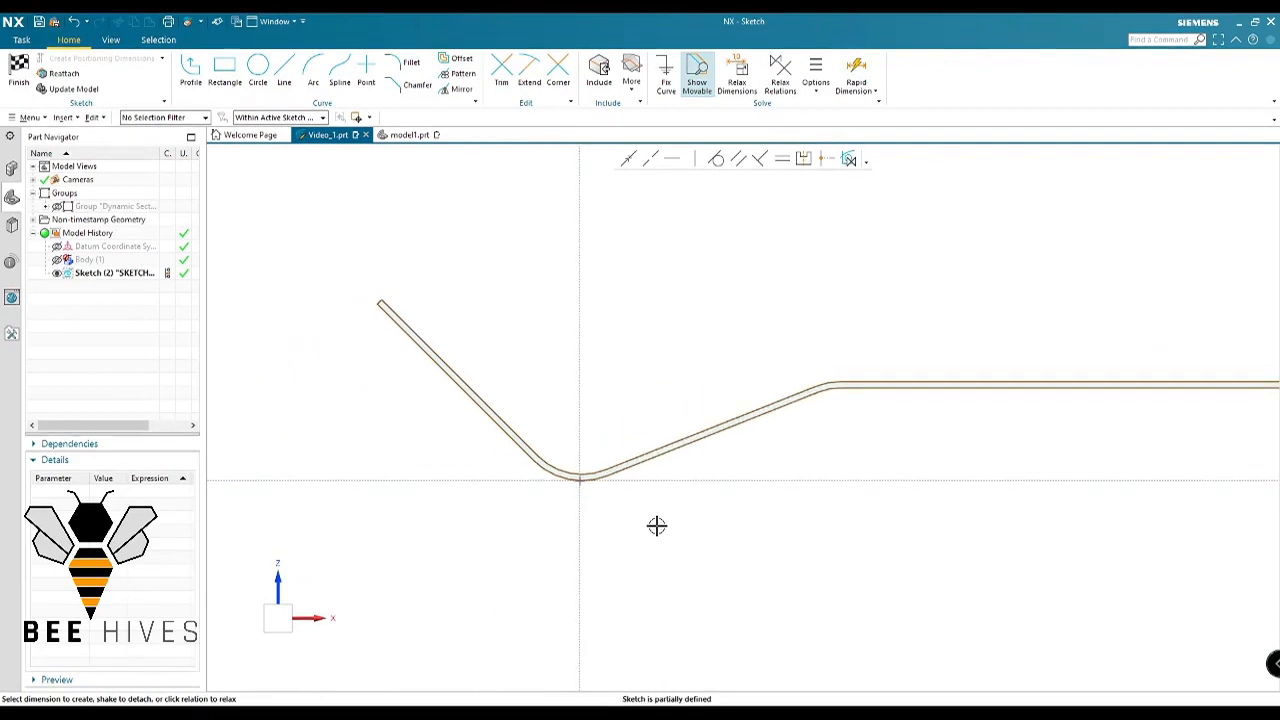
pyautogui.moveTo(885, 494)
pyautogui.keyDown('shift'); pyautogui.mouseDown(button='middle')
pyautogui.moveTo(783, 500)
pyautogui.moveTo(714, 477)
pyautogui.moveTo(745, 433)
pyautogui.mouseUp(button='middle'); pyautogui.keyUp('shift')
pyautogui.scroll(-1, 679, 458)
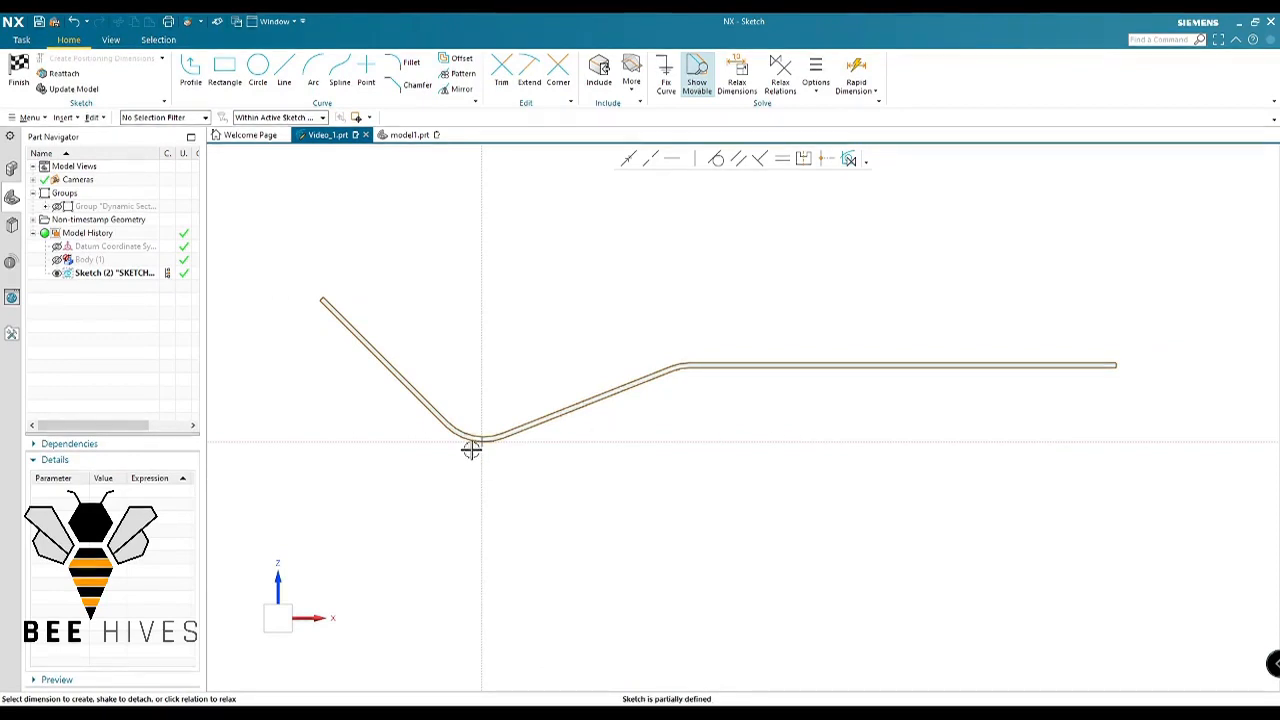
pyautogui.scroll(4, 508, 455)
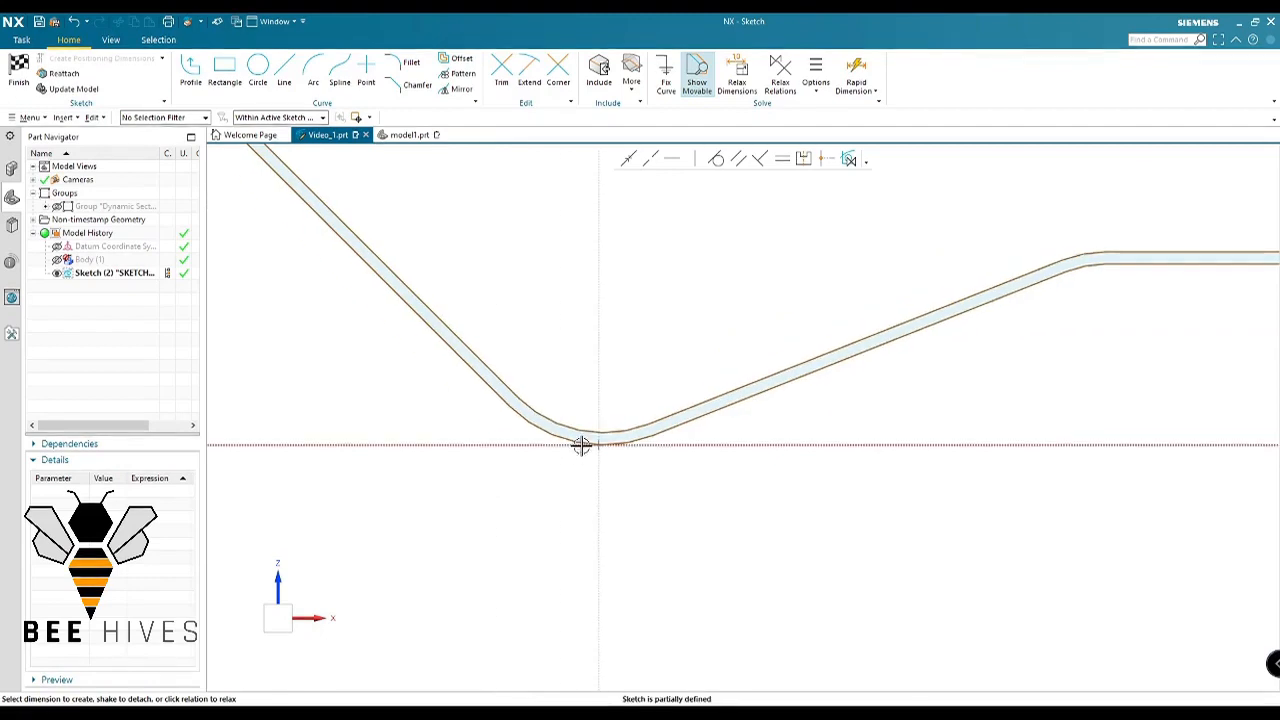
pyautogui.moveTo(584, 440)
pyautogui.mouseDown()
pyautogui.moveTo(597, 371)
pyautogui.moveTo(591, 417)
pyautogui.moveTo(600, 381)
pyautogui.mouseUp()
pyautogui.scroll(-2, 566, 426)
pyautogui.keyDown('shift'); pyautogui.moveTo(989, 460); pyautogui.dragTo(794, 460, button='middle'); pyautogui.keyUp('shift')
pyautogui.scroll(-2, 794, 460)
pyautogui.keyDown('shift'); pyautogui.moveTo(941, 454); pyautogui.dragTo(832, 441, button='middle'); pyautogui.keyUp('shift')
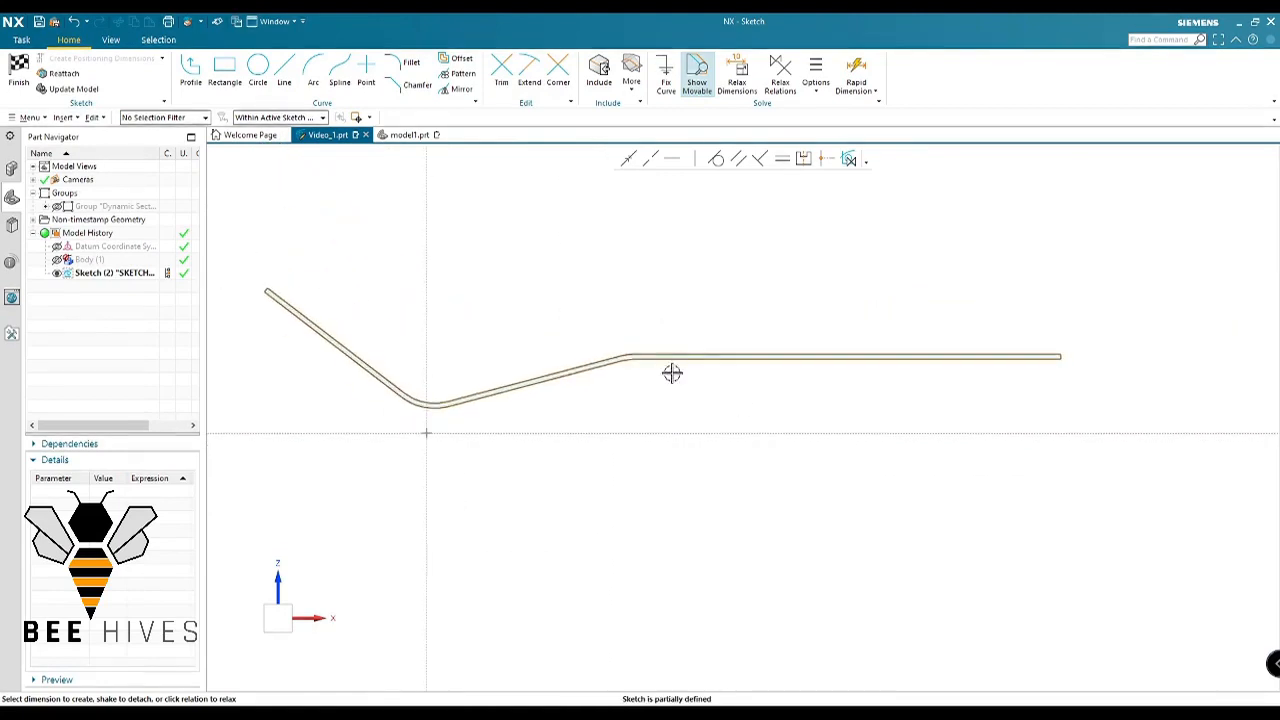
# Lower the profile's long horizontal segment toward the bend and finish the sketch
pyautogui.moveTo(709, 363)
pyautogui.mouseDown()
pyautogui.moveTo(712, 390)
pyautogui.moveTo(531, 397)
pyautogui.mouseUp()
pyautogui.keyDown('shift'); pyautogui.moveTo(911, 451); pyautogui.dragTo(945, 472, button='middle'); pyautogui.keyUp('shift')
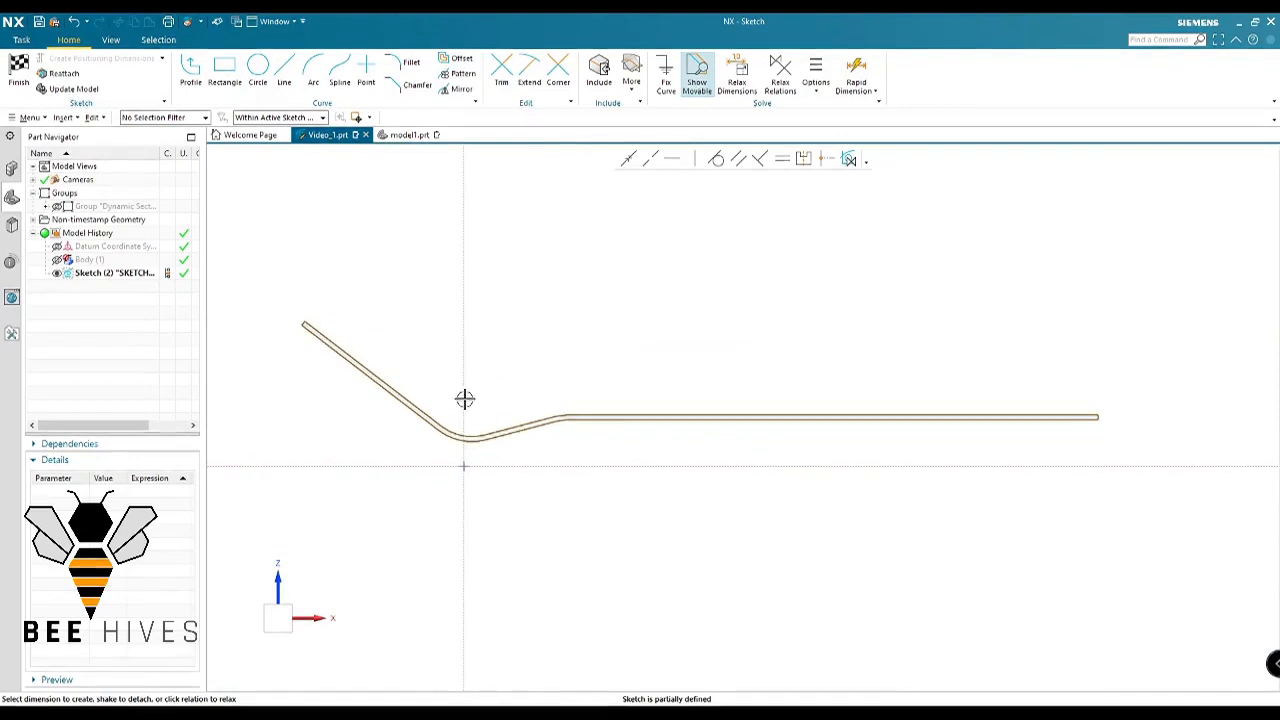
pyautogui.rightClick(617, 268)
pyautogui.click(695, 275)
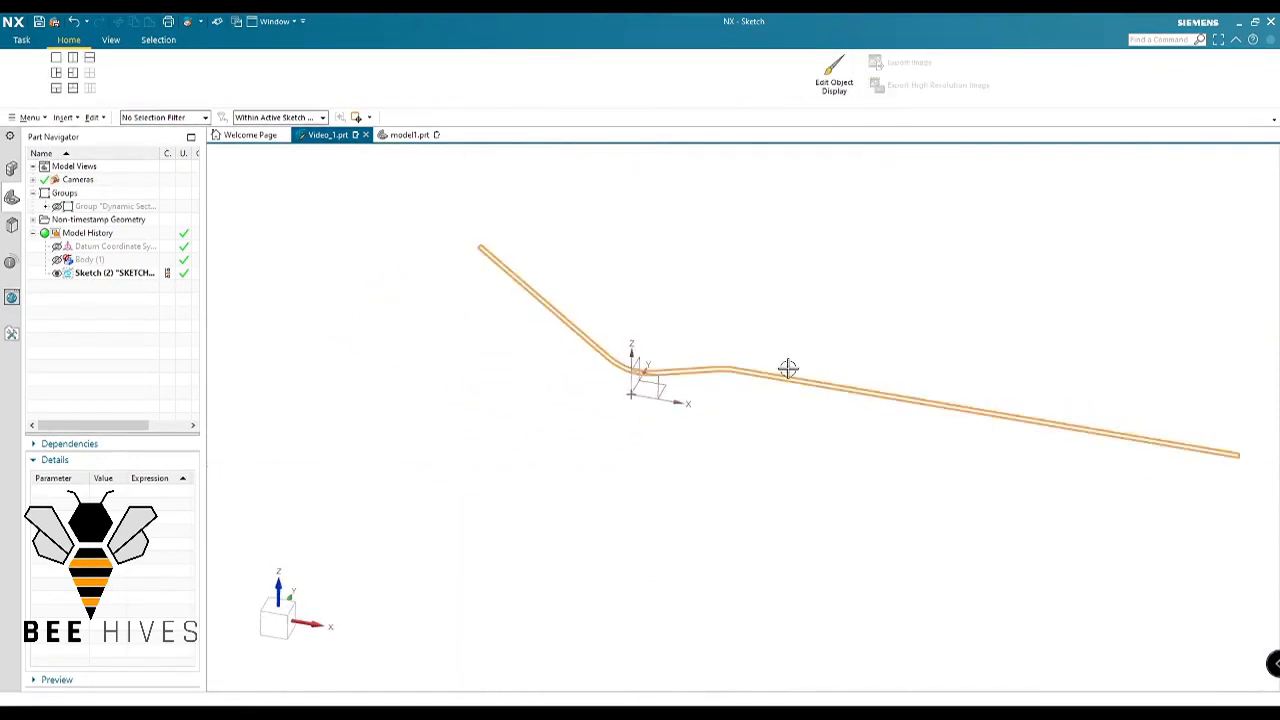
pyautogui.keyDown('shift'); pyautogui.moveTo(863, 513); pyautogui.dragTo(754, 514, button='middle'); pyautogui.keyUp('shift')
pyautogui.press('Escape')
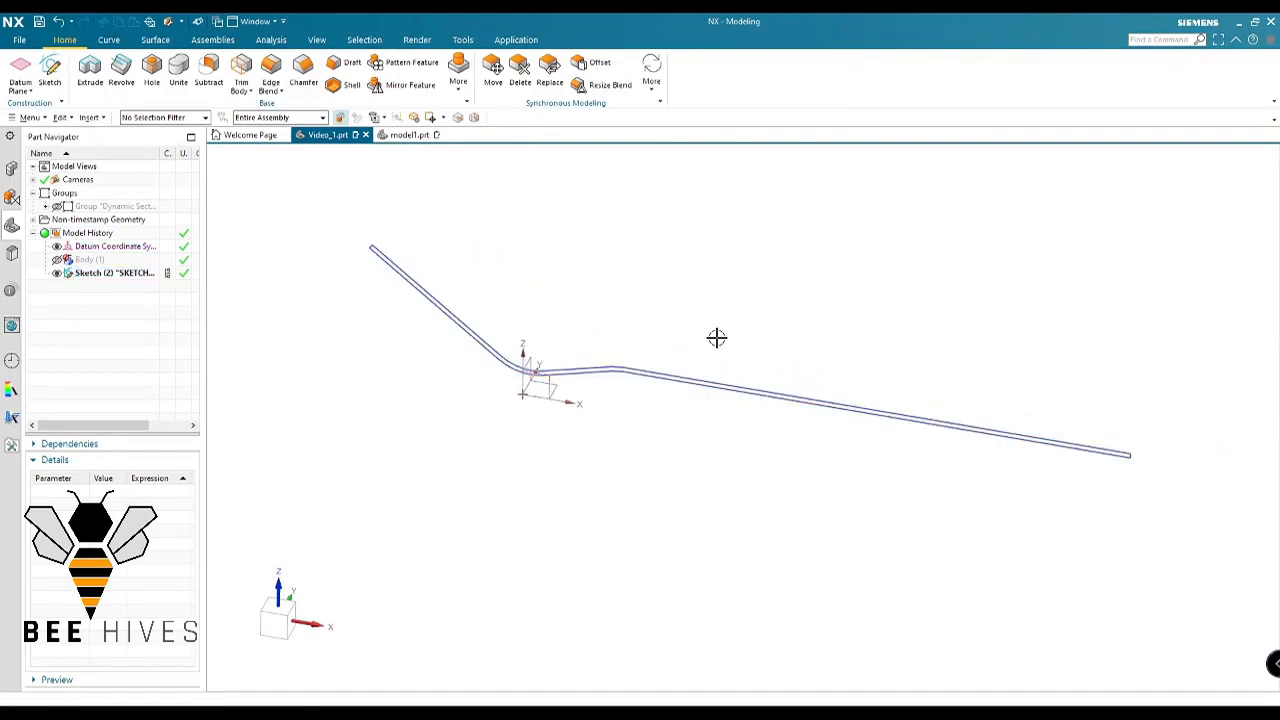
# Extrude the bent profile region as a solid with Symmetric Value limits and a total width of about 1400 mm
pyautogui.press('x')
pyautogui.scroll(2, 651, 386)
pyautogui.click(651, 391)
pyautogui.scroll(-3, 680, 348)
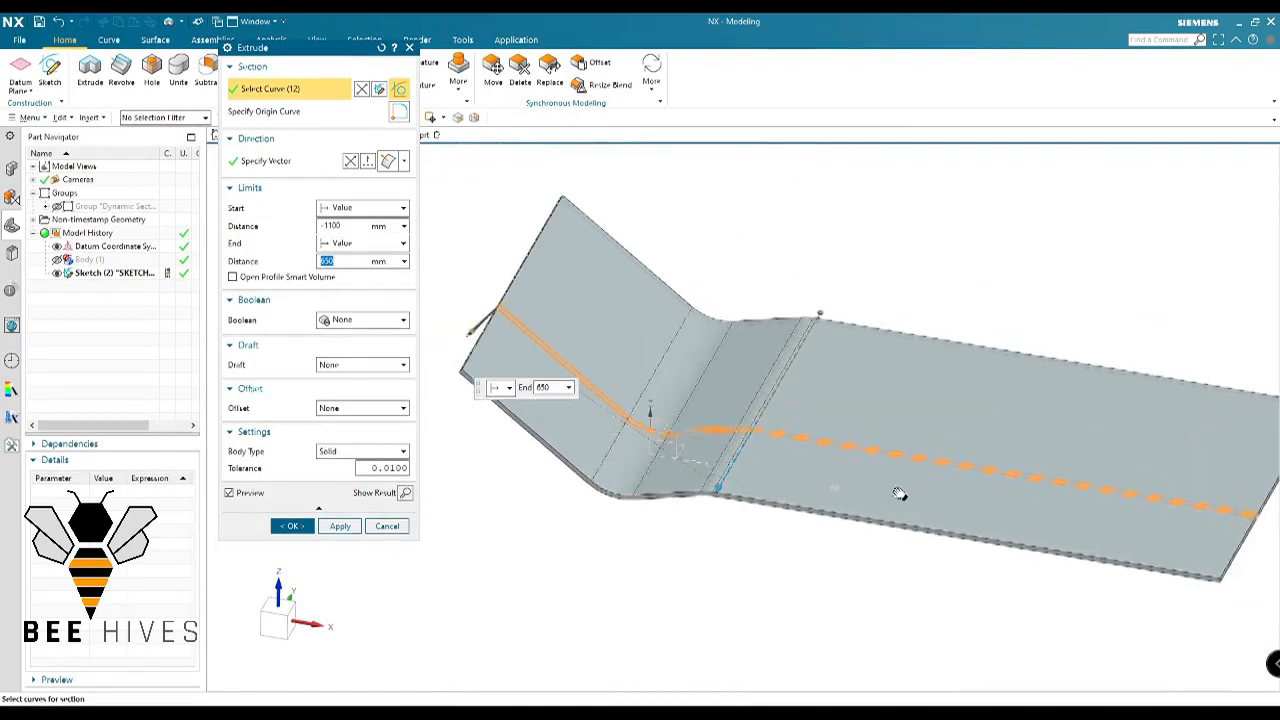
pyautogui.click(362, 207)
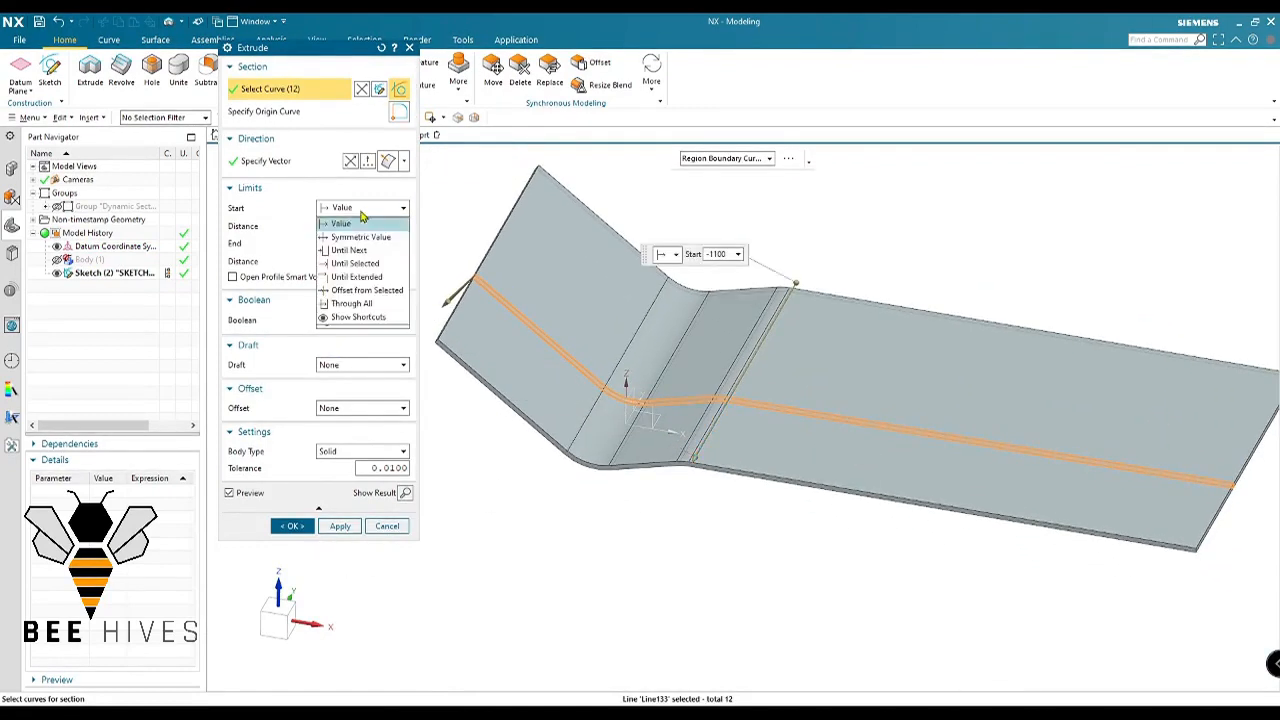
pyautogui.click(355, 237)
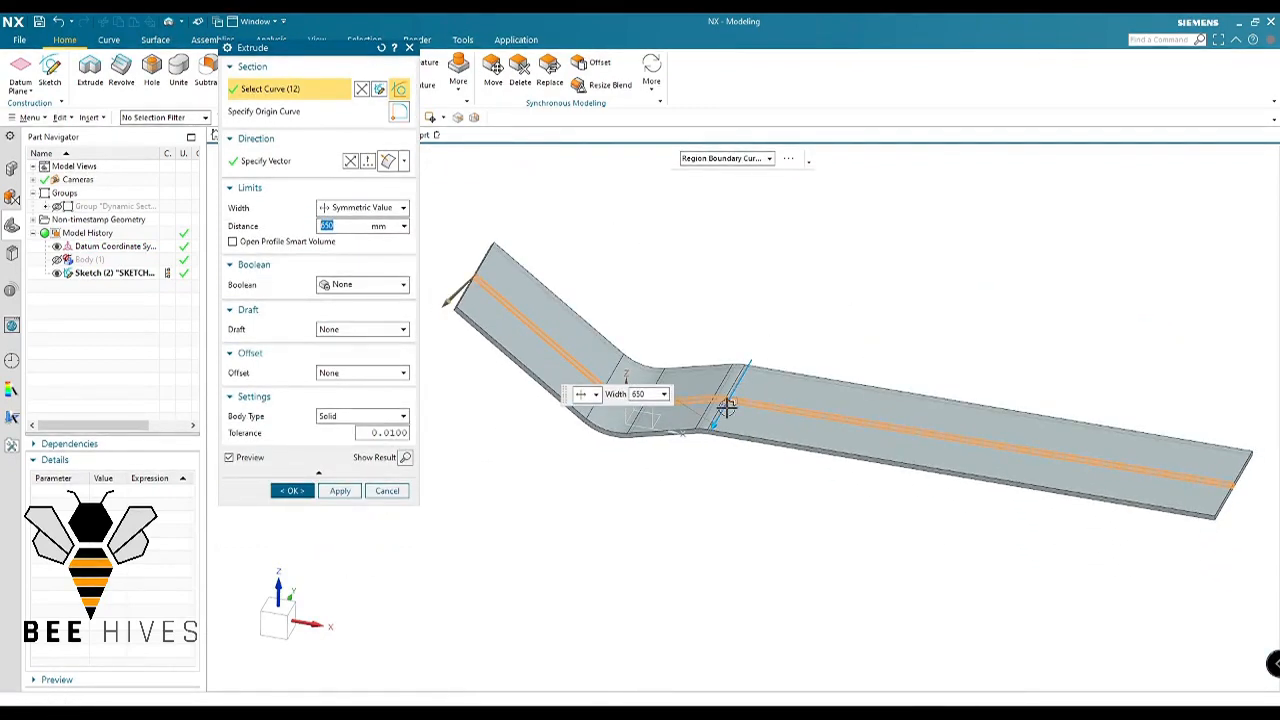
pyautogui.moveTo(716, 424); pyautogui.dragTo(701, 470)
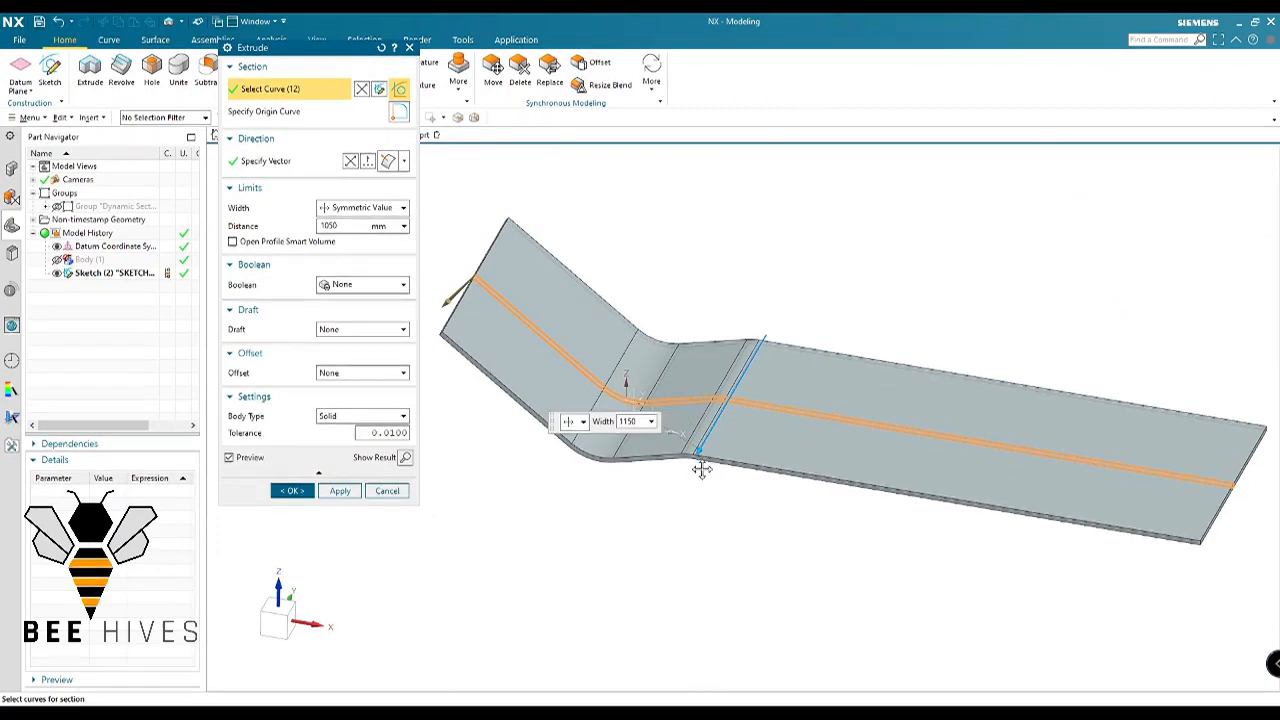
pyautogui.click(293, 490)
pyautogui.moveTo(737, 529); pyautogui.dragTo(709, 494, button='middle')
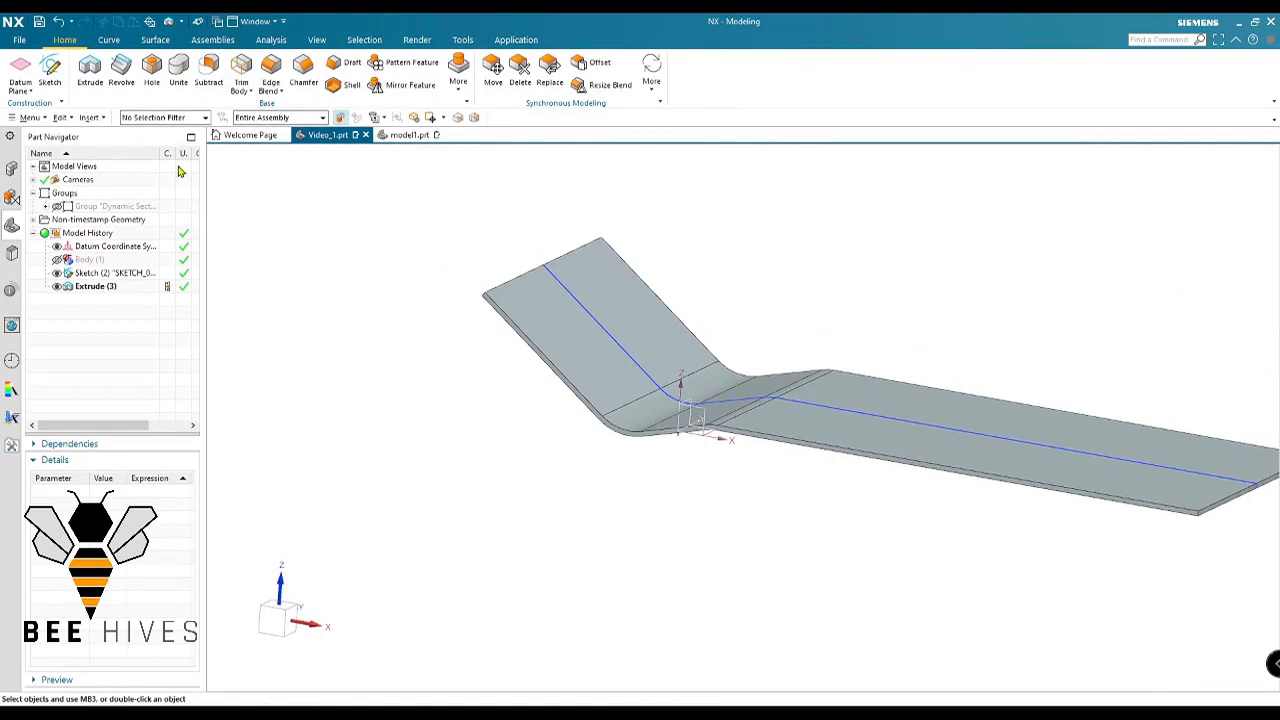
# Create a new sketch on the XY plane of the datum coordinate system
pyautogui.click(57, 87)
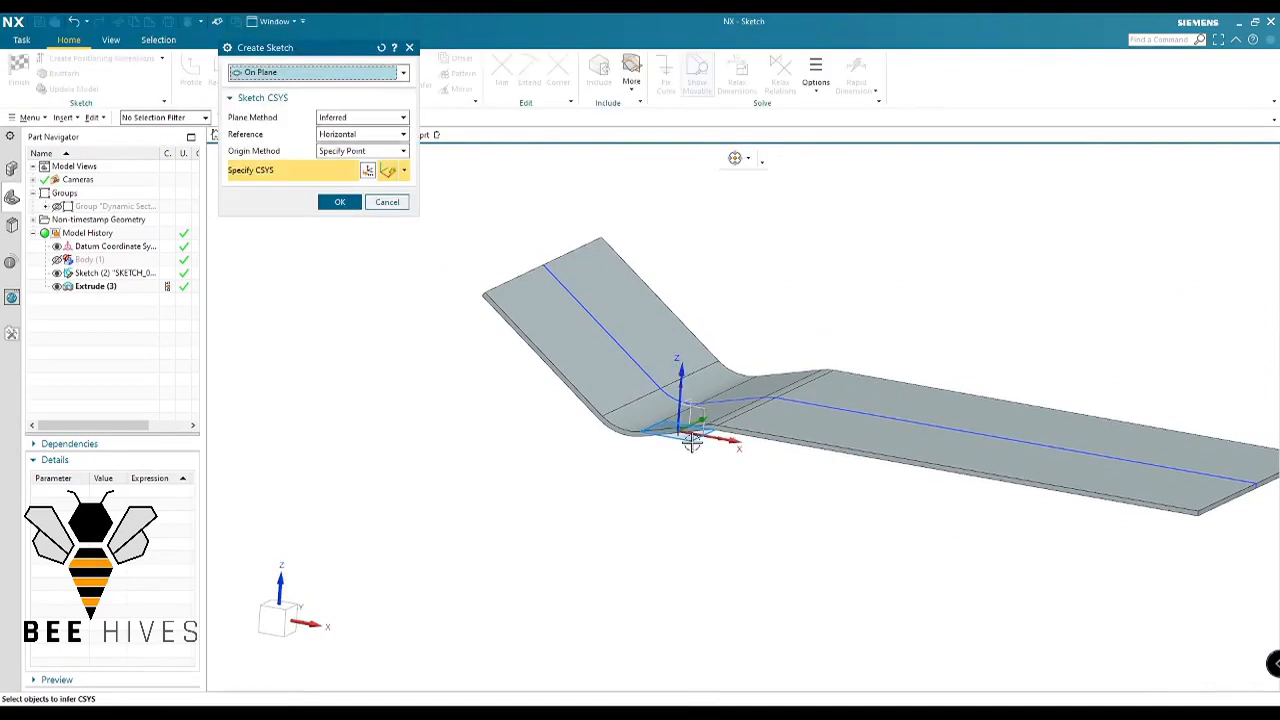
pyautogui.moveTo(708, 432); pyautogui.dragTo(687, 520, button='middle')
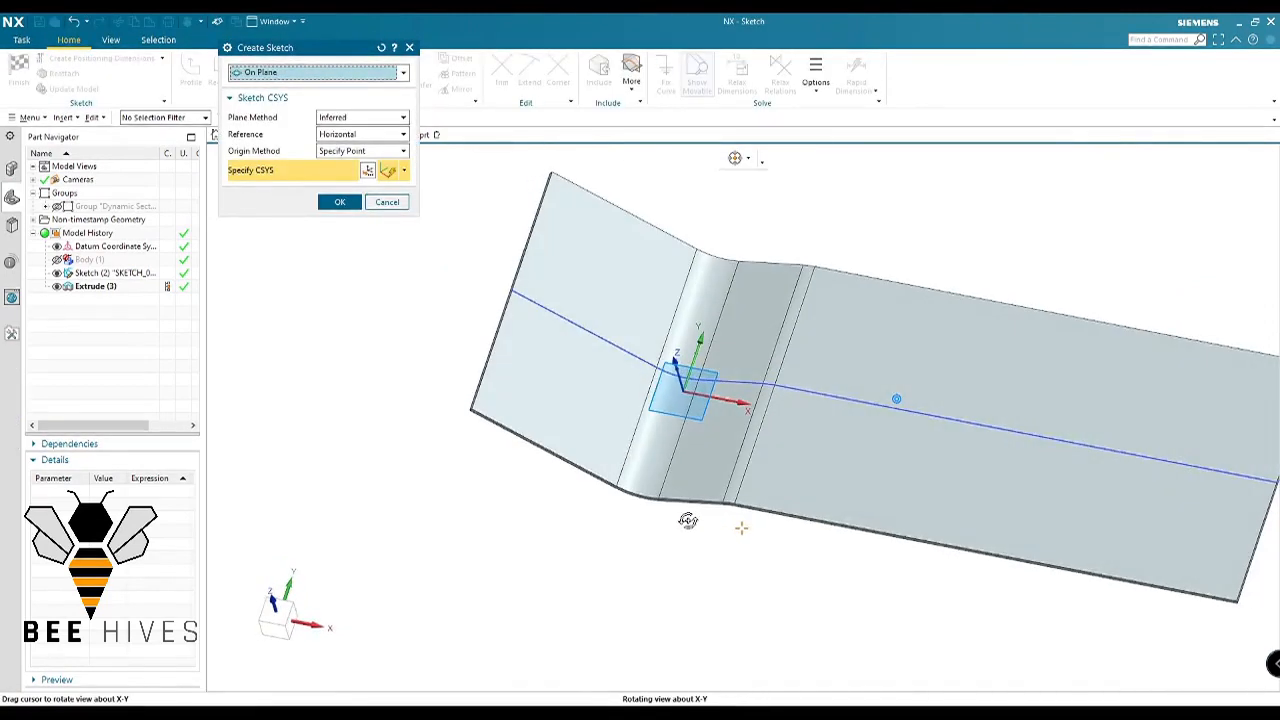
pyautogui.moveTo(693, 451); pyautogui.dragTo(709, 366, button='middle')
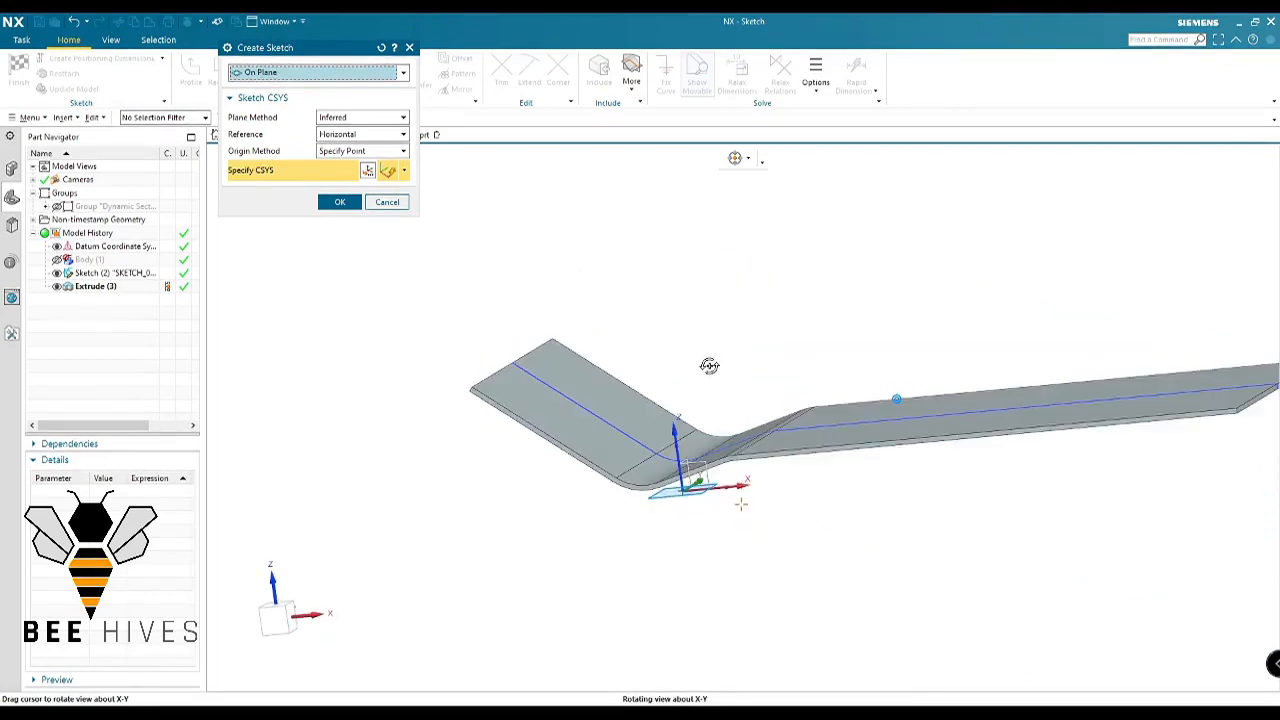
pyautogui.click(716, 484)
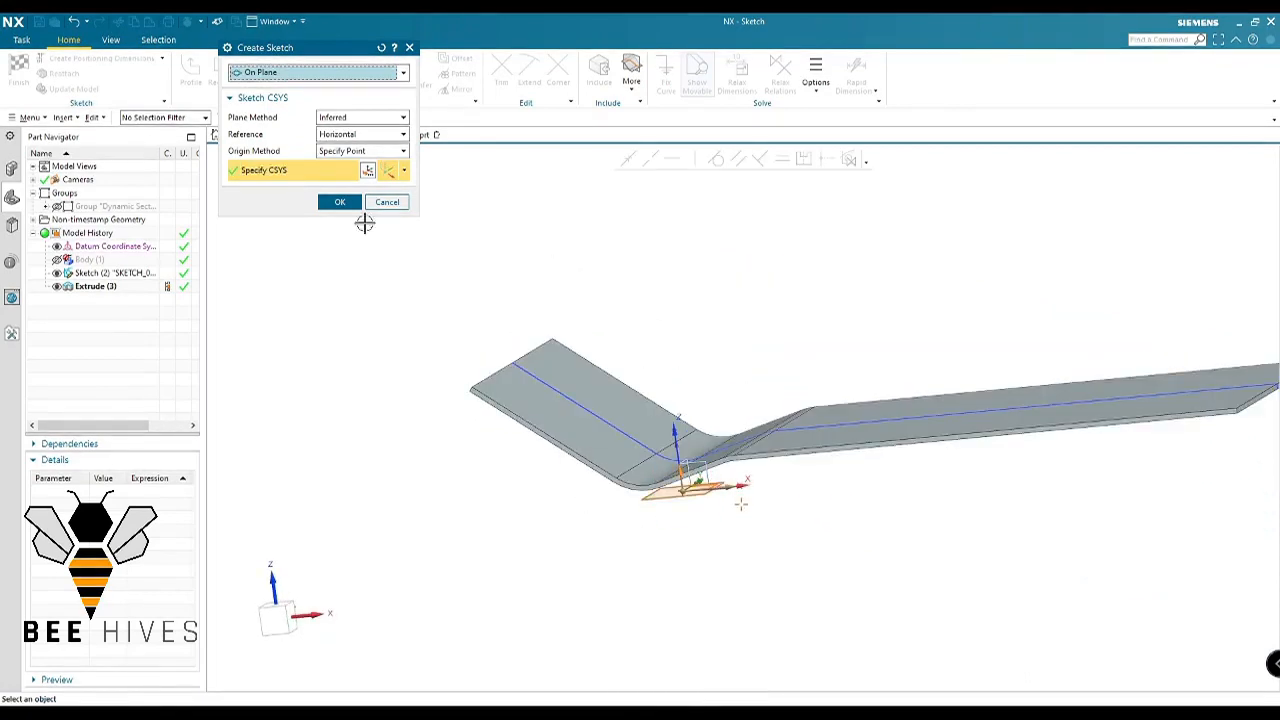
pyautogui.click(340, 203)
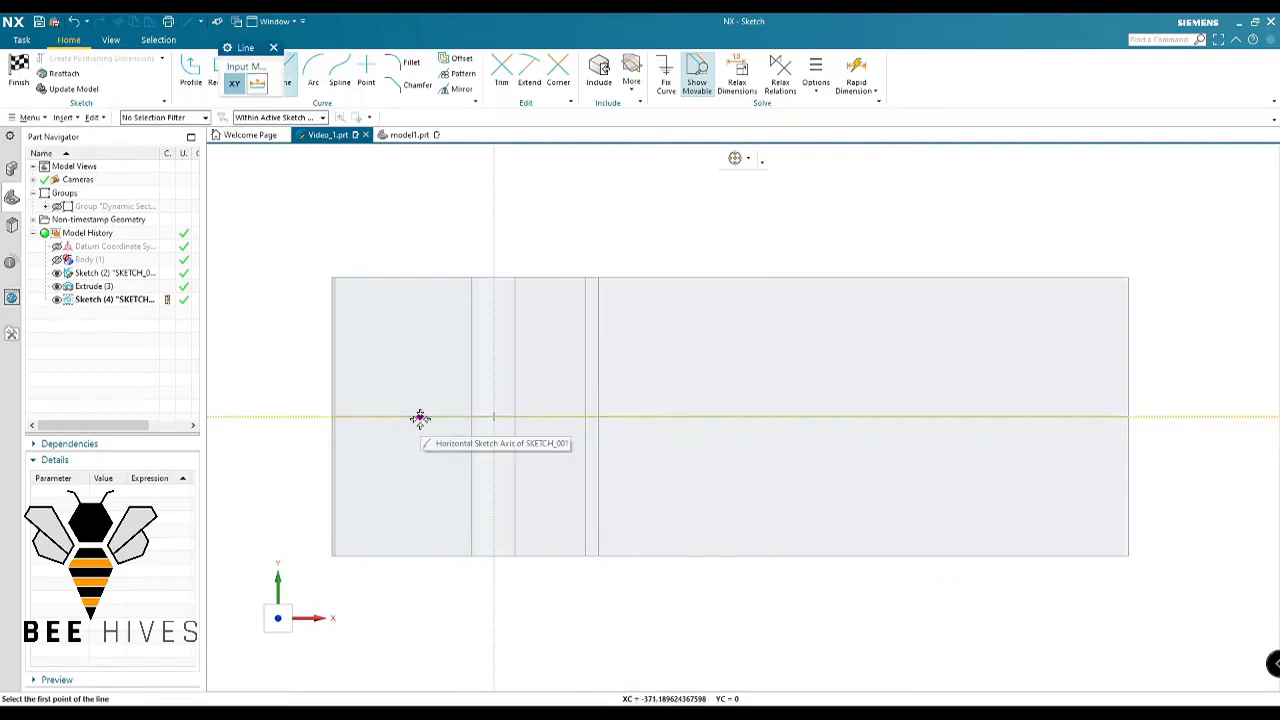
# Sketch a line about 3200 mm long on the horizontal sketch axis across the plate and finish the sketch
pyautogui.click(419, 417)
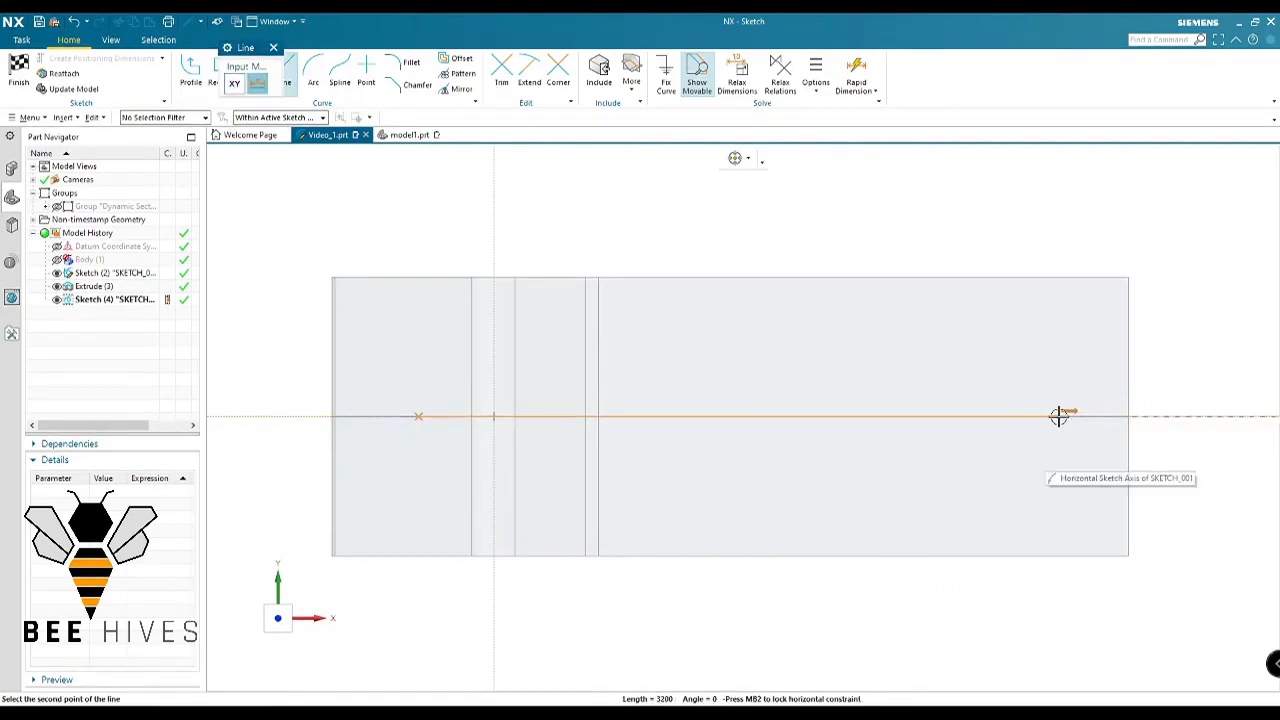
pyautogui.click(1057, 417)
pyautogui.rightClick(829, 224)
pyautogui.click(860, 232)
# Set up an Extrude of the sketched line, using Single Curve selection, upward through the plate to a 540 mm end distance
pyautogui.moveTo(777, 464)
pyautogui.mouseDown(button='middle')
pyautogui.moveTo(851, 589)
pyautogui.moveTo(635, 485)
pyautogui.mouseUp(button='middle')
pyautogui.moveTo(739, 502); pyautogui.dragTo(700, 410, button='middle')
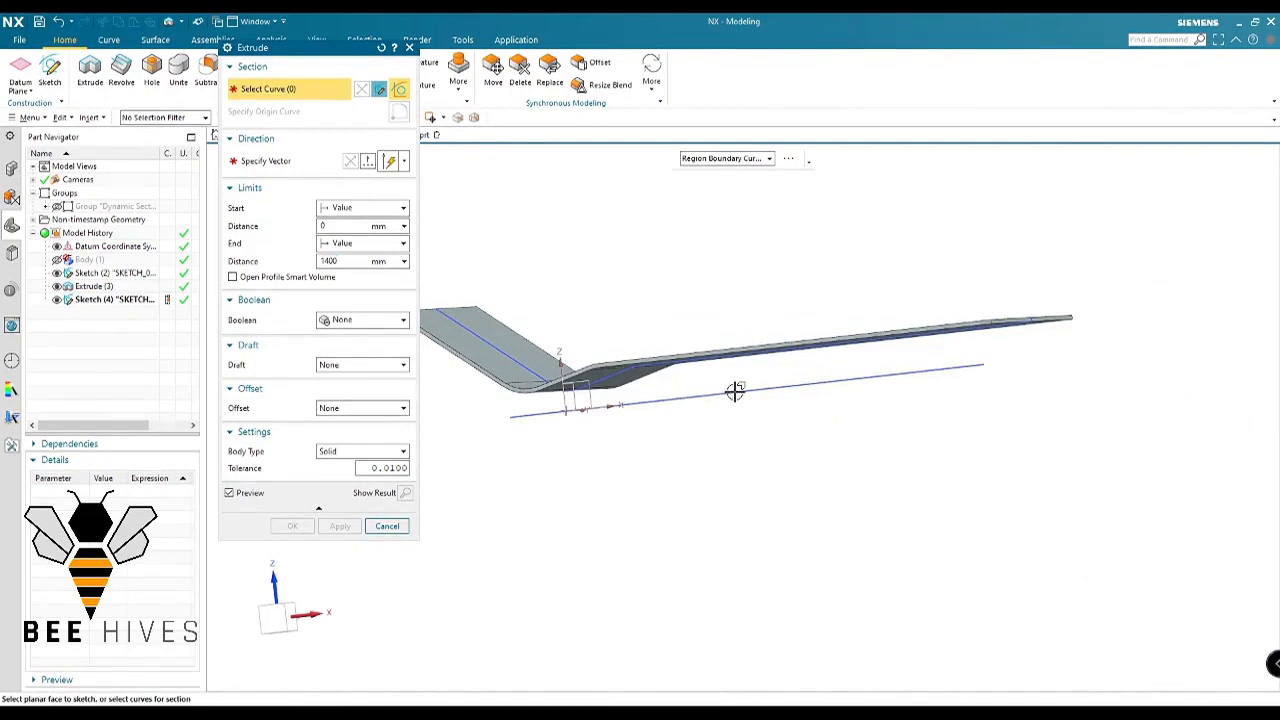
pyautogui.click(738, 160)
pyautogui.click(706, 175)
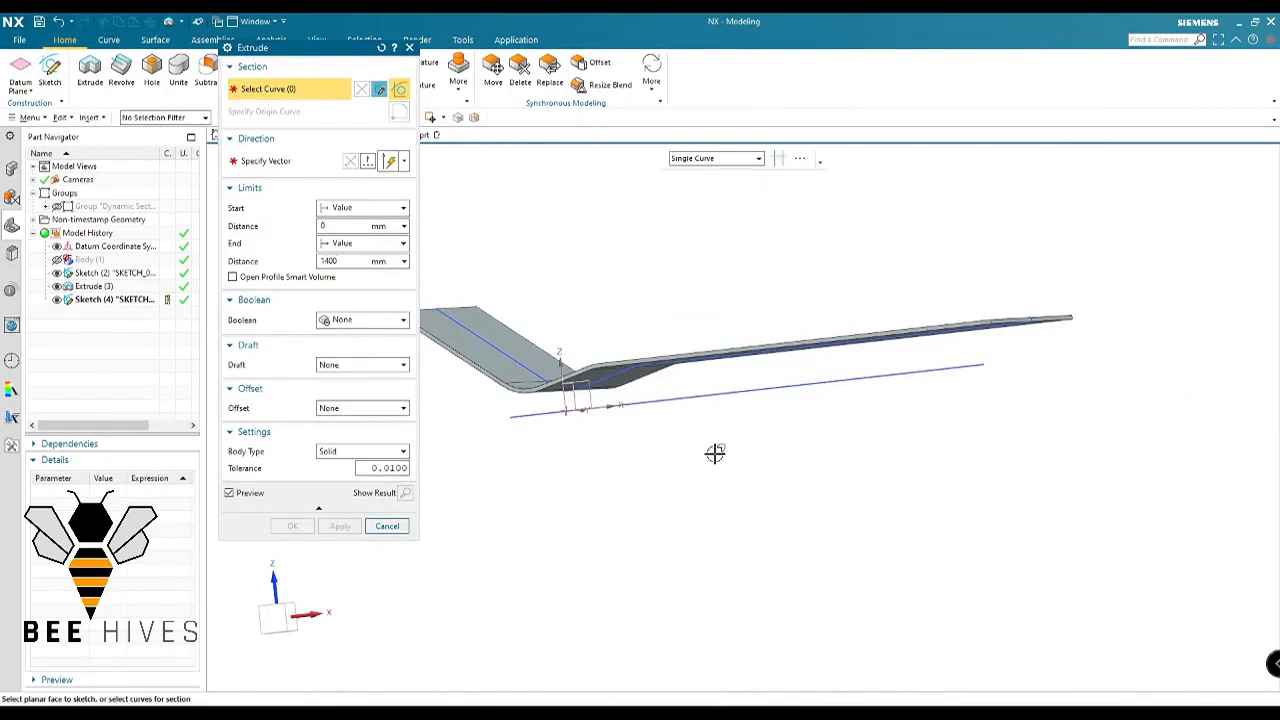
pyautogui.click(770, 389)
pyautogui.moveTo(688, 523); pyautogui.dragTo(751, 491, button='middle')
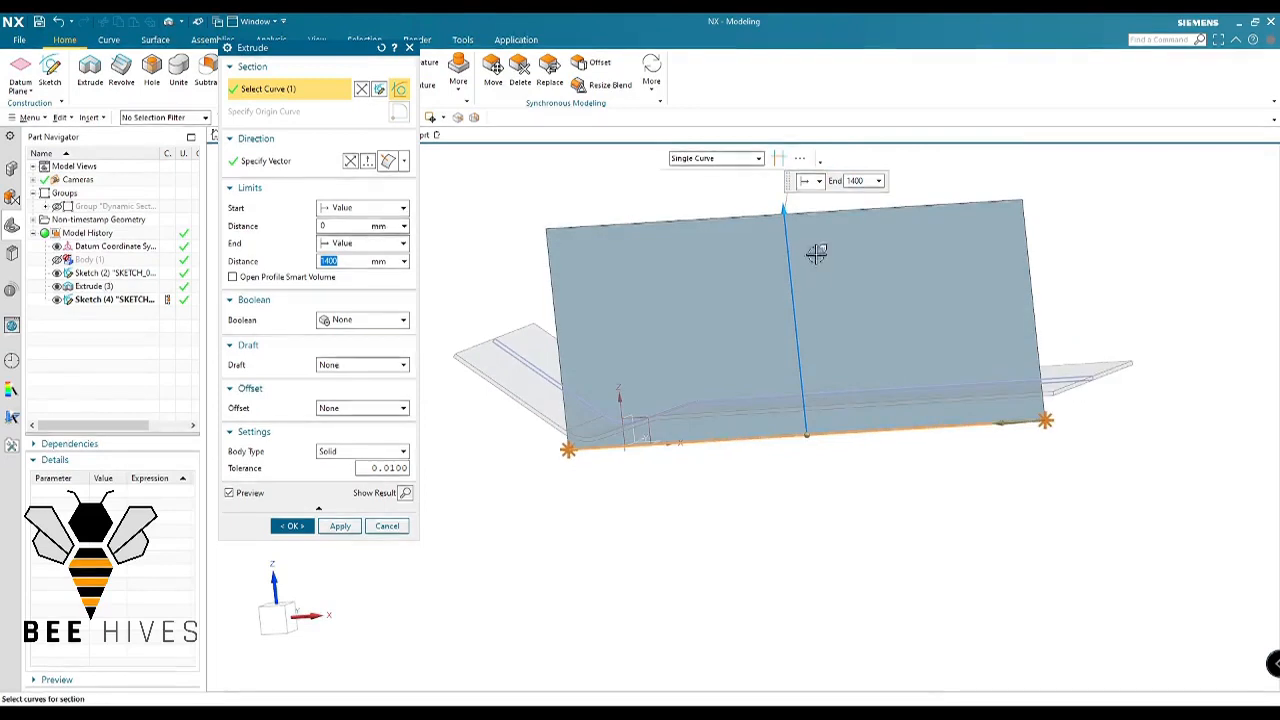
pyautogui.moveTo(792, 214); pyautogui.dragTo(788, 383)
pyautogui.moveTo(788, 383); pyautogui.dragTo(779, 418, button='middle')
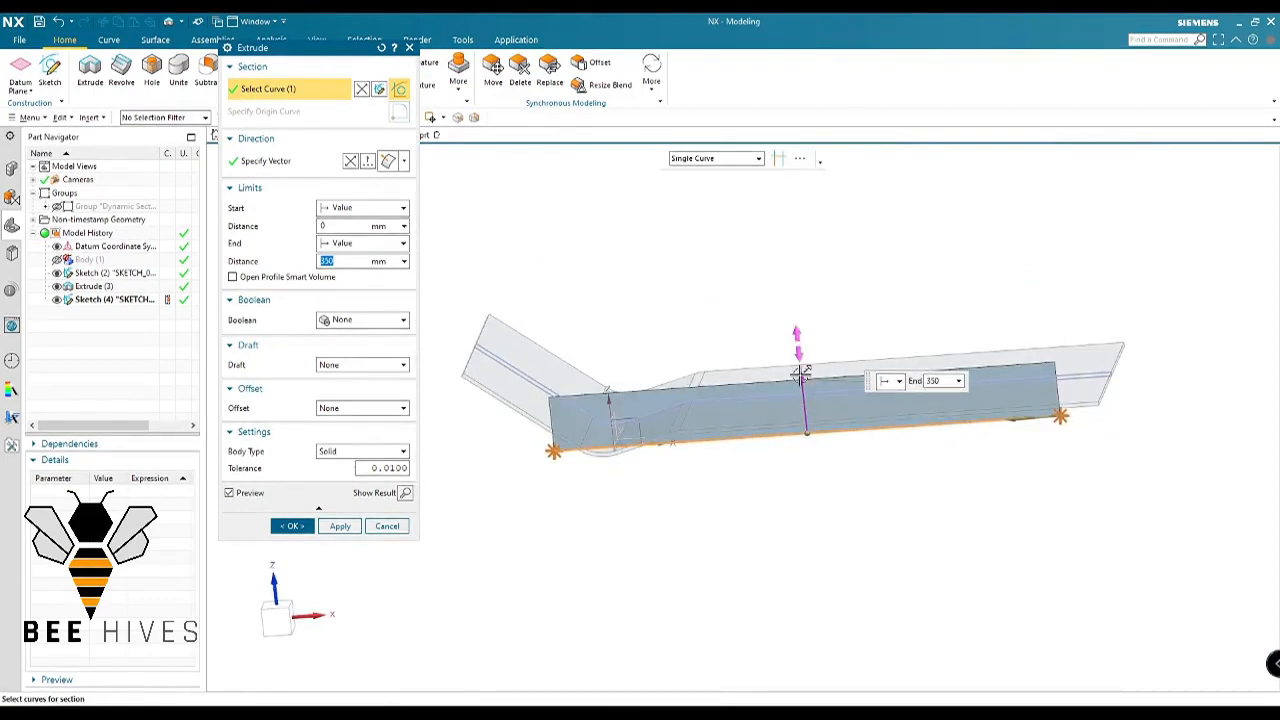
pyautogui.moveTo(795, 377); pyautogui.dragTo(797, 344)
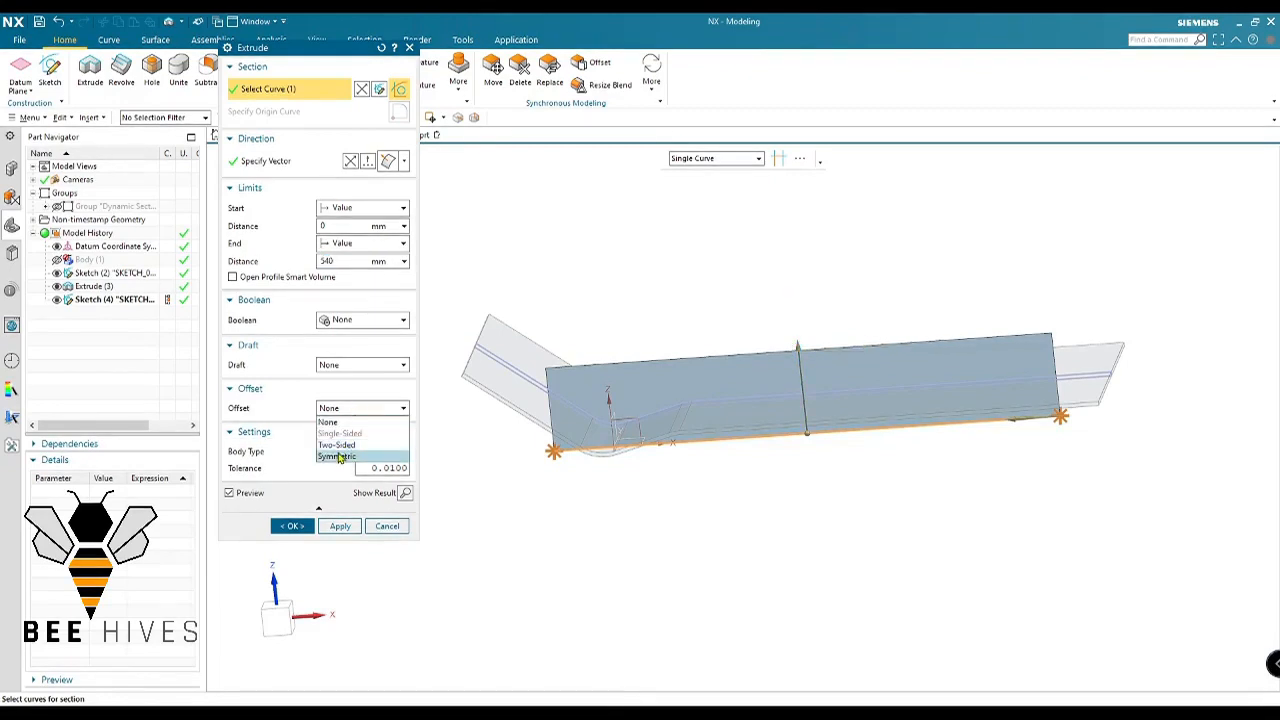
# Give the line's extrusion a Symmetric offset of 400 mm and create the solid block
pyautogui.click(340, 457)
pyautogui.moveTo(743, 443); pyautogui.dragTo(749, 474, button='middle')
pyautogui.moveTo(810, 383); pyautogui.dragTo(831, 327)
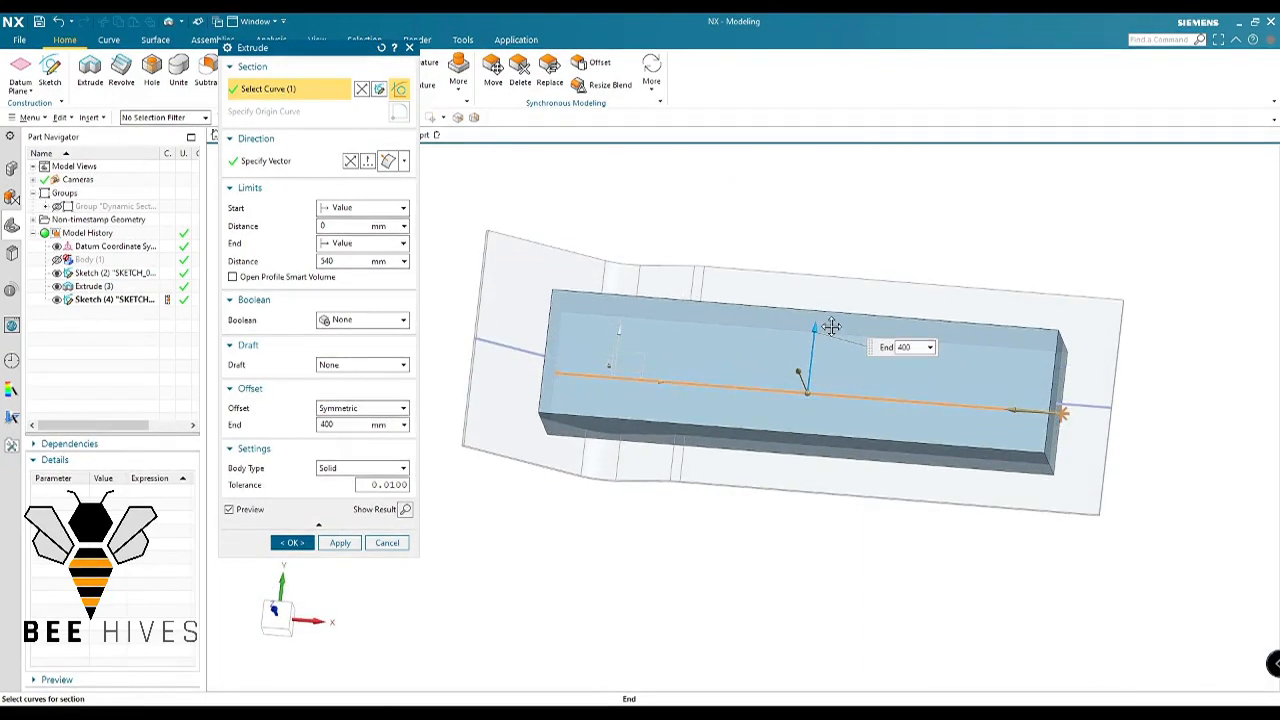
pyautogui.click(290, 542)
# Edit the block's line sketch, lengthen the line past the plate's raised bent end, and finish the sketch
pyautogui.moveTo(643, 540); pyautogui.dragTo(733, 480, button='middle')
pyautogui.doubleClick(90, 301)
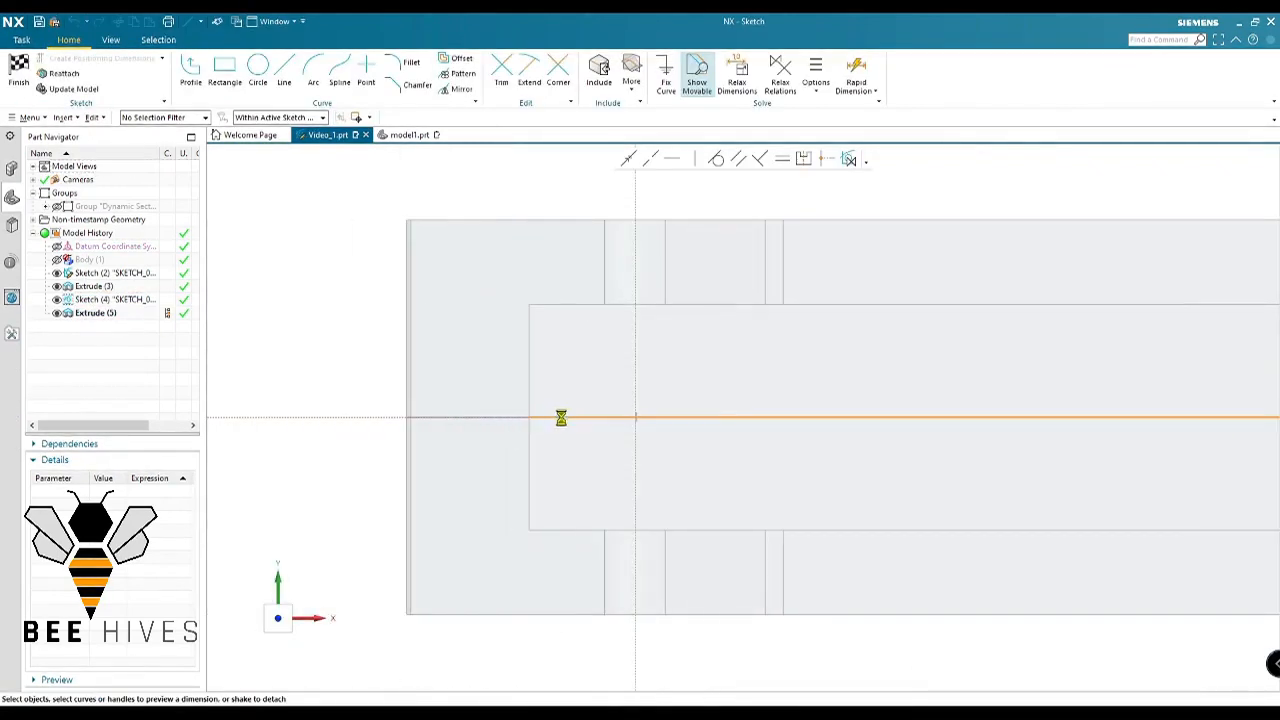
pyautogui.doubleClick(561, 417)
pyautogui.scroll(-3, 711, 457)
pyautogui.press('Escape')
pyautogui.click(634, 437)
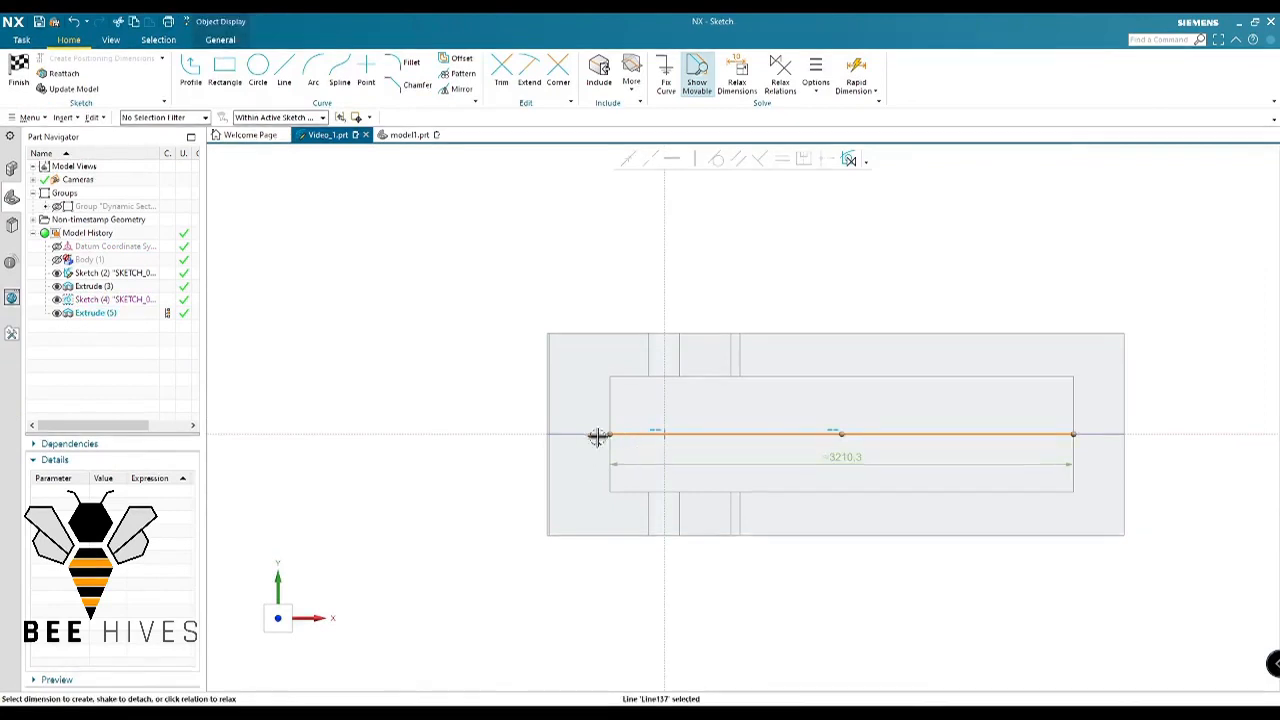
pyautogui.rightClick(463, 306)
pyautogui.click(500, 317)
# Chamfer the block's upper end edge on the flat side of the plate asymmetrically, with distances of 2550 mm and 300 mm
pyautogui.moveTo(842, 490)
pyautogui.mouseDown(button='middle')
pyautogui.moveTo(797, 523)
pyautogui.moveTo(800, 486)
pyautogui.mouseUp(button='middle')
pyautogui.scroll(1, 801, 486)
pyautogui.moveTo(873, 510)
pyautogui.keyDown('shift'); pyautogui.mouseDown(button='middle')
pyautogui.moveTo(829, 549)
pyautogui.moveTo(795, 546)
pyautogui.mouseUp(button='middle'); pyautogui.keyUp('shift')
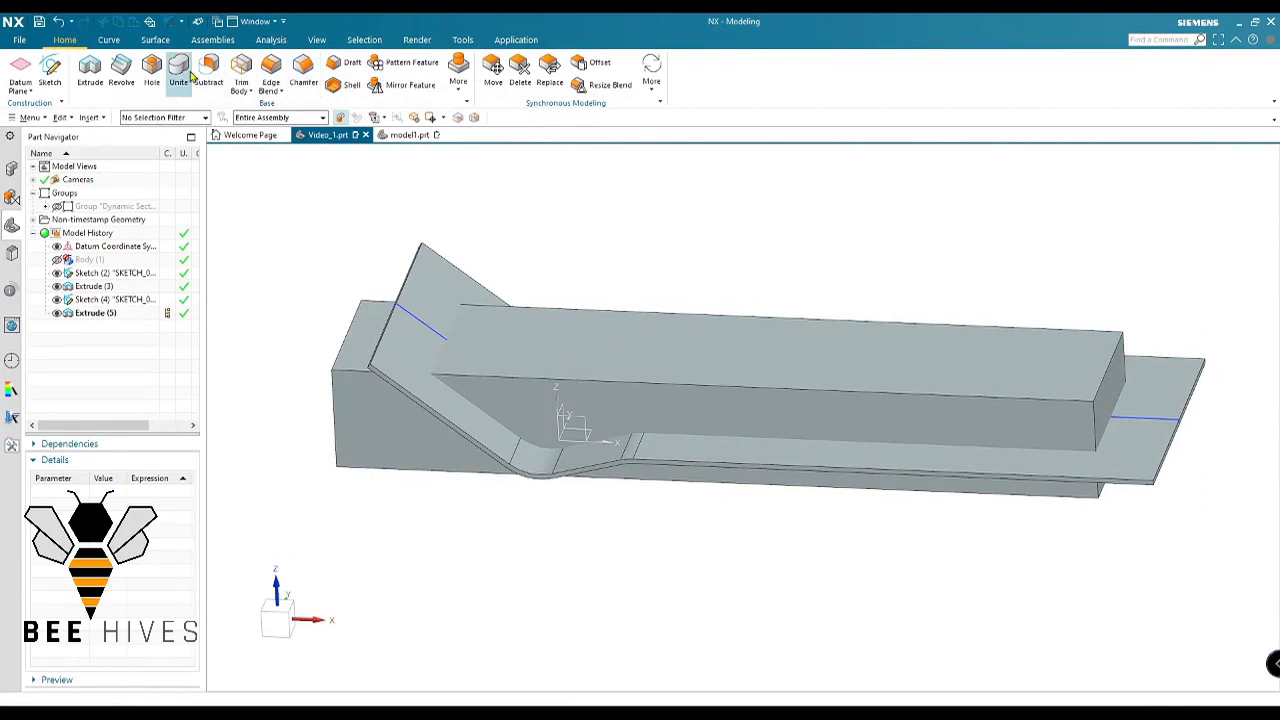
pyautogui.click(318, 84)
pyautogui.scroll(2, 1114, 391)
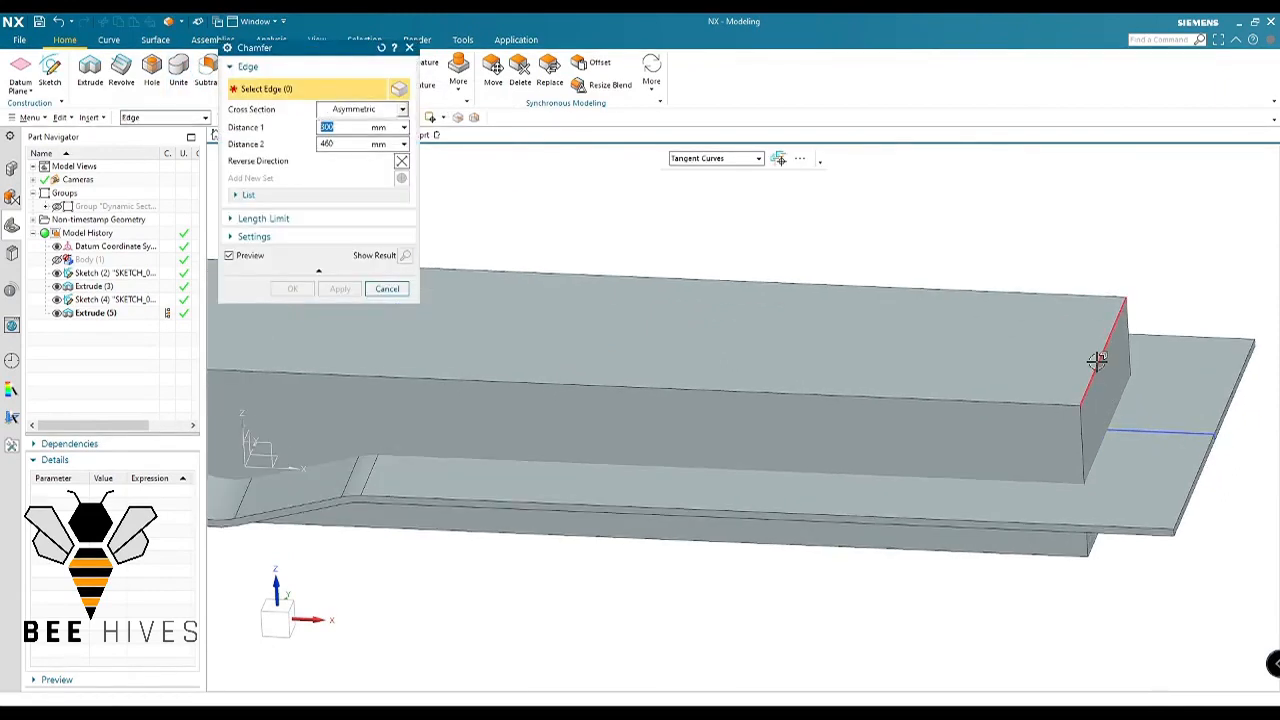
pyautogui.click(1097, 363)
pyautogui.scroll(-3, 1030, 405)
pyautogui.scroll(-1, 1041, 430)
pyautogui.moveTo(1061, 426); pyautogui.dragTo(1114, 462)
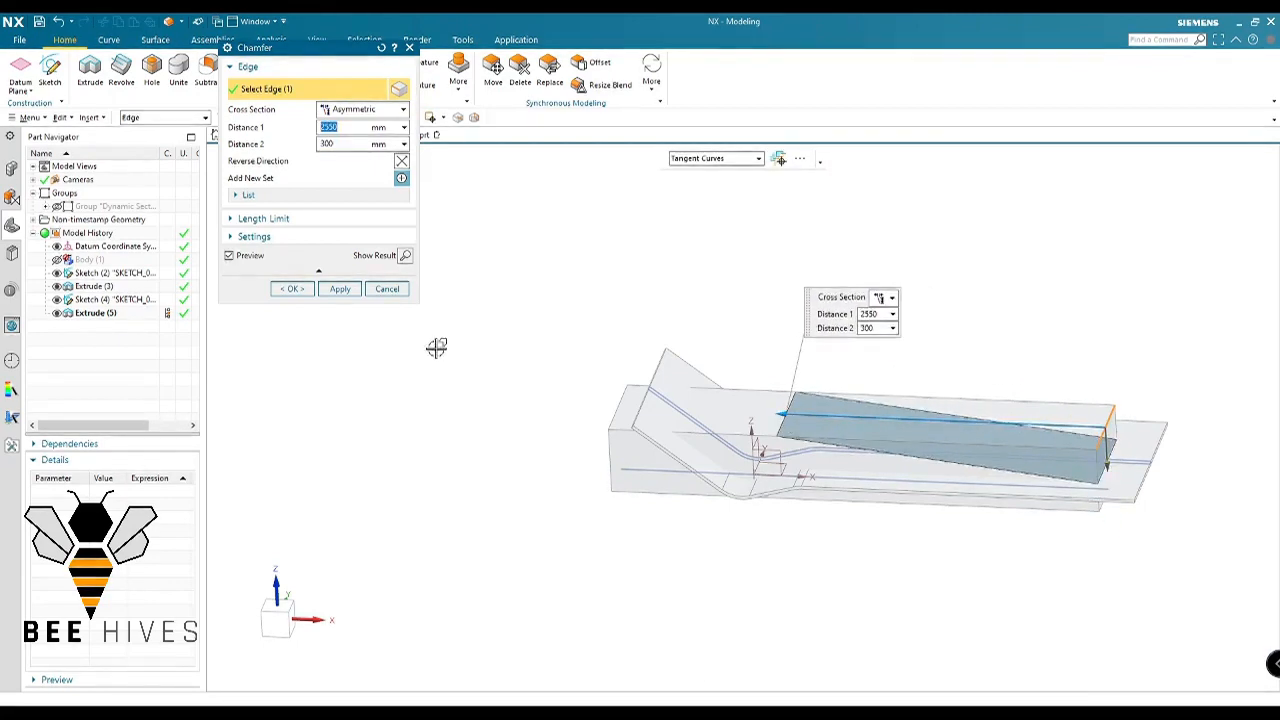
pyautogui.click(300, 289)
# Edge Blend the transverse edge where the long chamfer meets the block's top face, with a 550 mm radius
pyautogui.keyDown('shift'); pyautogui.moveTo(765, 552); pyautogui.dragTo(716, 551, button='middle'); pyautogui.keyUp('shift')
pyautogui.keyDown('ctrl'); pyautogui.keyDown('shift'); pyautogui.moveTo(760, 341); pyautogui.dragTo(766, 311); pyautogui.keyUp('shift'); pyautogui.keyUp('ctrl')
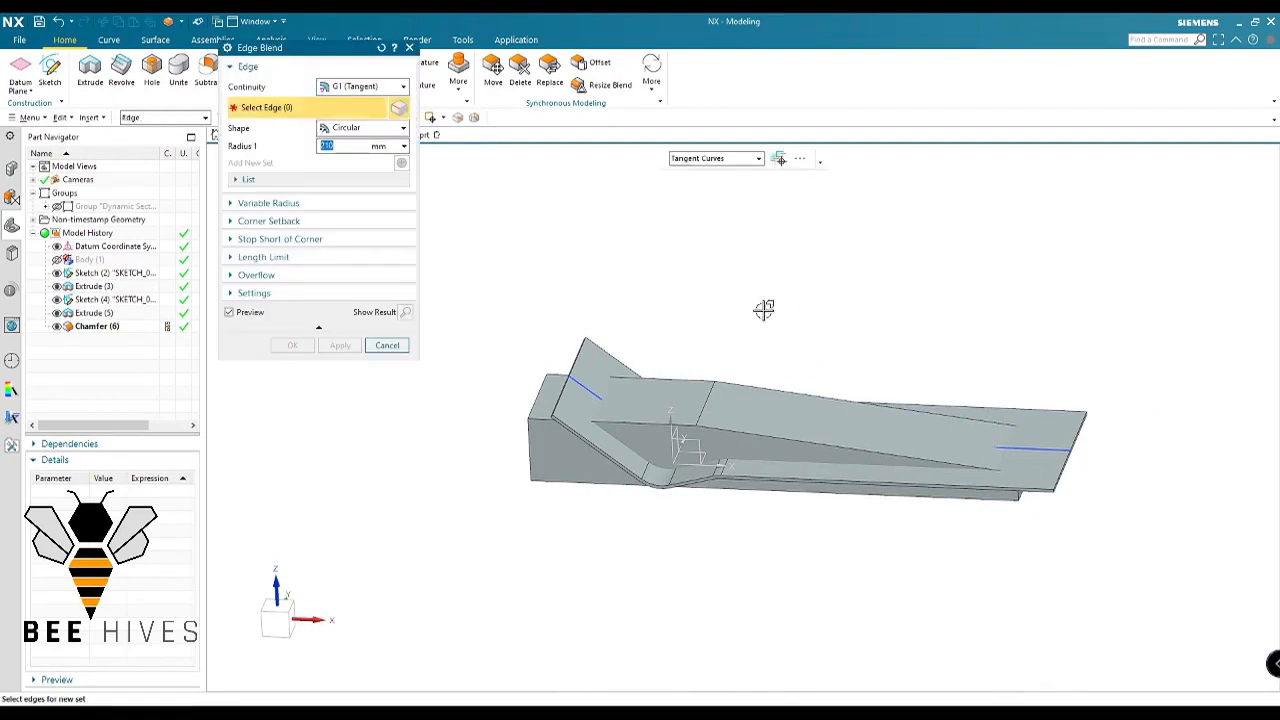
pyautogui.scroll(3, 735, 376)
pyautogui.click(684, 424)
pyautogui.scroll(-4, 684, 420)
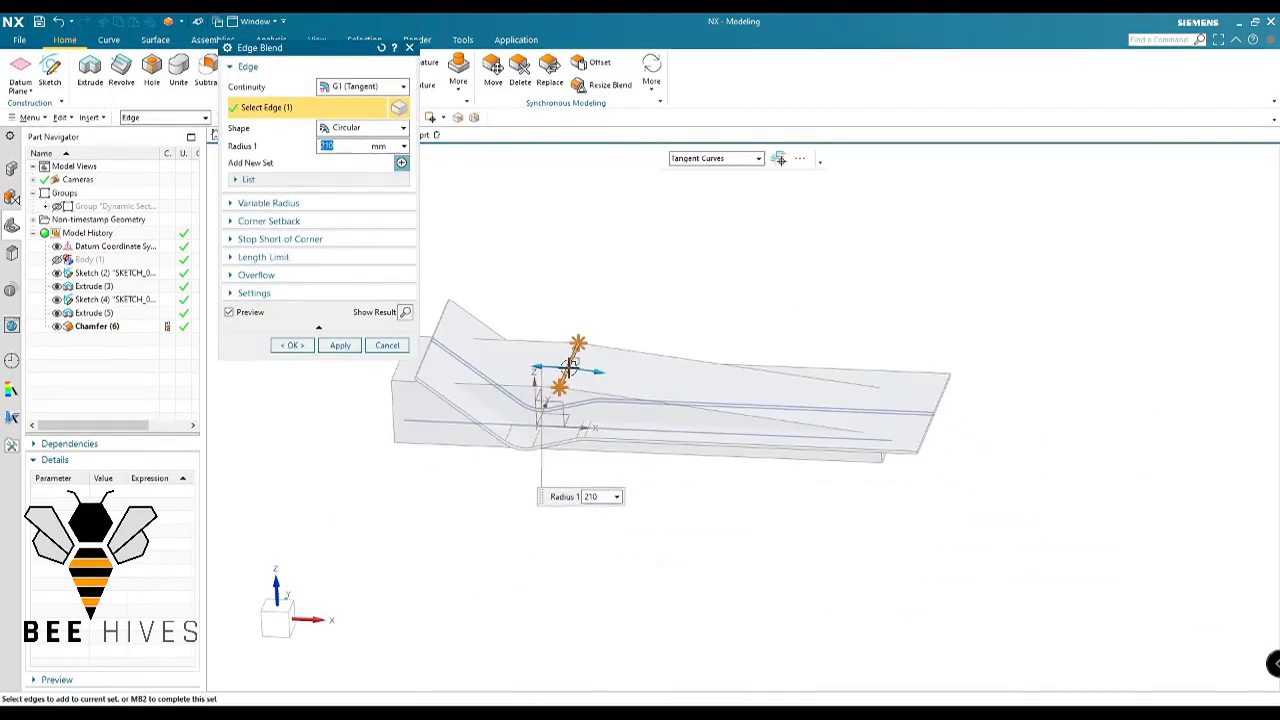
pyautogui.moveTo(604, 373); pyautogui.dragTo(644, 386)
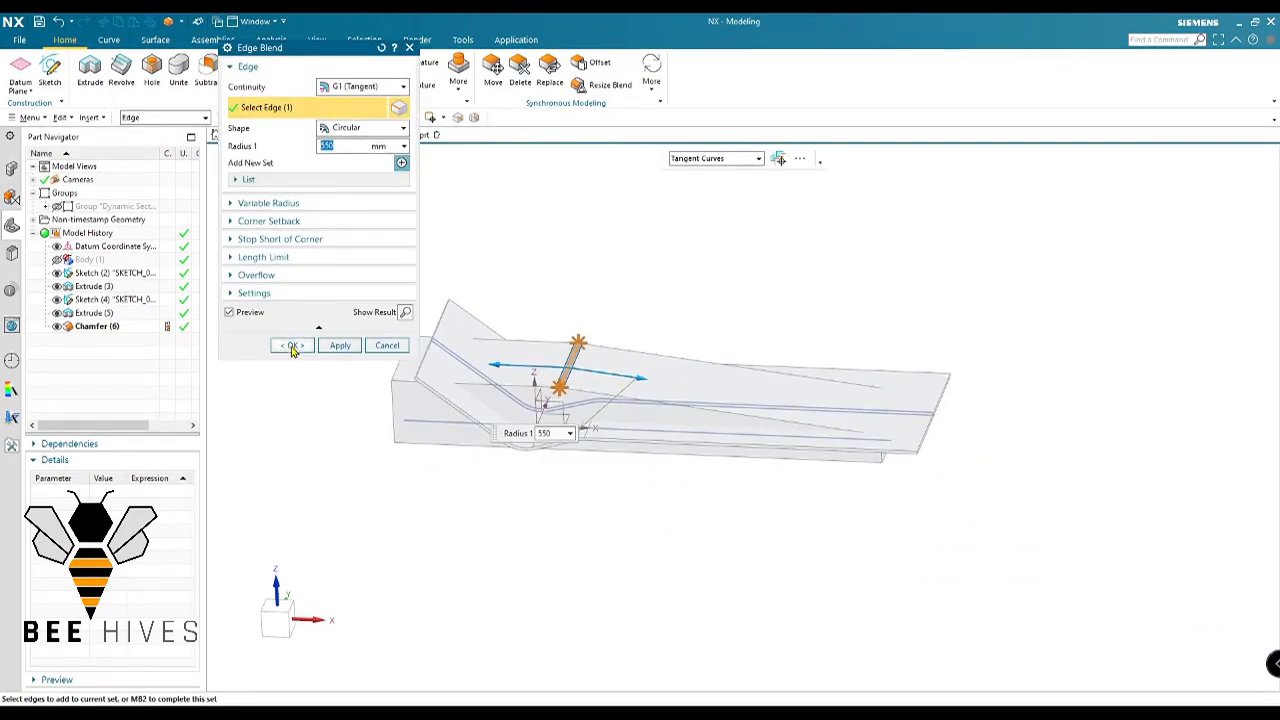
pyautogui.click(292, 347)
# Edit the block's long asymmetric chamfer, setting Distance 2 to 190 mm
pyautogui.scroll(2, 778, 433)
pyautogui.doubleClick(800, 386)
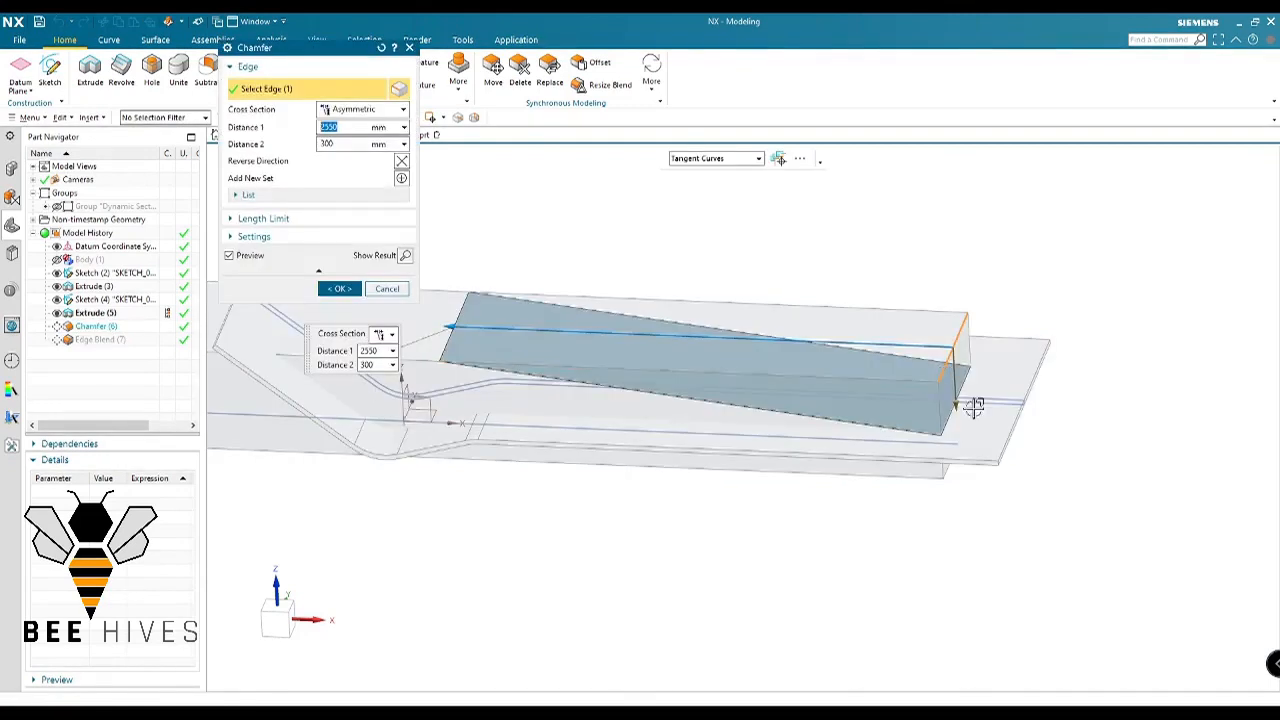
pyautogui.moveTo(952, 400); pyautogui.dragTo(952, 381)
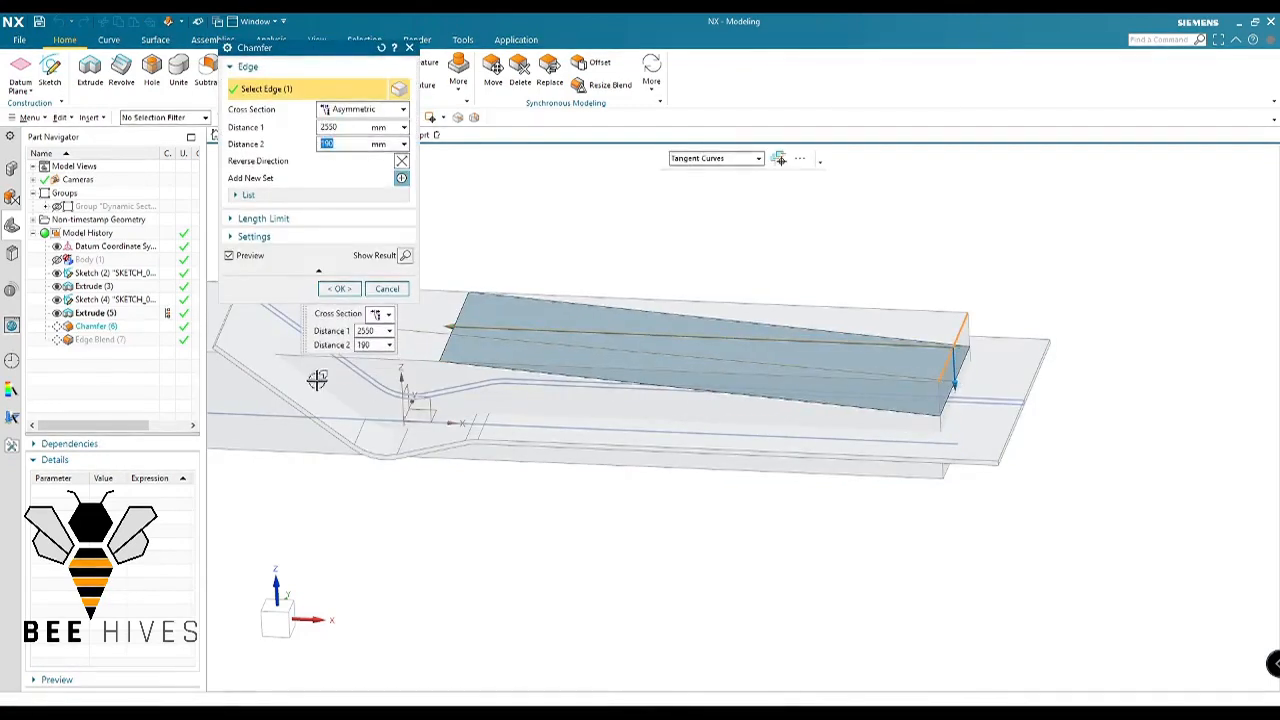
pyautogui.click(339, 289)
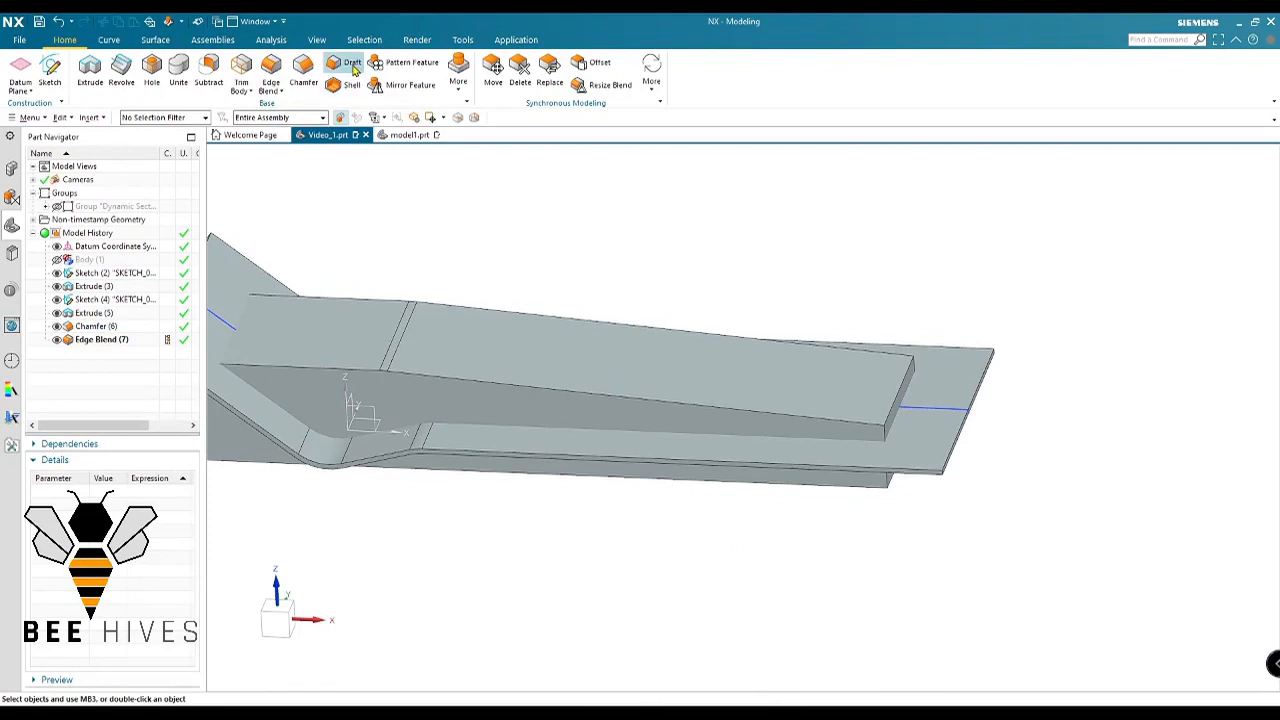
# Chamfer the block's upper end edge on the flat side of the plate asymmetrically, with distances of 350 mm and 300 mm
pyautogui.click(303, 70)
pyautogui.scroll(2, 980, 395)
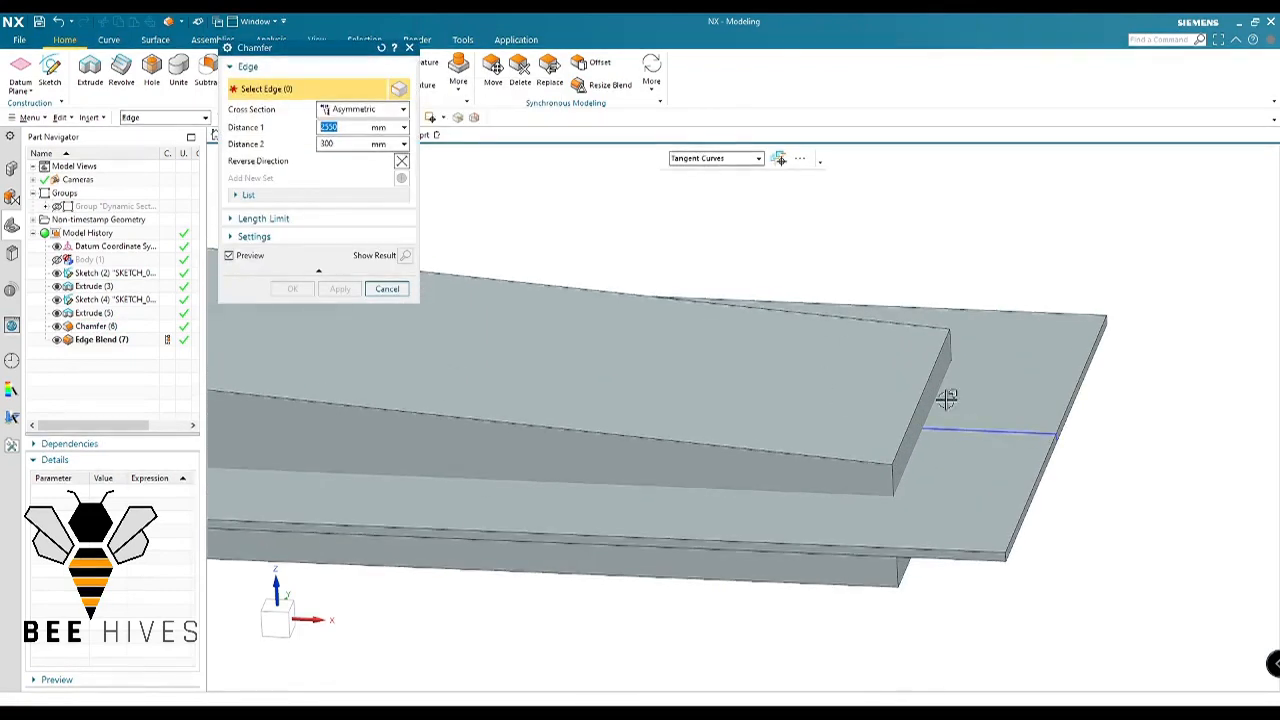
pyautogui.click(929, 371)
pyautogui.scroll(-5, 965, 500)
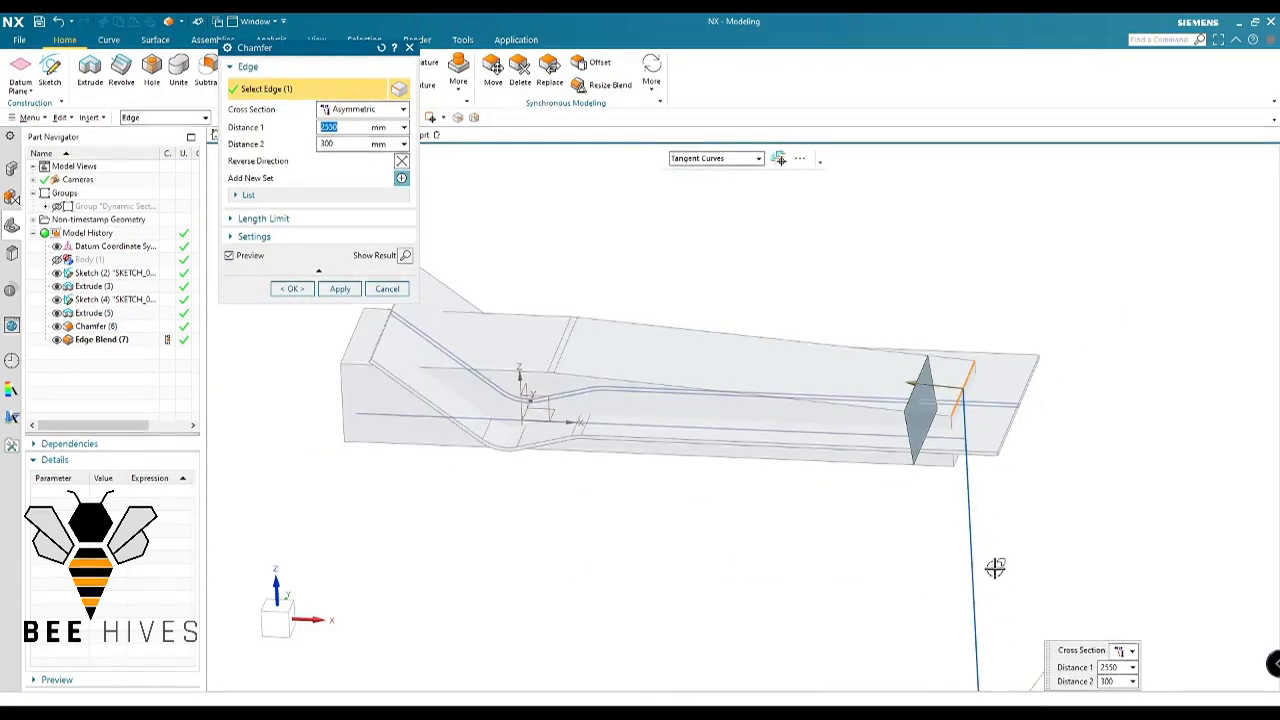
pyautogui.moveTo(963, 568); pyautogui.dragTo(971, 363)
pyautogui.scroll(2, 936, 320)
pyautogui.scroll(2, 935, 321)
pyautogui.keyDown('shift'); pyautogui.moveTo(917, 516); pyautogui.dragTo(980, 508, button='middle'); pyautogui.keyUp('shift')
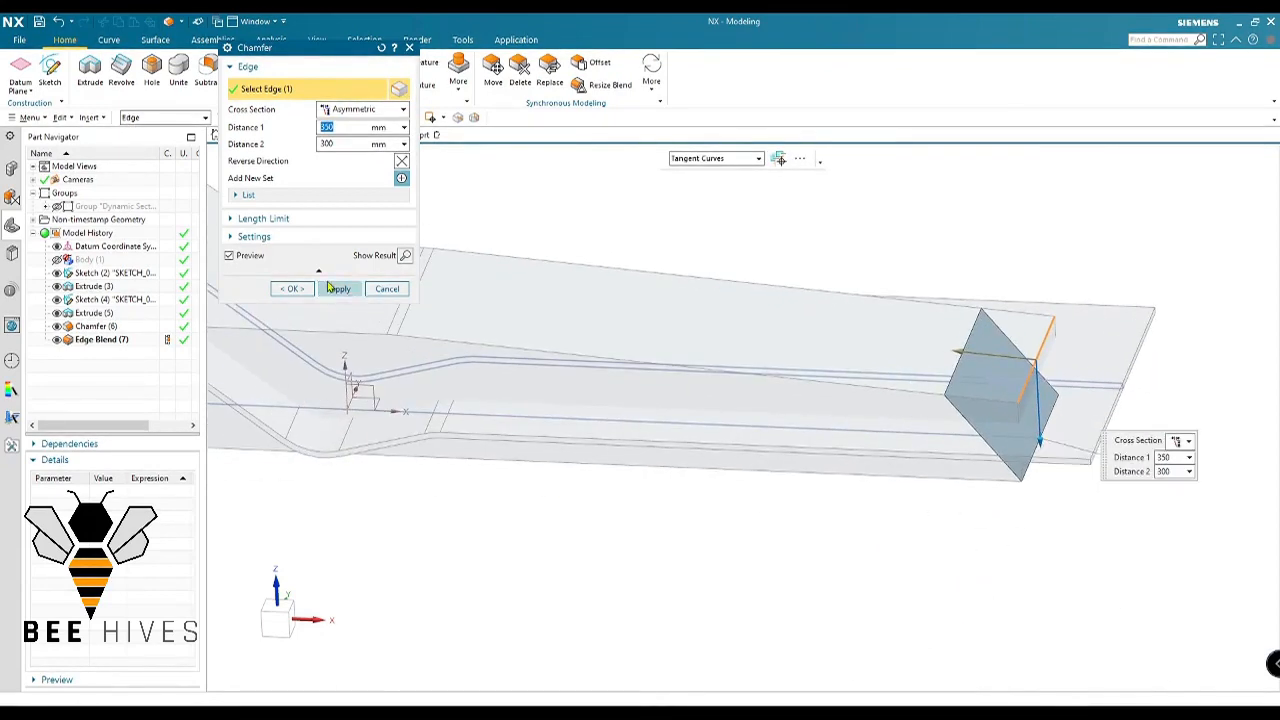
pyautogui.click(293, 289)
# Edge Blend the transverse edge between the sloped top face and the new end chamfer with a 270 mm radius
pyautogui.keyDown('shift'); pyautogui.moveTo(749, 500); pyautogui.dragTo(922, 492, button='middle'); pyautogui.keyUp('shift')
pyautogui.press('b')
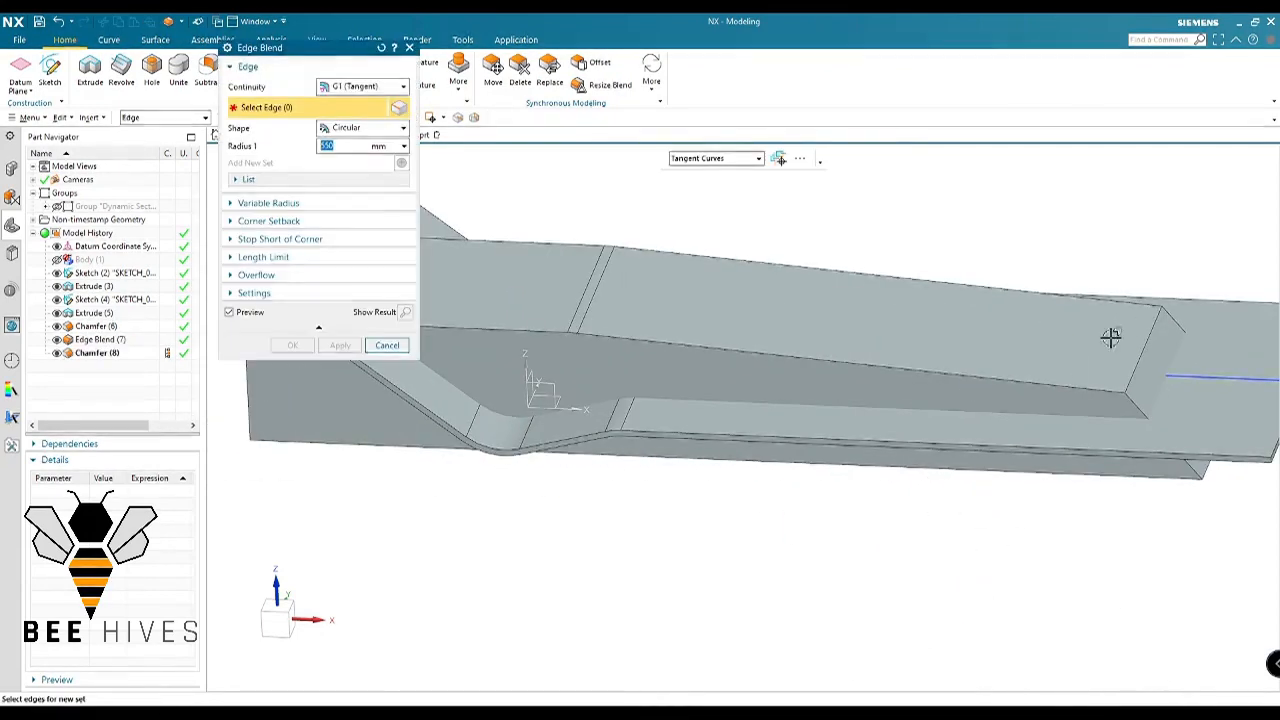
pyautogui.click(1162, 318)
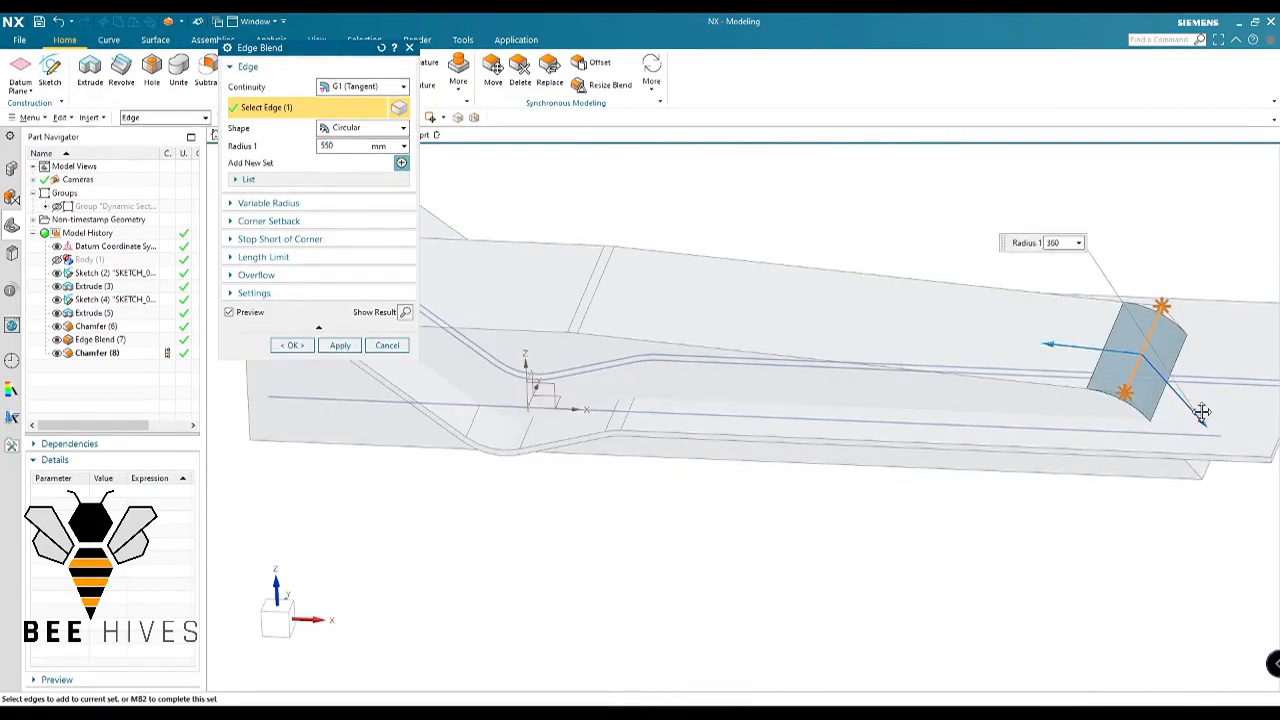
pyautogui.moveTo(1190, 398); pyautogui.dragTo(604, 293, button='middle')
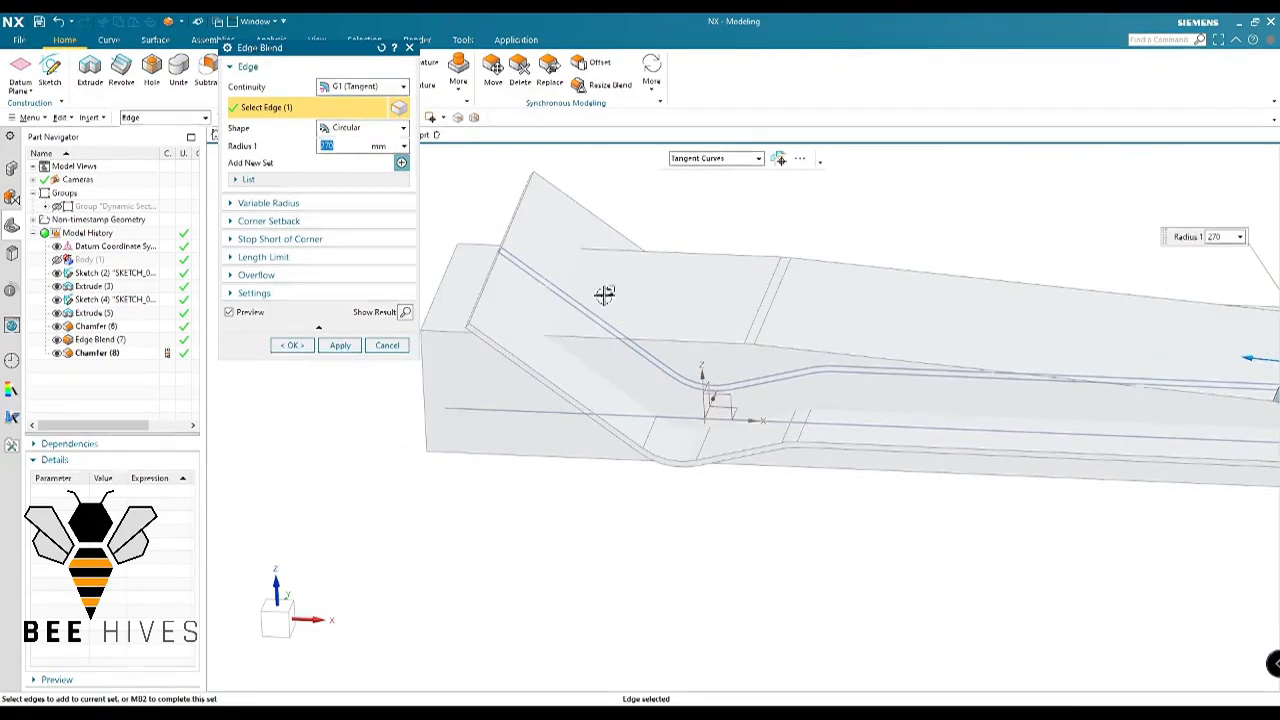
pyautogui.click(340, 345)
# Blend the tangent chains of upper edges along both long sides of the block with a 100 mm radius
pyautogui.moveTo(389, 360); pyautogui.dragTo(679, 390, button='middle')
pyautogui.click(707, 368)
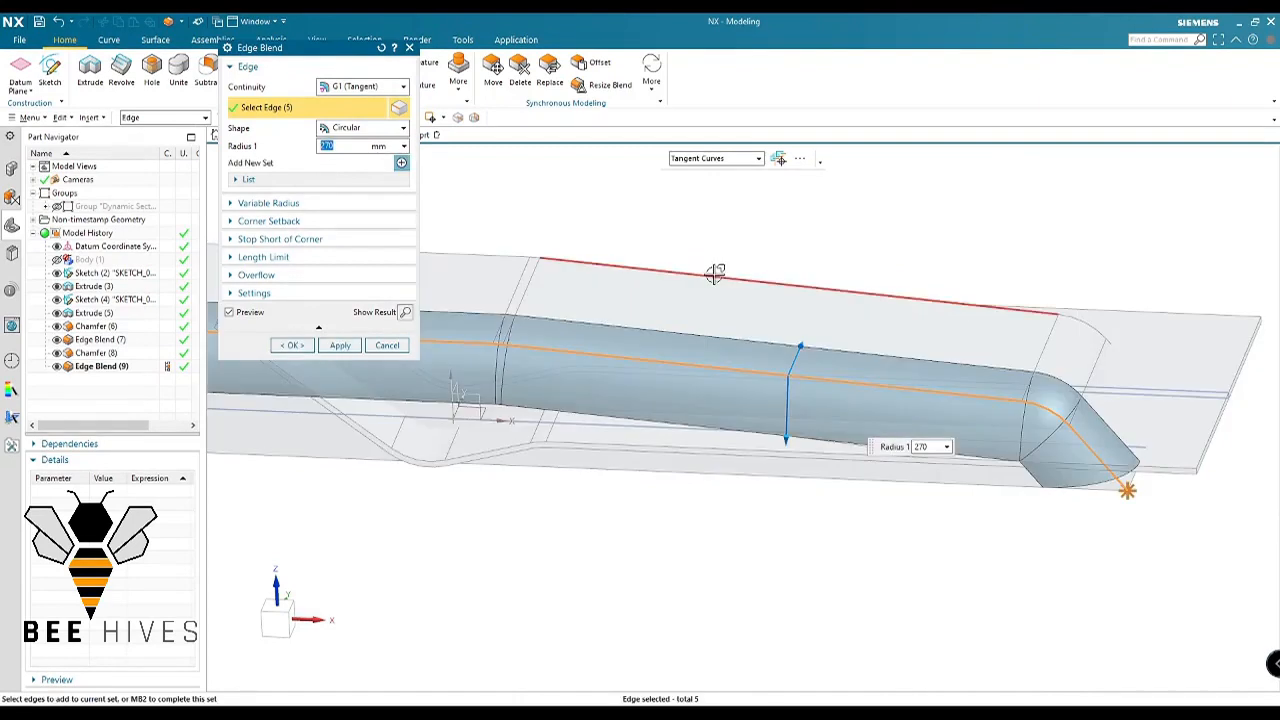
pyautogui.write('5')
pyautogui.write('00')
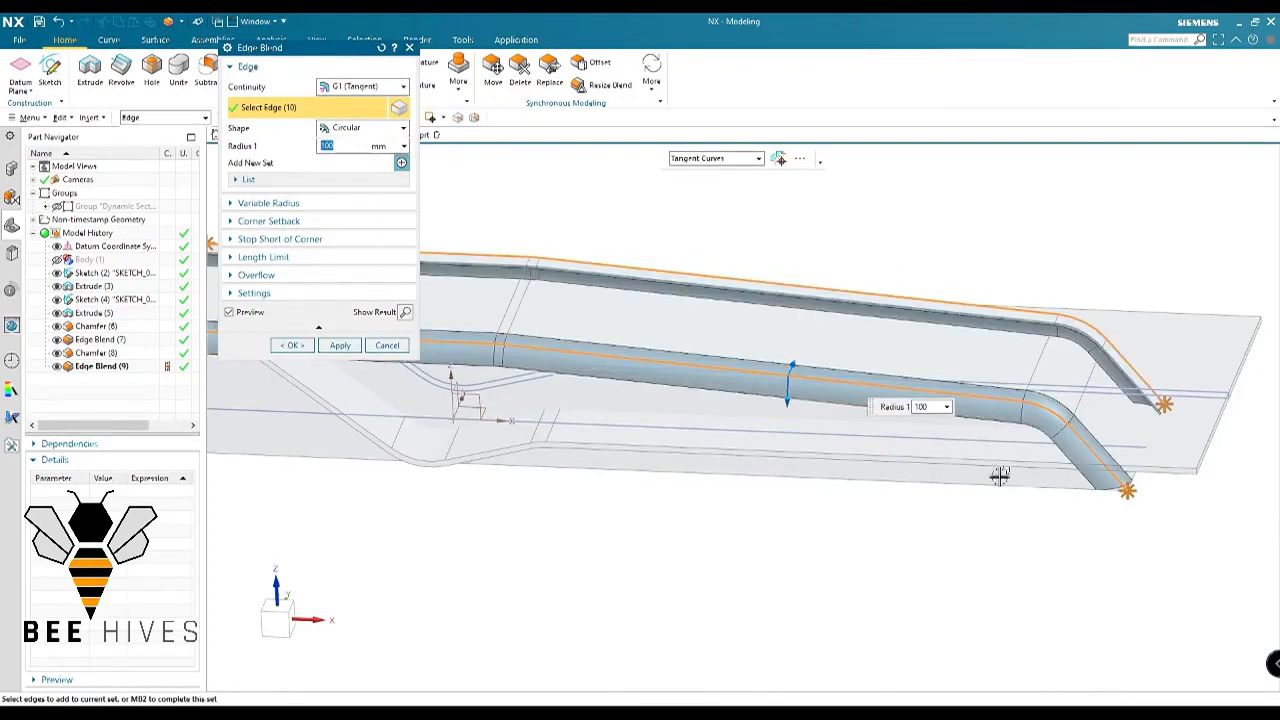
pyautogui.scroll(-3, 1000, 476)
pyautogui.click(346, 348)
pyautogui.keyDown('shift'); pyautogui.moveTo(866, 447); pyautogui.dragTo(837, 508, button='middle'); pyautogui.keyUp('shift')
pyautogui.scroll(2, 945, 402)
pyautogui.press('Escape')
# Edit the block's extrusion, raising its end distance to 710 mm
pyautogui.moveTo(945, 402); pyautogui.dragTo(553, 428, button='middle')
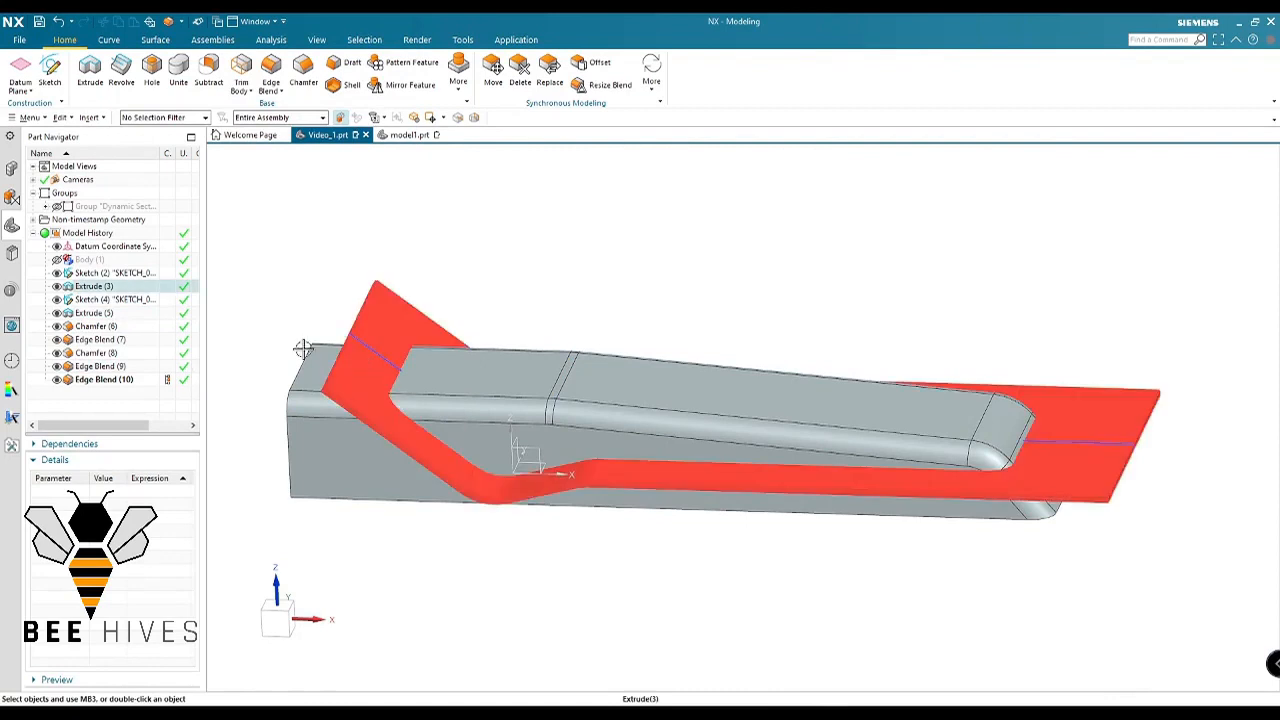
pyautogui.doubleClick(86, 313)
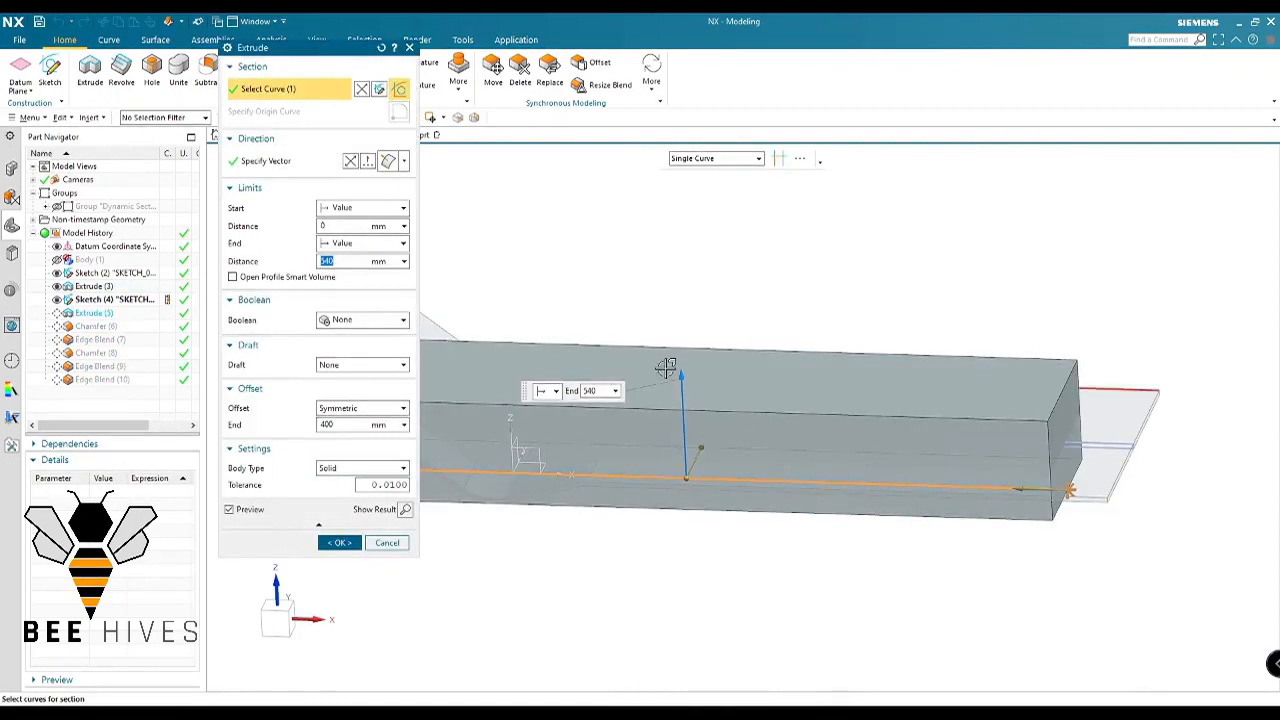
pyautogui.moveTo(680, 368); pyautogui.dragTo(683, 345)
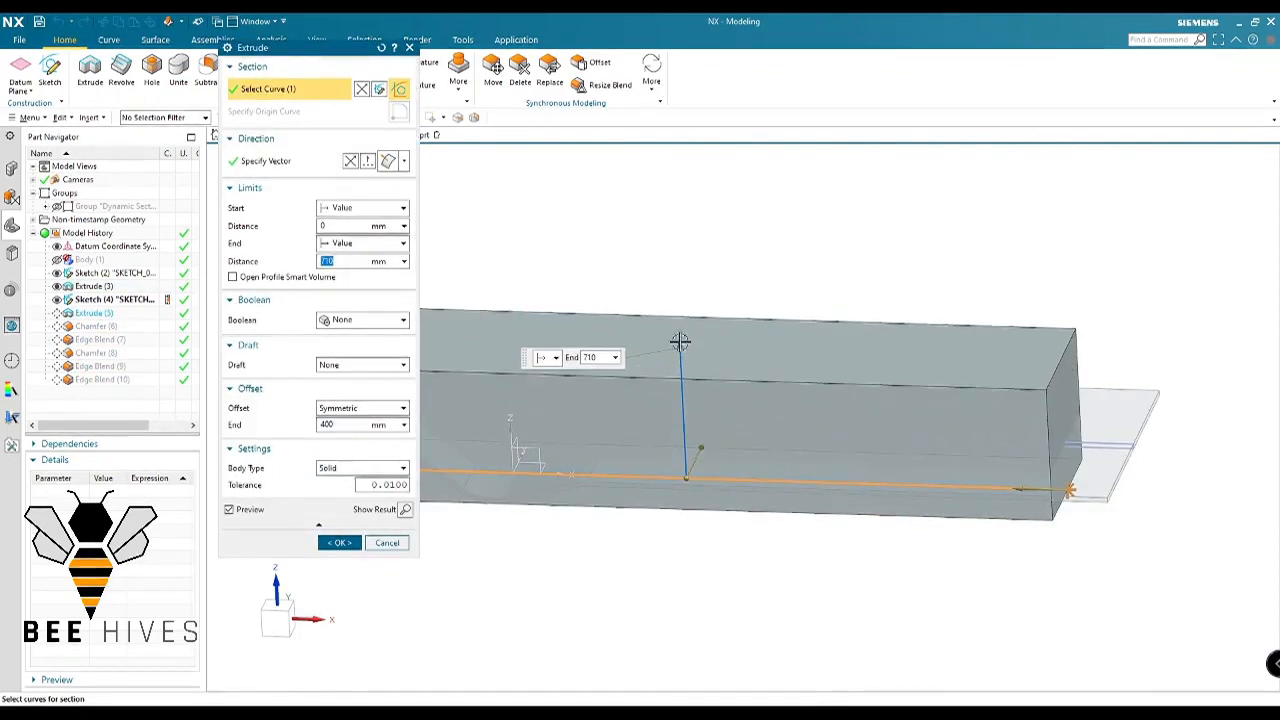
pyautogui.click(340, 542)
# Set the end distance of the block's extrusion to 630 mm
pyautogui.moveTo(877, 557); pyautogui.dragTo(705, 512, button='middle')
pyautogui.doubleClick(106, 313)
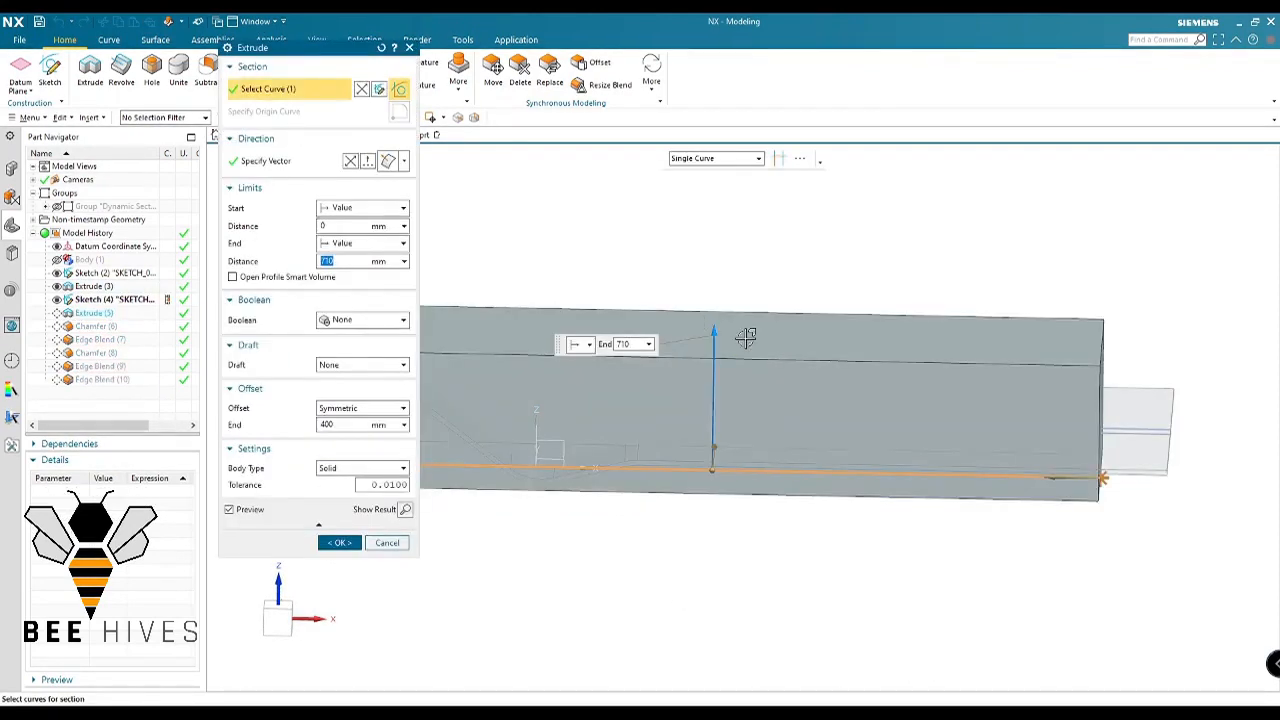
pyautogui.moveTo(717, 333); pyautogui.dragTo(717, 349)
pyautogui.keyDown('shift'); pyautogui.moveTo(741, 417); pyautogui.dragTo(883, 417, button='middle'); pyautogui.keyUp('shift')
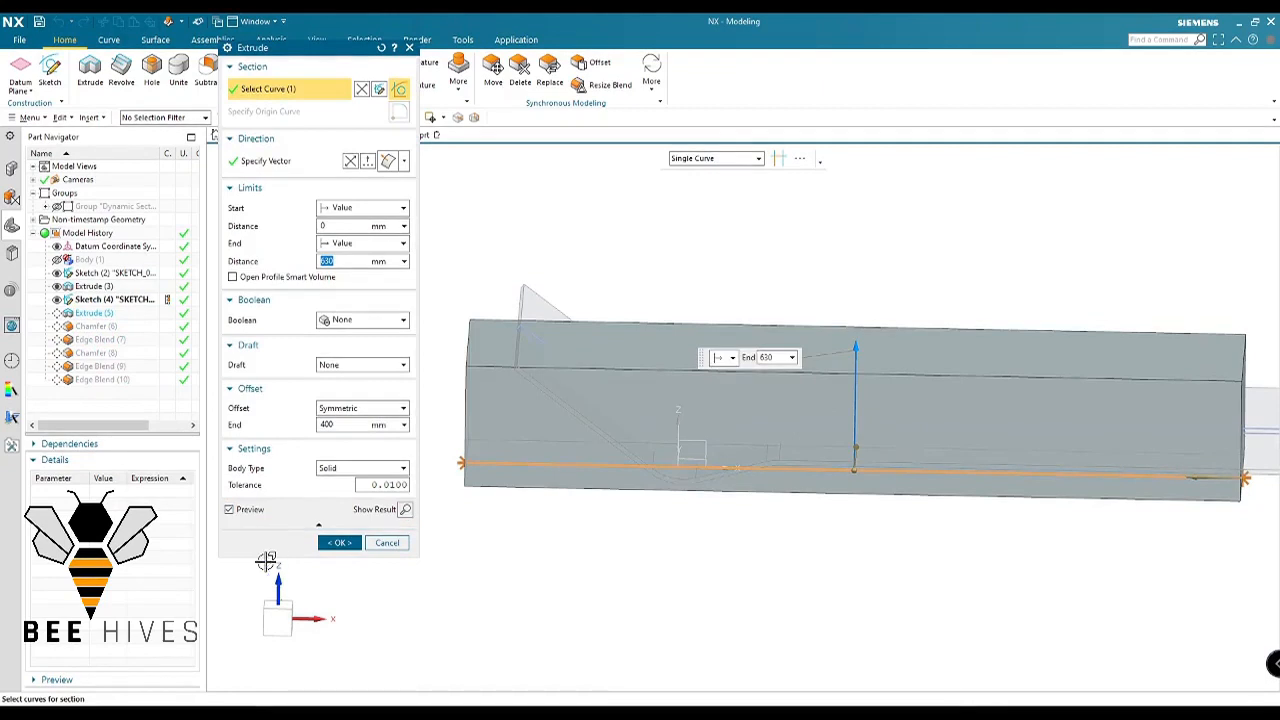
pyautogui.click(340, 542)
pyautogui.moveTo(754, 566); pyautogui.dragTo(402, 457, button='middle')
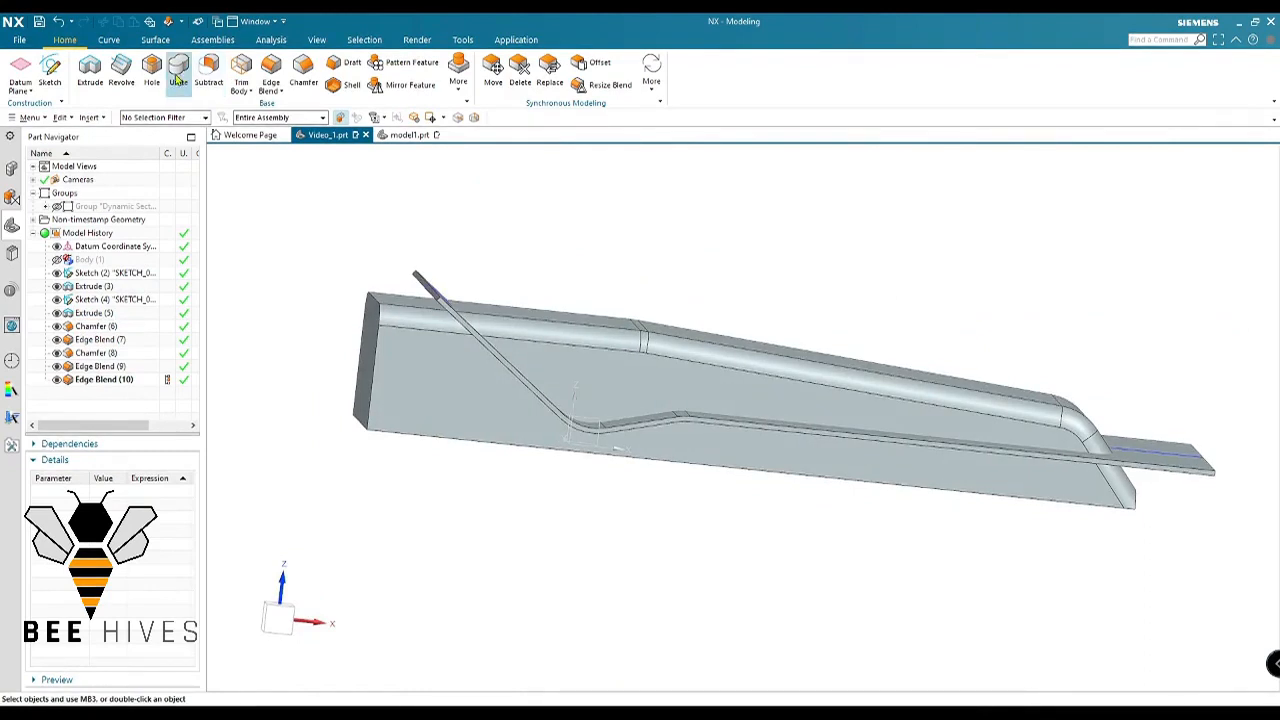
# Shell the block with a 22 mm wall thickness, opening its bottom and end faces
pyautogui.moveTo(540, 420); pyautogui.dragTo(571, 510, button='middle')
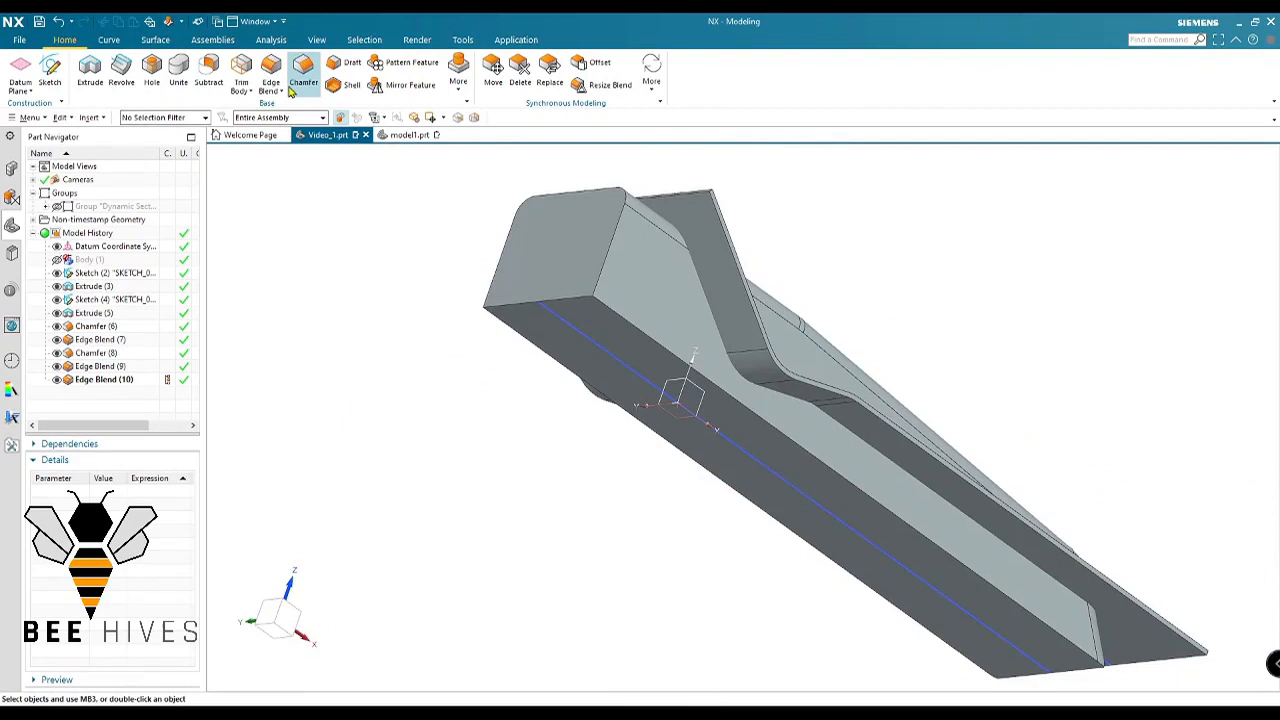
pyautogui.click(330, 91)
pyautogui.click(557, 246)
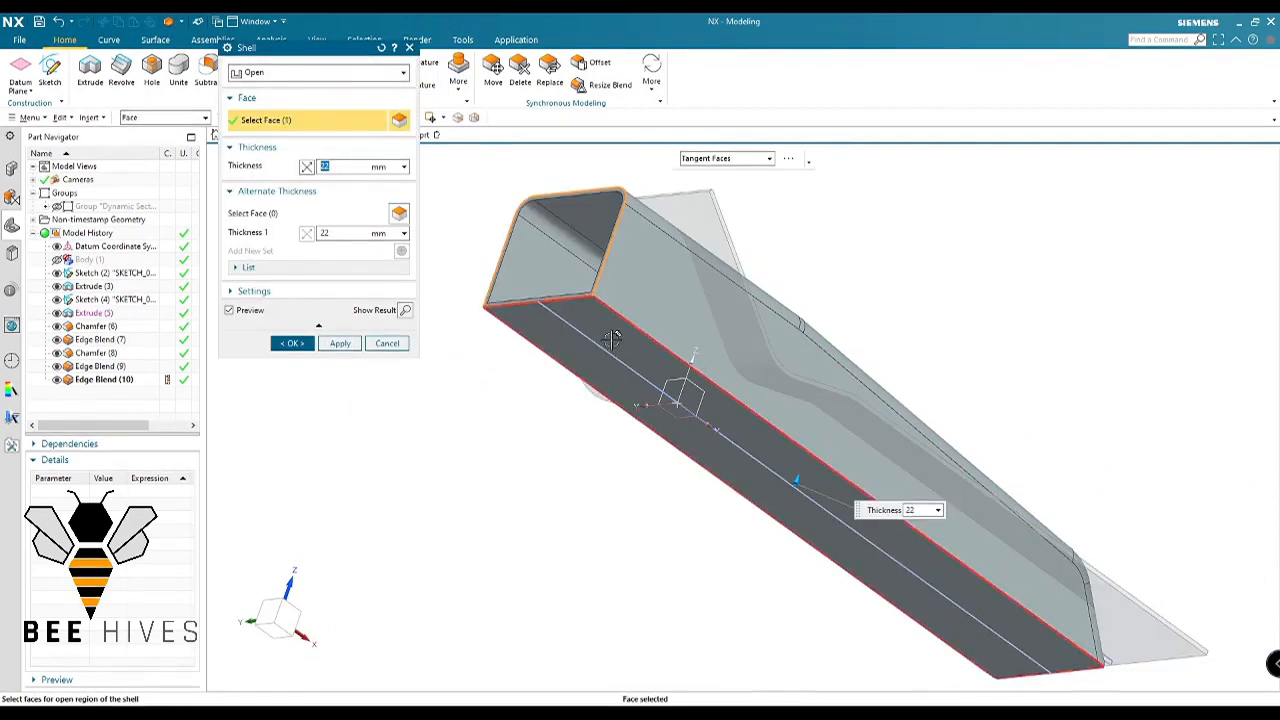
pyautogui.click(612, 334)
pyautogui.moveTo(626, 251); pyautogui.dragTo(571, 263, button='middle')
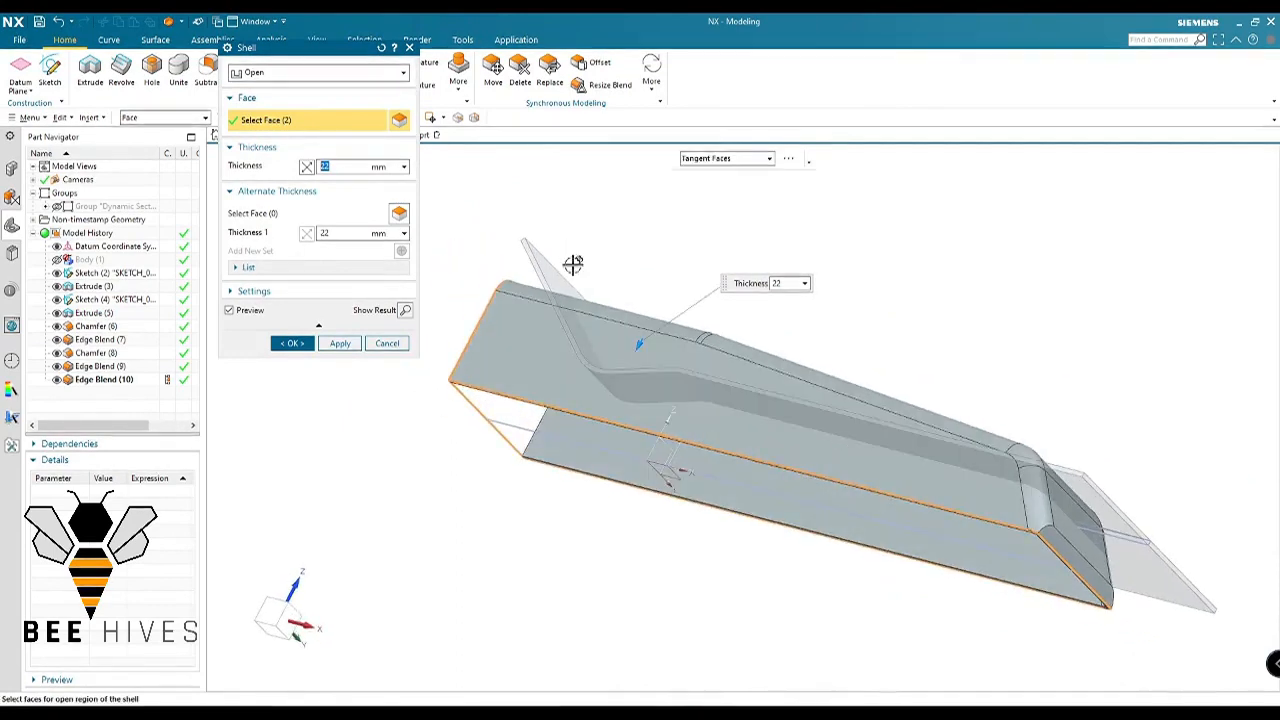
pyautogui.scroll(-5, 571, 263)
pyautogui.click(1103, 576)
pyautogui.scroll(5, 1052, 548)
pyautogui.moveTo(1049, 546); pyautogui.dragTo(940, 545, button='middle')
pyautogui.click(291, 345)
# Set up a Unite with the bent plate as target and the shelled block as tool, and enable Define Regions
pyautogui.keyDown('shift'); pyautogui.moveTo(708, 516); pyautogui.dragTo(655, 545, button='middle'); pyautogui.keyUp('shift')
pyautogui.keyDown('shift'); pyautogui.moveTo(729, 368); pyautogui.dragTo(648, 263, button='middle'); pyautogui.keyUp('shift')
pyautogui.click(178, 70)
pyautogui.scroll(-3, 533, 402)
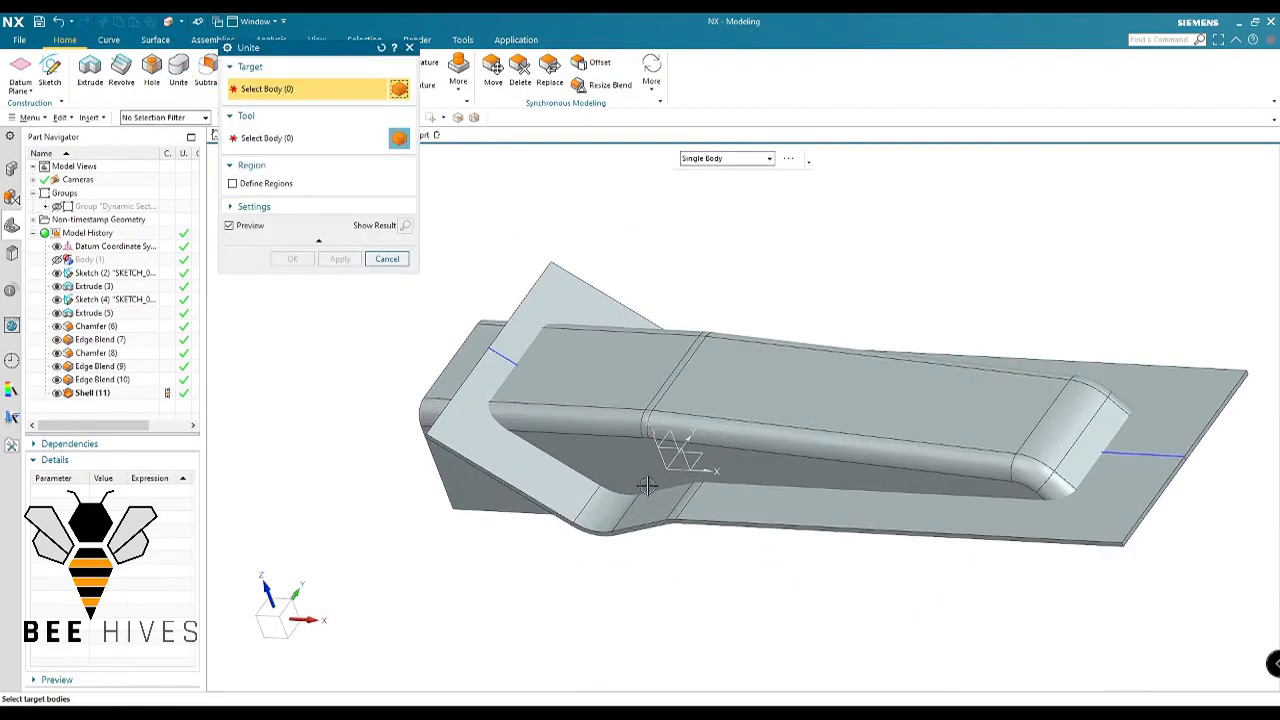
pyautogui.click(437, 340)
pyautogui.click(233, 184)
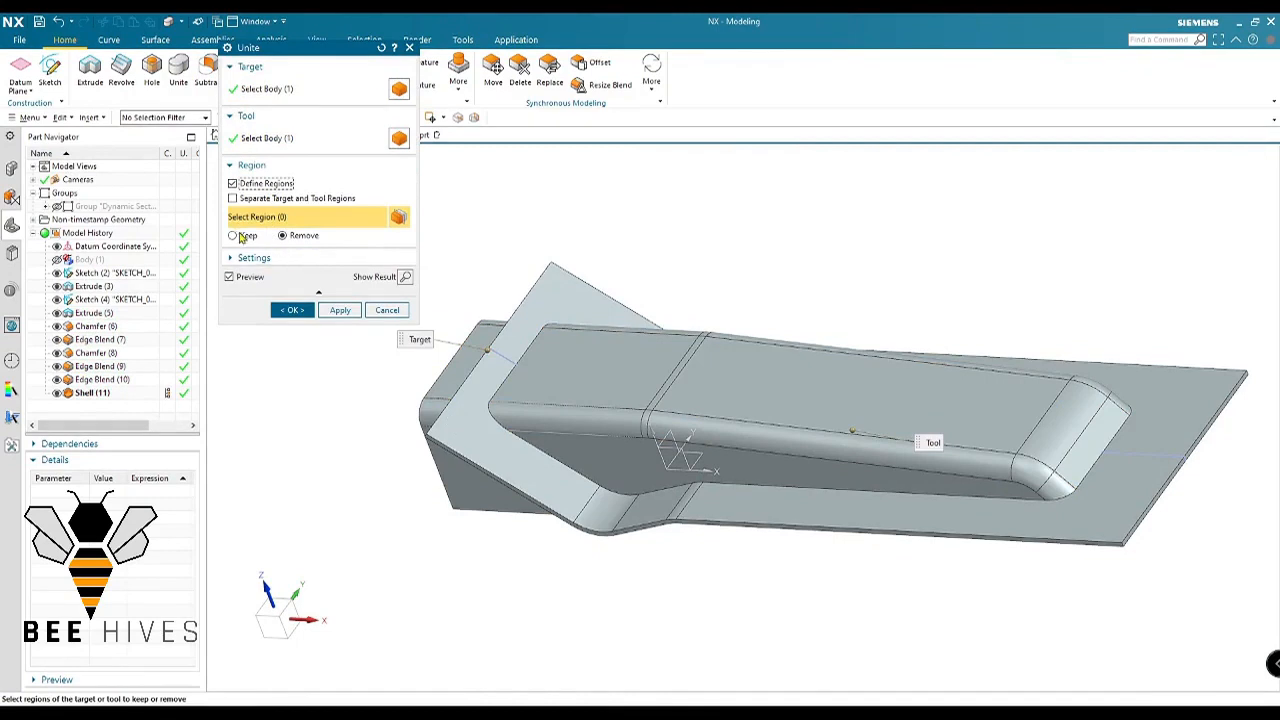
# Remove the block region beneath the plate and the plate region enclosed by the block, and complete the Unite
pyautogui.moveTo(545, 516); pyautogui.dragTo(594, 420, button='middle')
pyautogui.click(523, 389)
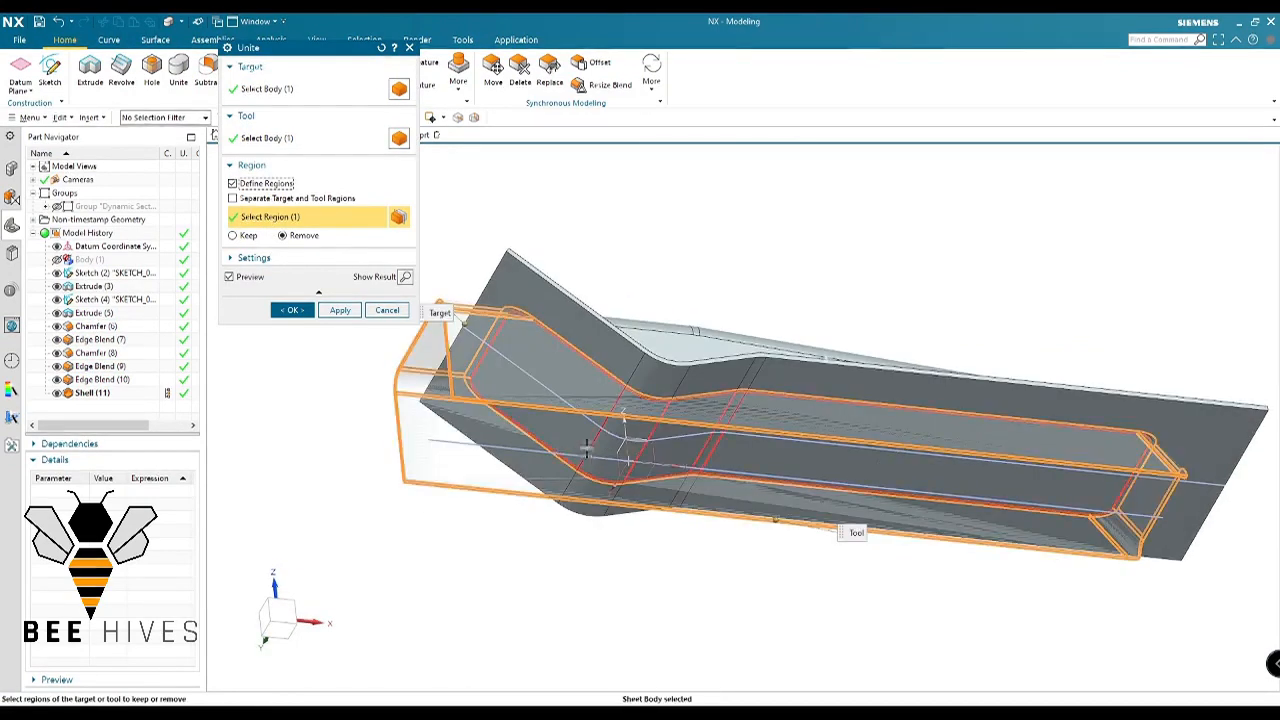
pyautogui.click(586, 446)
pyautogui.click(291, 310)
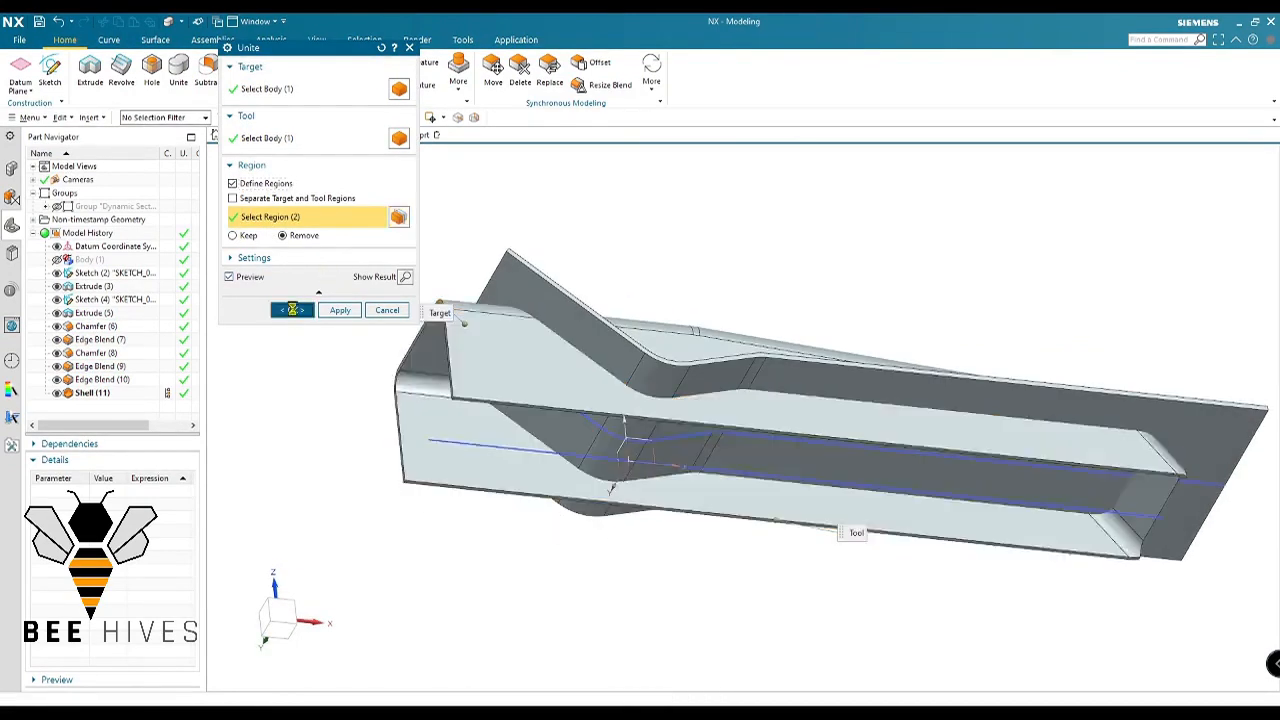
# Blend the outer edge loop where the hollow block meets the plate's upper side with a 50 mm radius
pyautogui.moveTo(686, 423); pyautogui.dragTo(449, 514, button='middle')
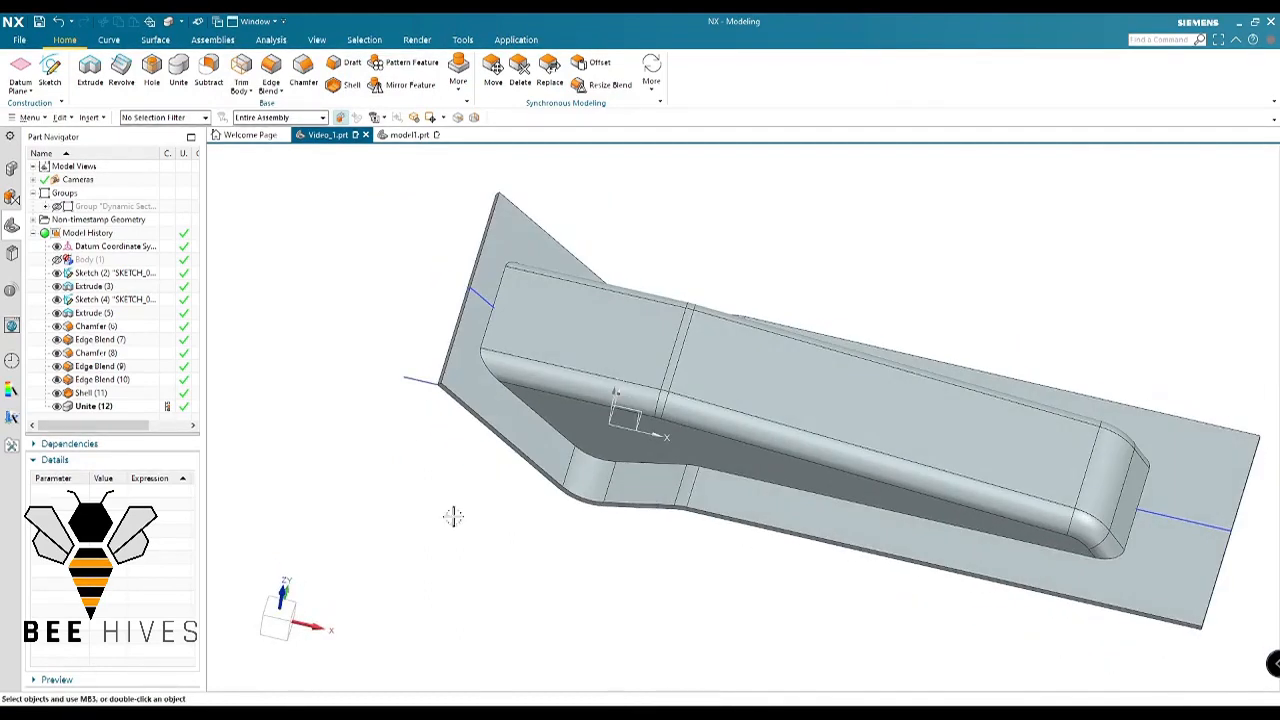
pyautogui.press('b')
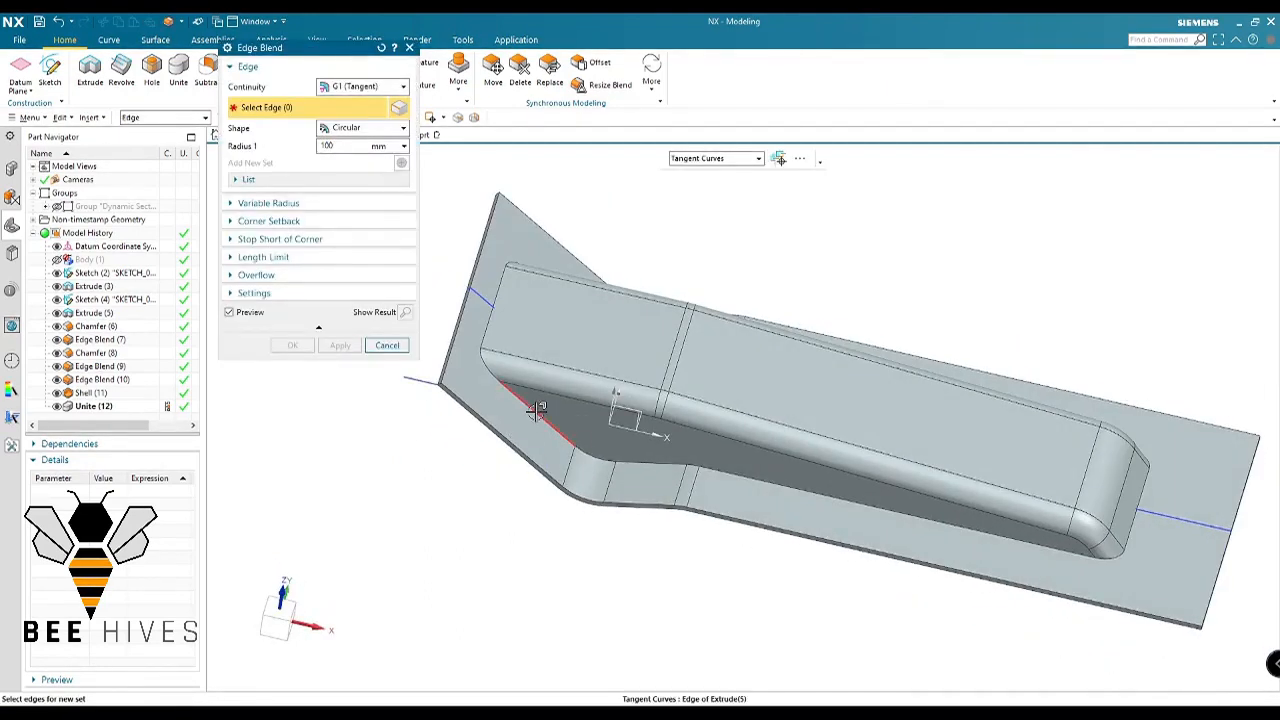
pyautogui.click(575, 443)
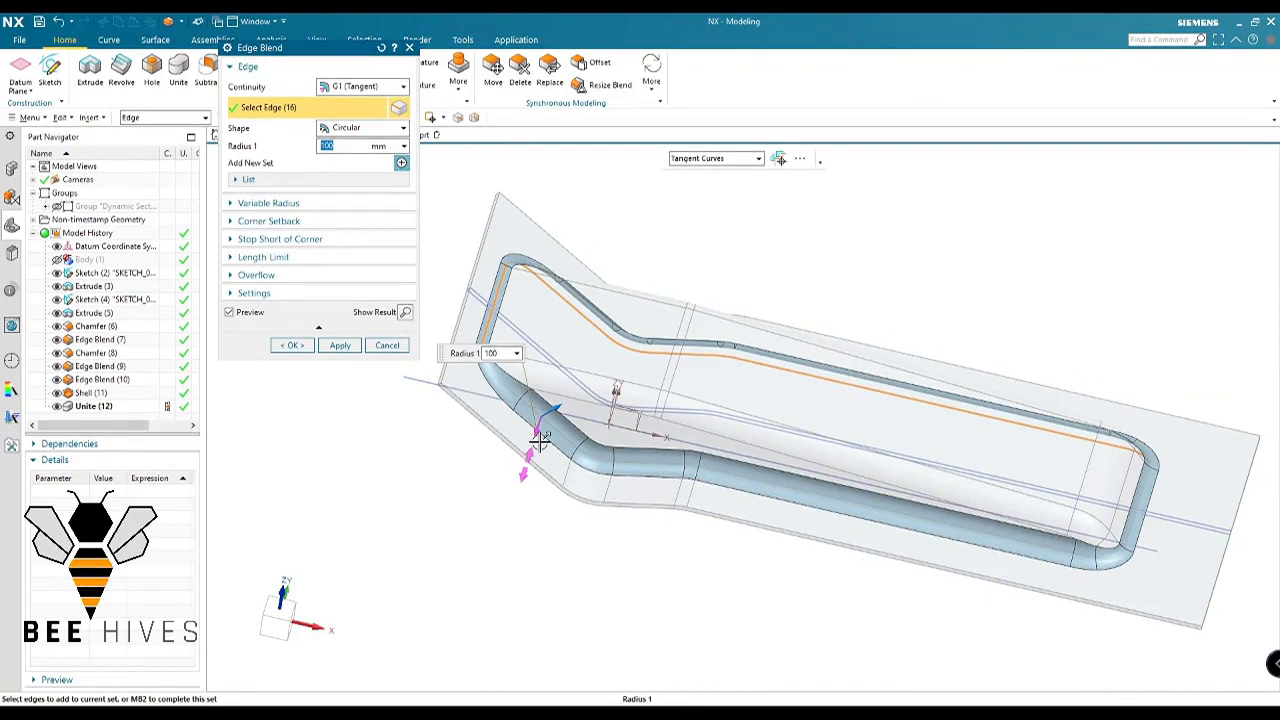
pyautogui.write('50')
pyautogui.press('Return')
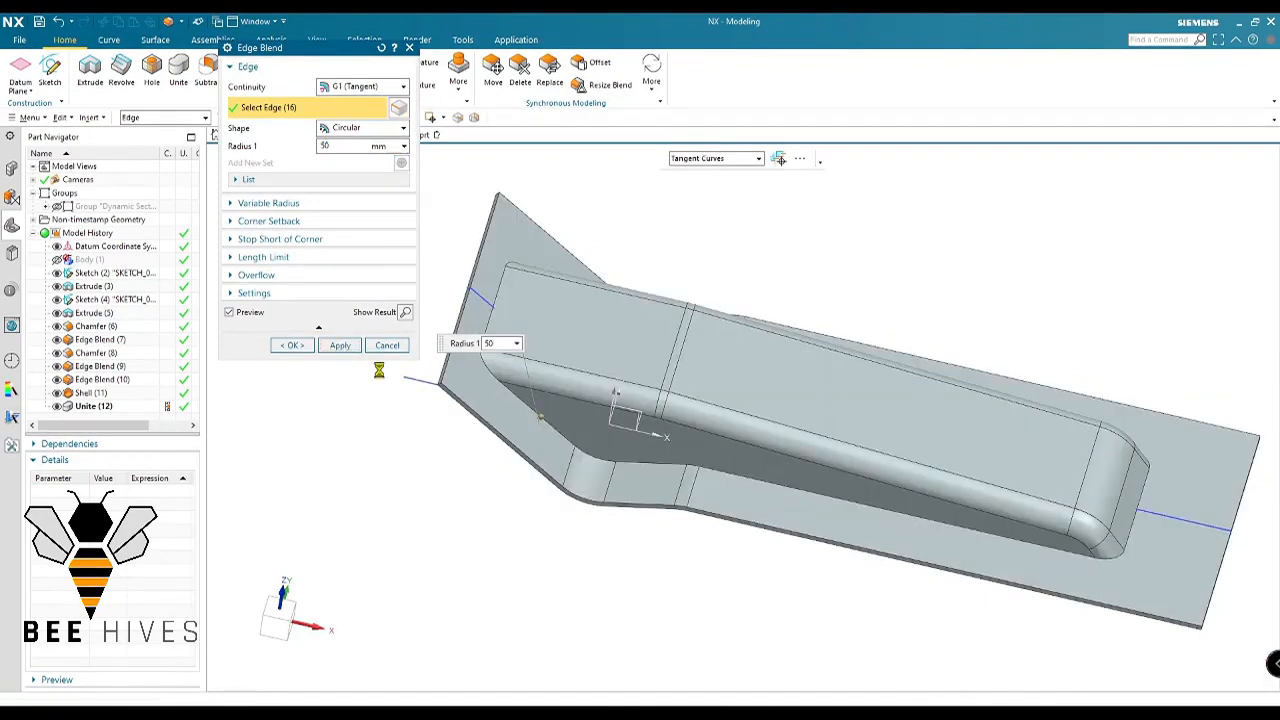
# Blend the opening's edge loop on the underside of the plate with a 70 mm radius
pyautogui.moveTo(583, 514); pyautogui.dragTo(697, 286, button='middle')
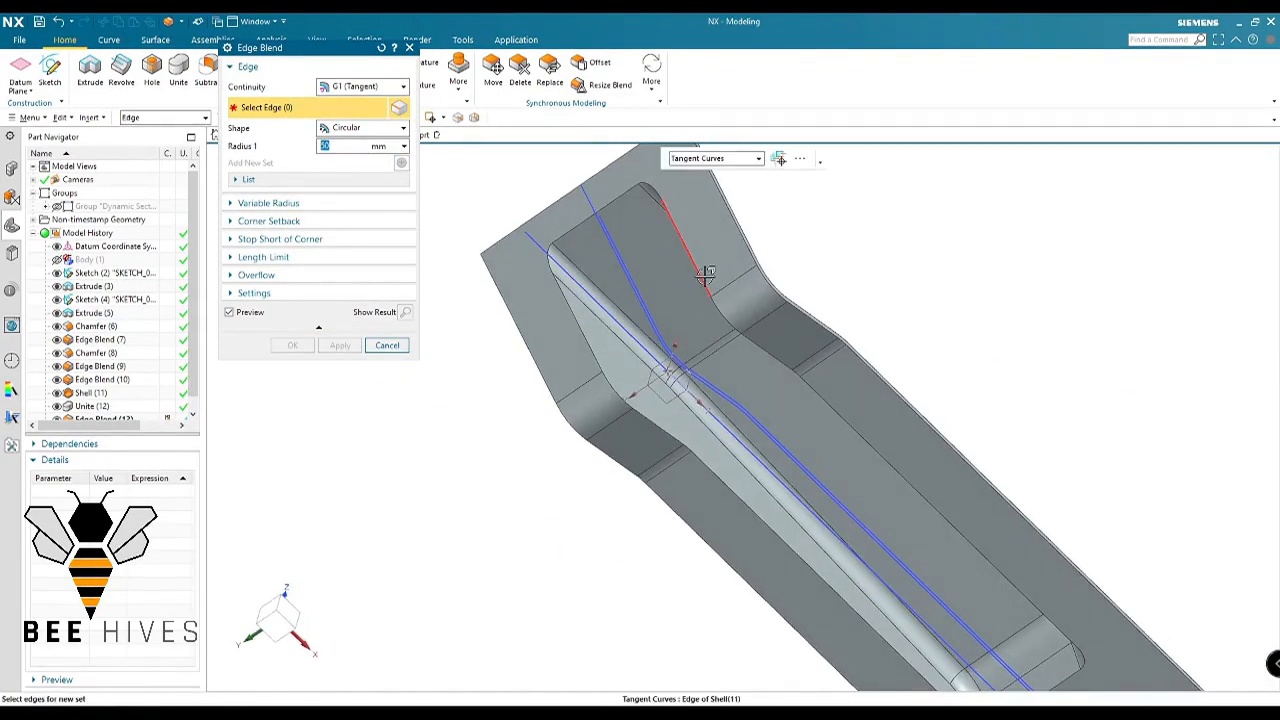
pyautogui.click(706, 275)
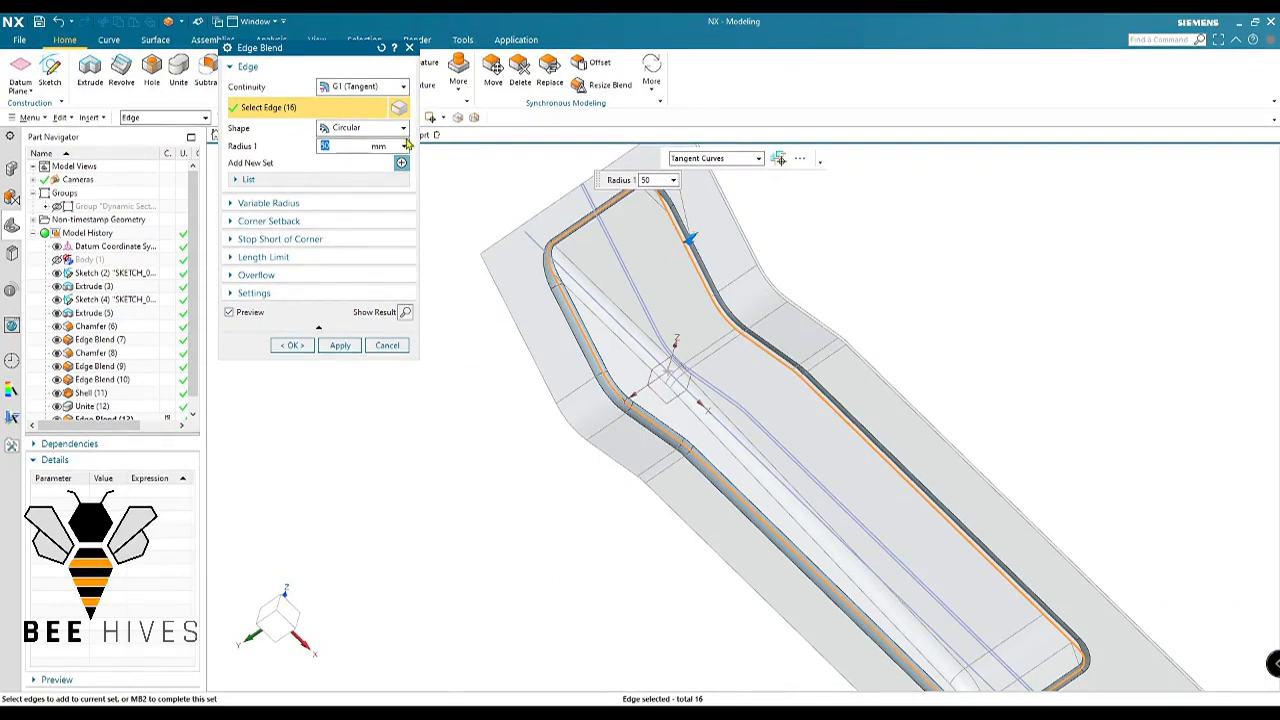
pyautogui.press('Return')
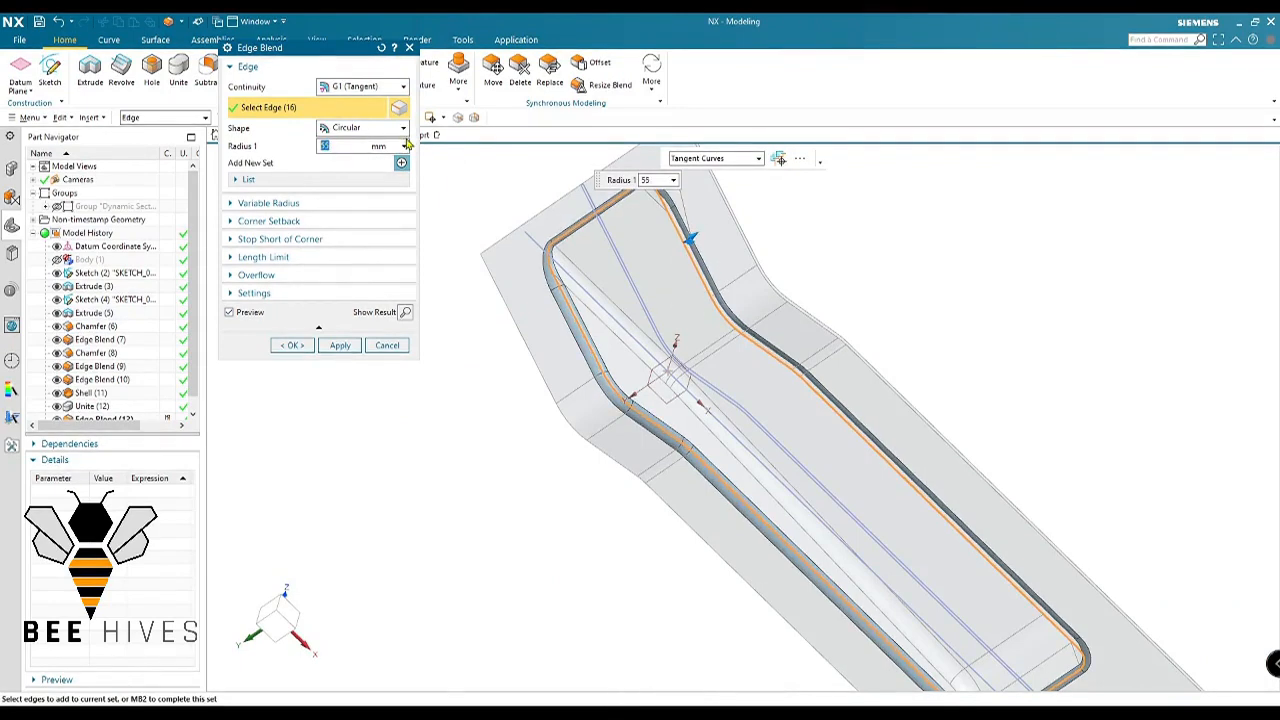
pyautogui.write('70')
pyautogui.press('Return')
pyautogui.click(293, 345)
# Examine the finished plate with its hollow raised block from several viewing angles
pyautogui.scroll(-5, 571, 371)
pyautogui.moveTo(571, 371); pyautogui.dragTo(571, 486, button='middle')
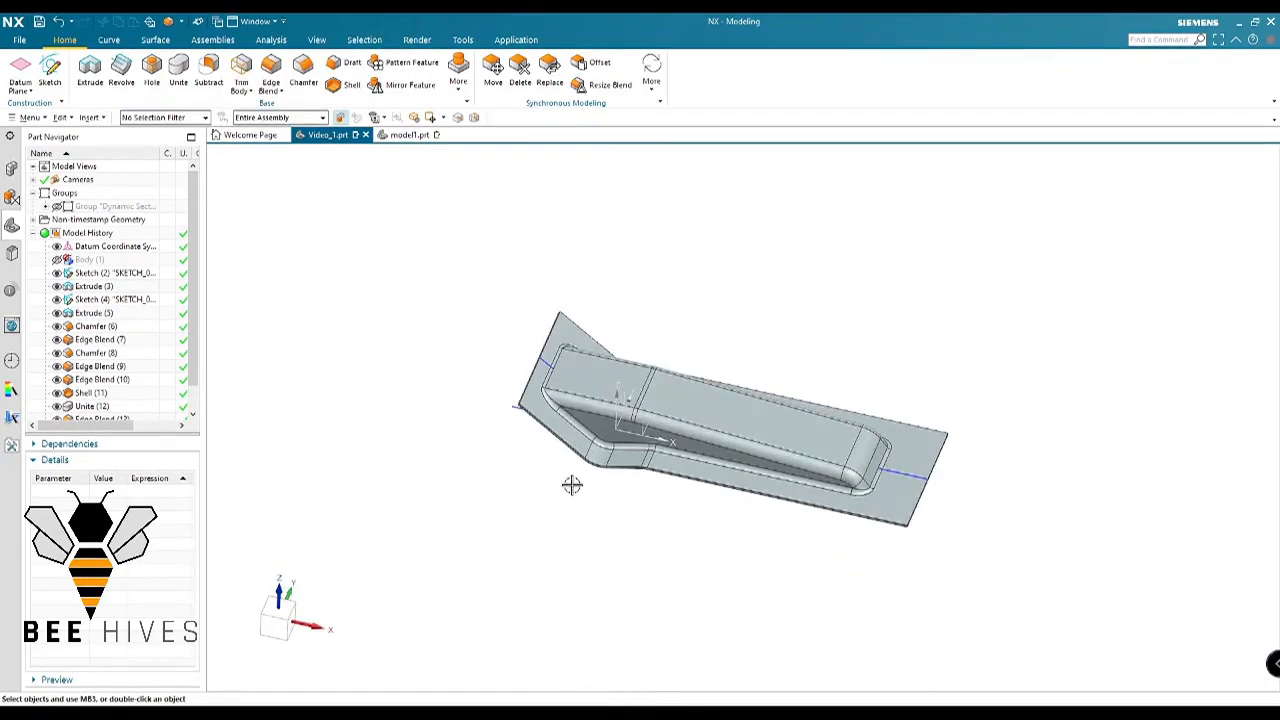
pyautogui.scroll(3, 632, 415)
pyautogui.moveTo(871, 497); pyautogui.dragTo(689, 441, button='middle')
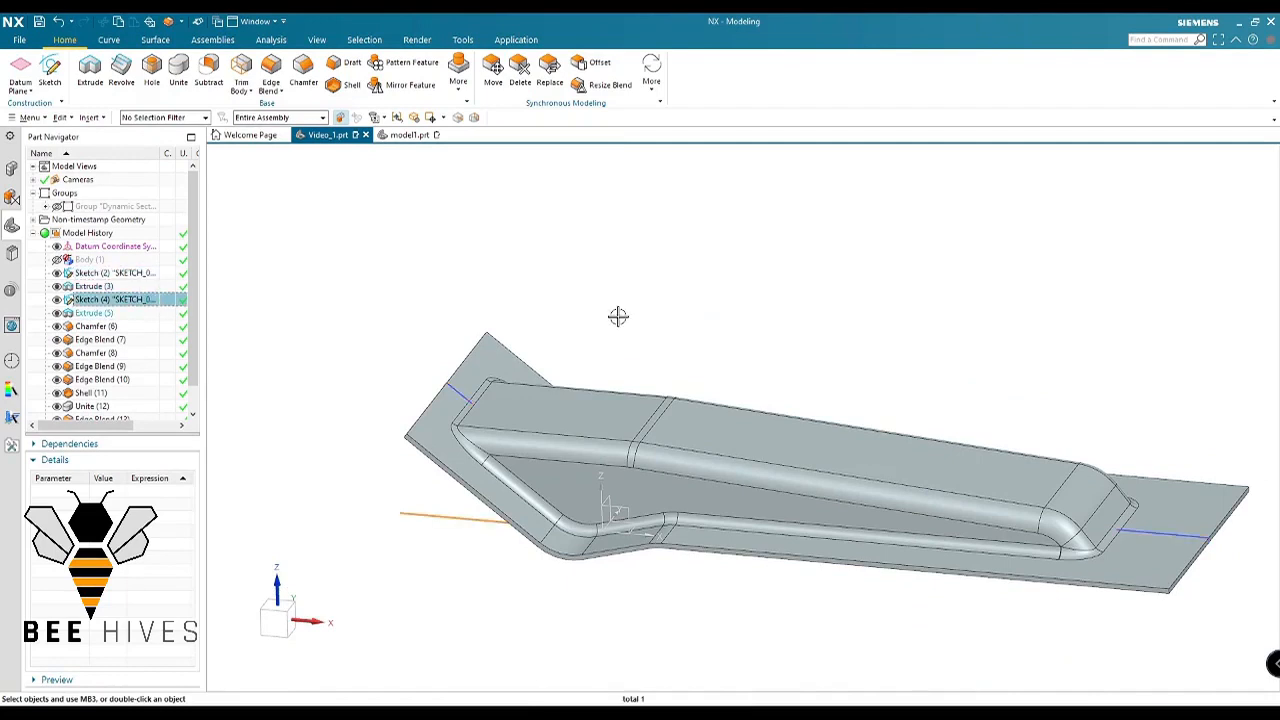
pyautogui.moveTo(619, 316); pyautogui.dragTo(760, 430, button='middle')
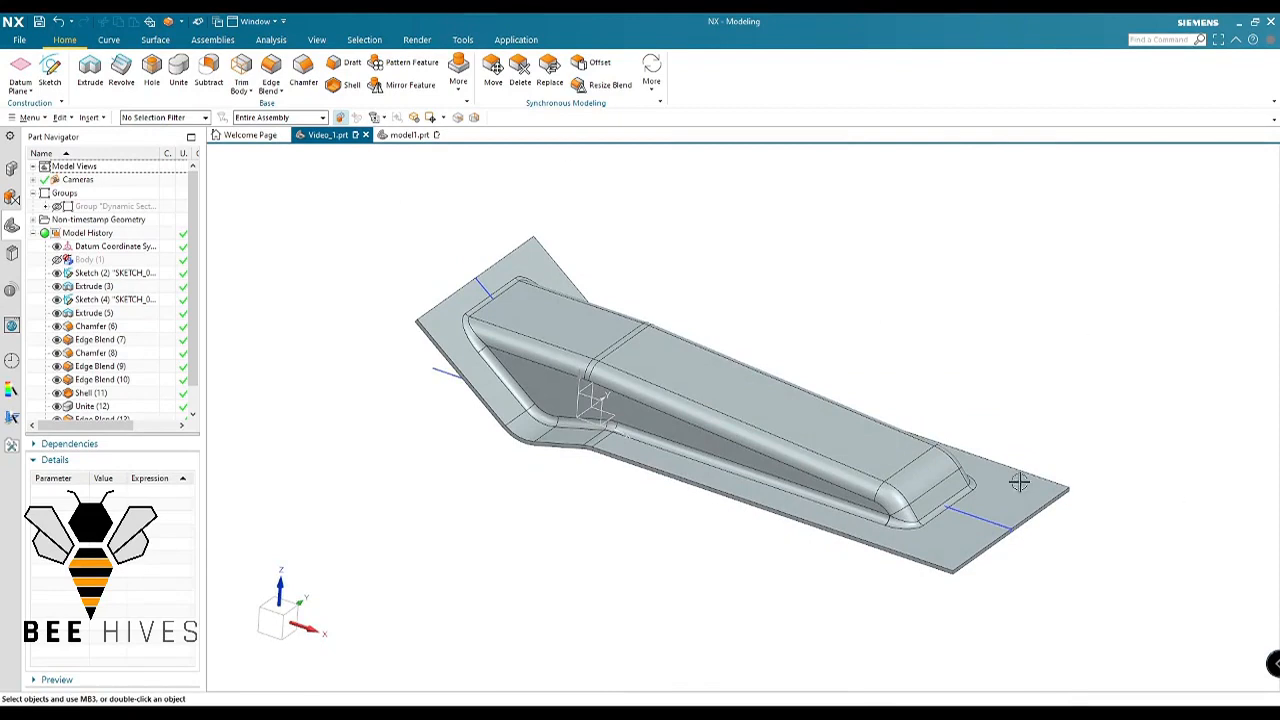
pyautogui.moveTo(885, 360); pyautogui.dragTo(870, 330, button='middle')
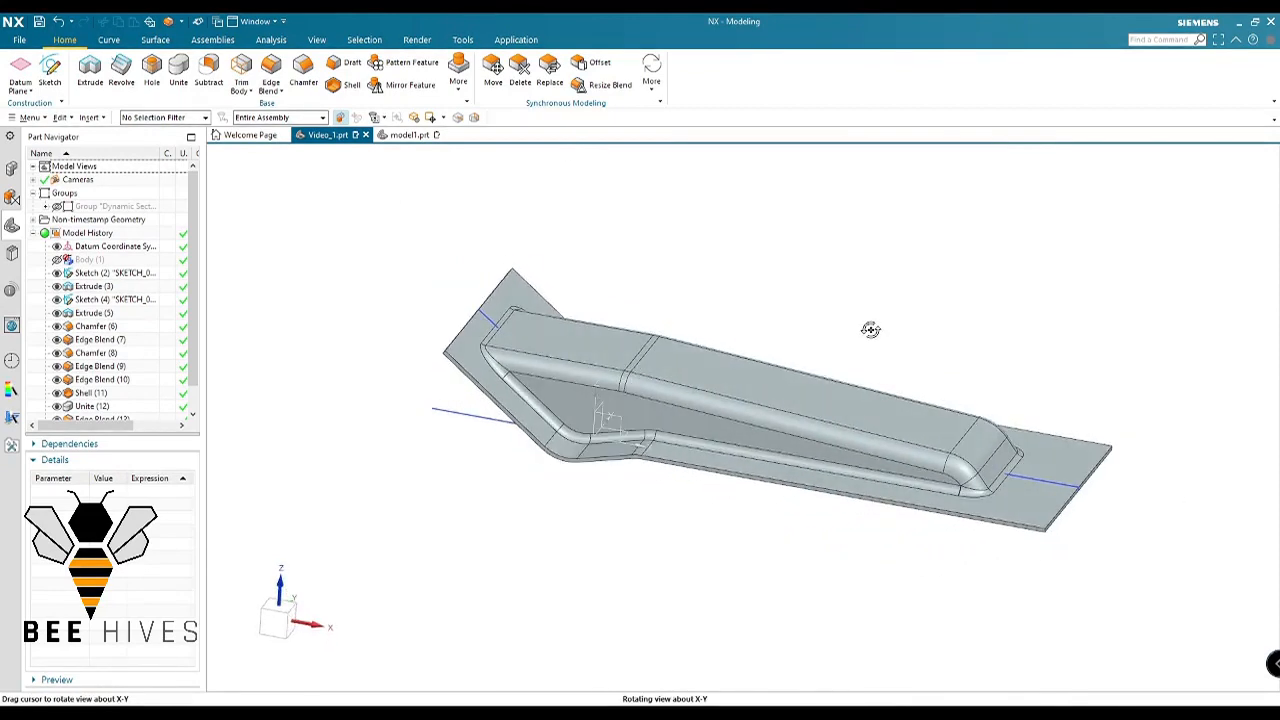
pyautogui.keyDown('shift'); pyautogui.moveTo(948, 377); pyautogui.dragTo(908, 346, button='middle'); pyautogui.keyUp('shift')
pyautogui.keyDown('shift'); pyautogui.moveTo(1052, 537); pyautogui.dragTo(1033, 585, button='middle'); pyautogui.keyUp('shift')
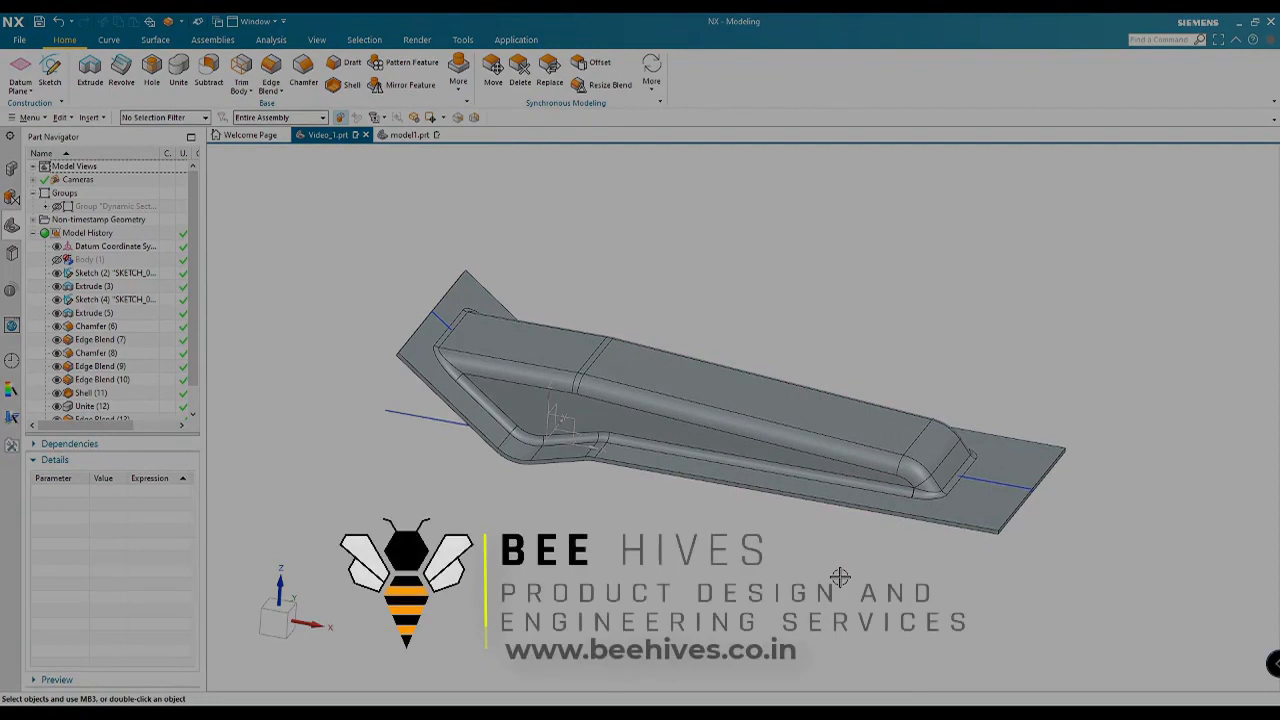
pyautogui.keyDown('shift'); pyautogui.moveTo(757, 572); pyautogui.dragTo(703, 549, button='middle'); pyautogui.keyUp('shift')
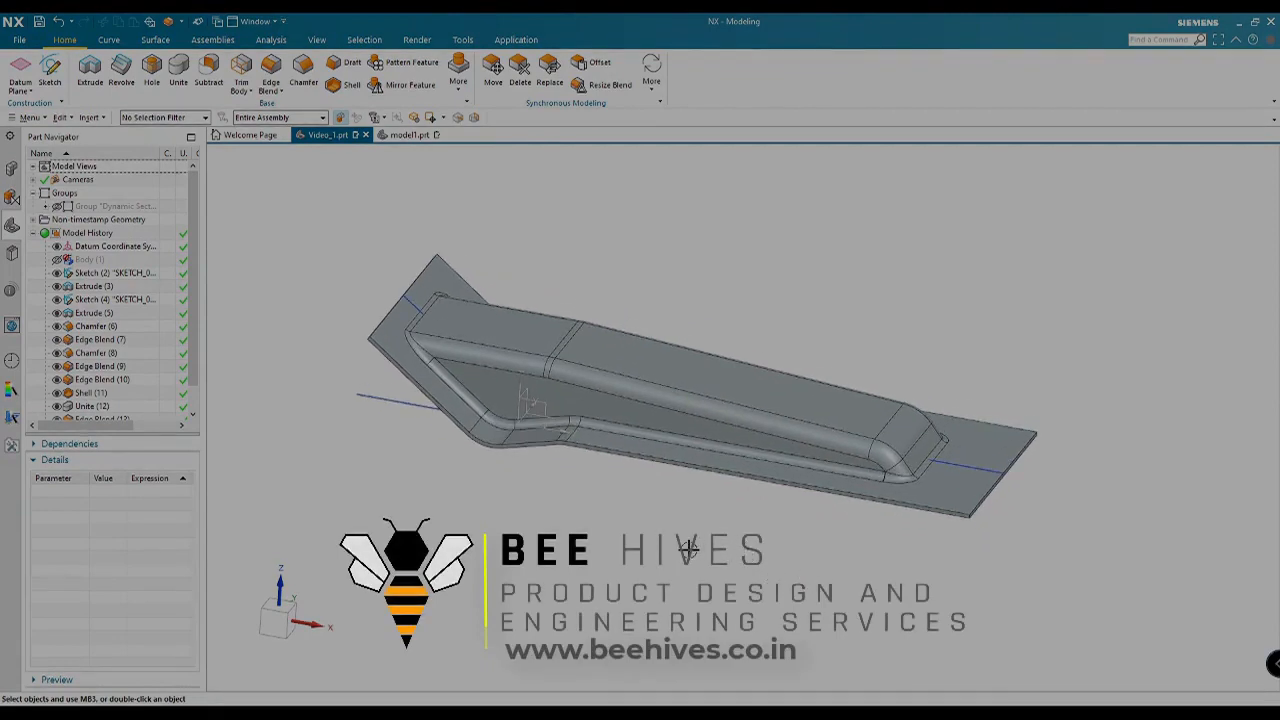